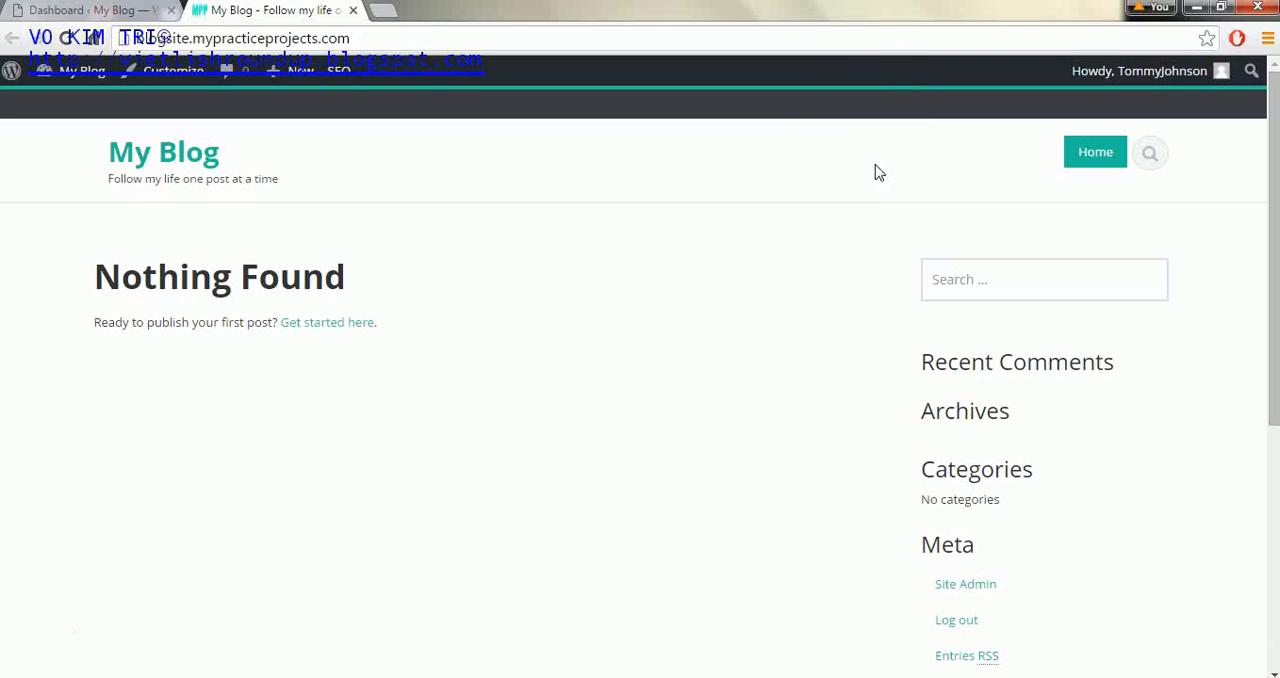
click(197, 15)
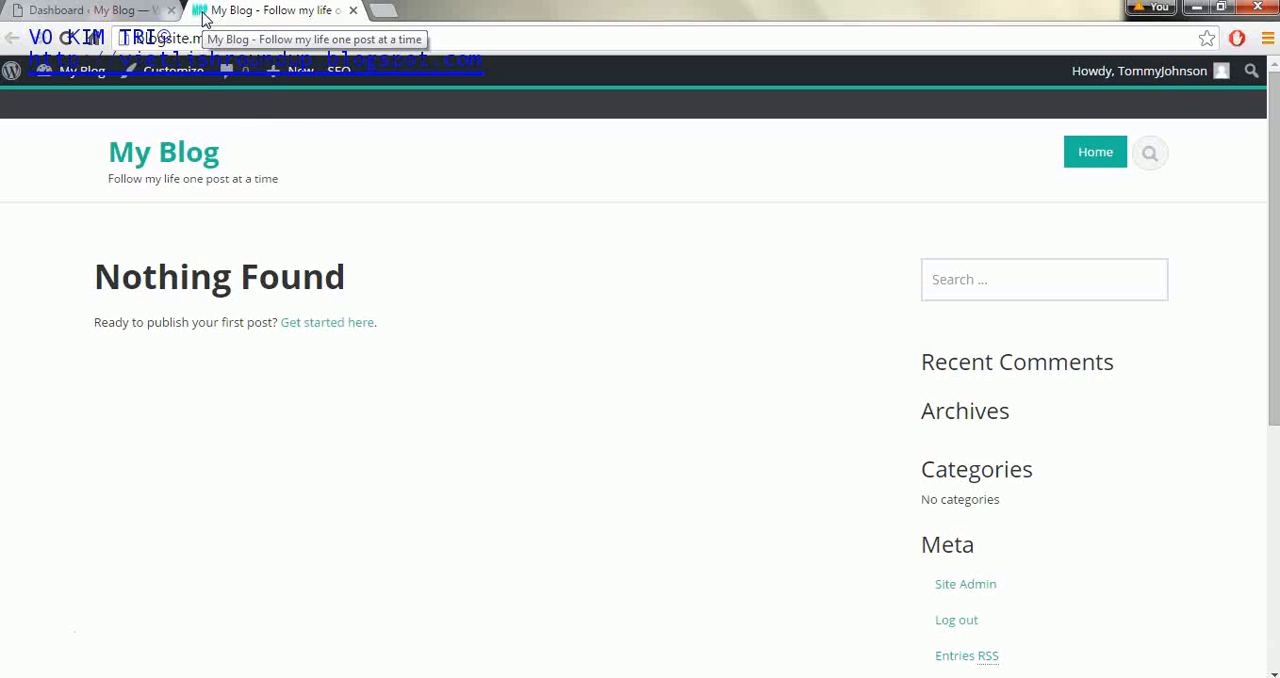
click(308, 168)
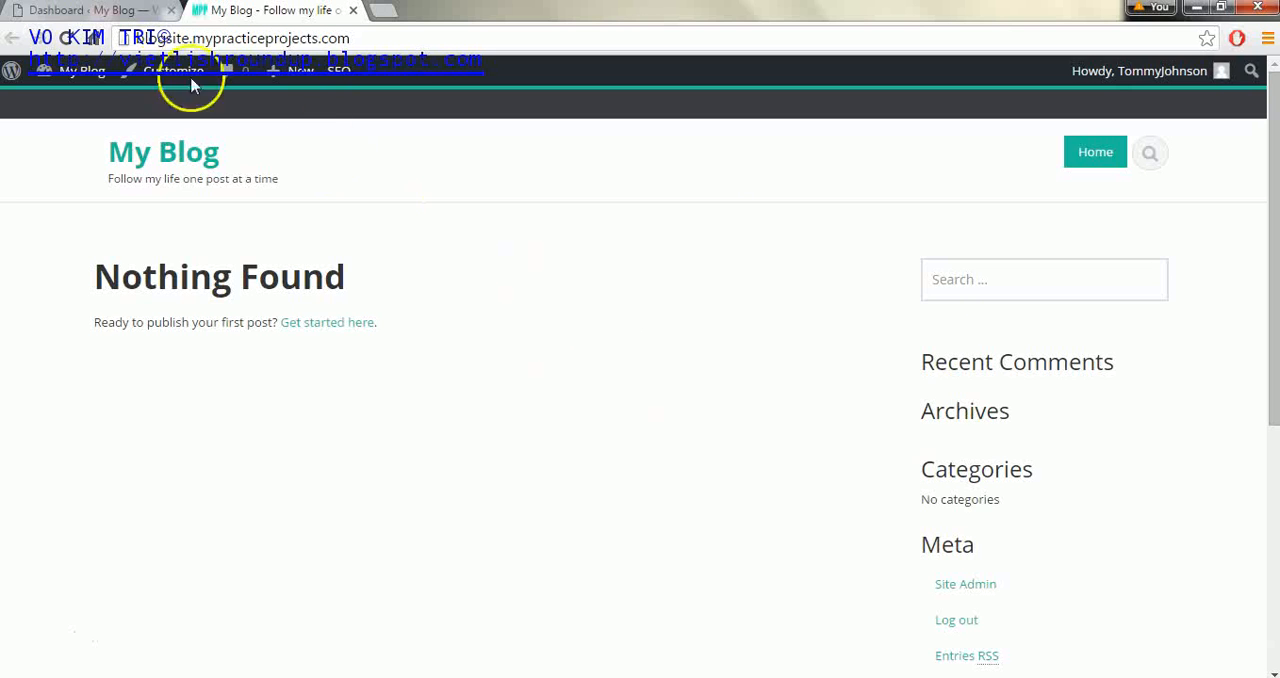
- Open the theme options in the site admin and set the MPP image Untitled.png as the favicon
click(110, 14)
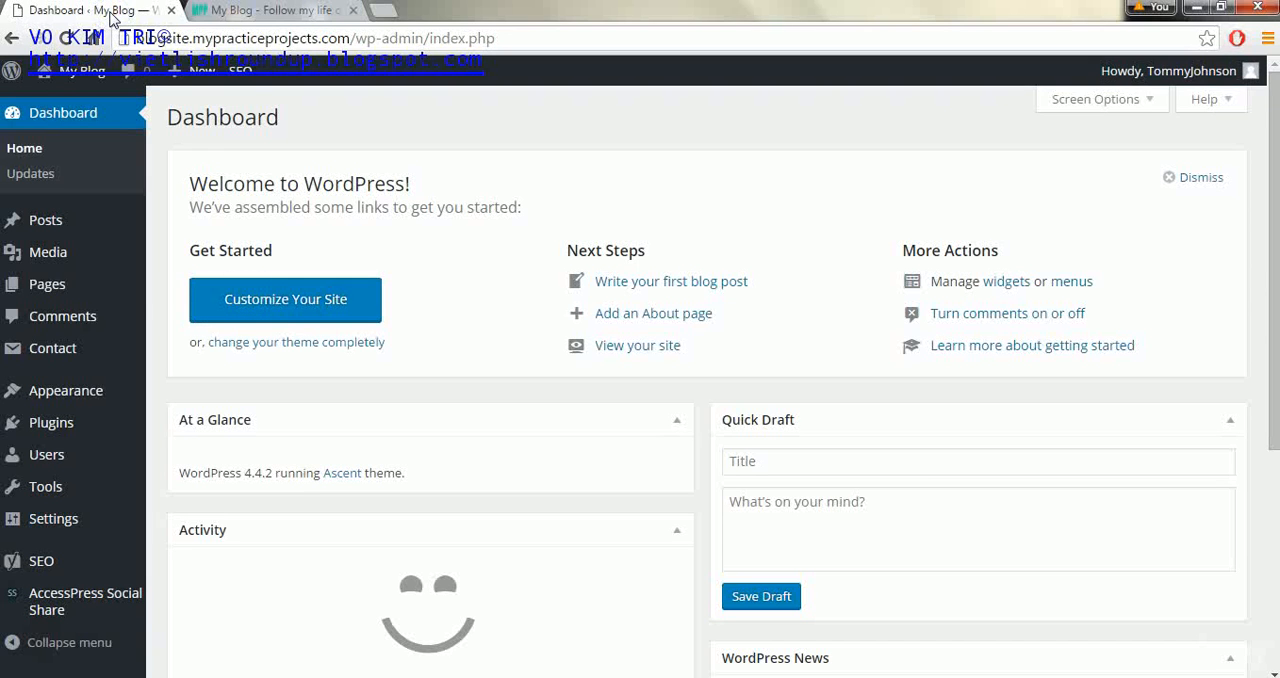
mouse_move(97, 400)
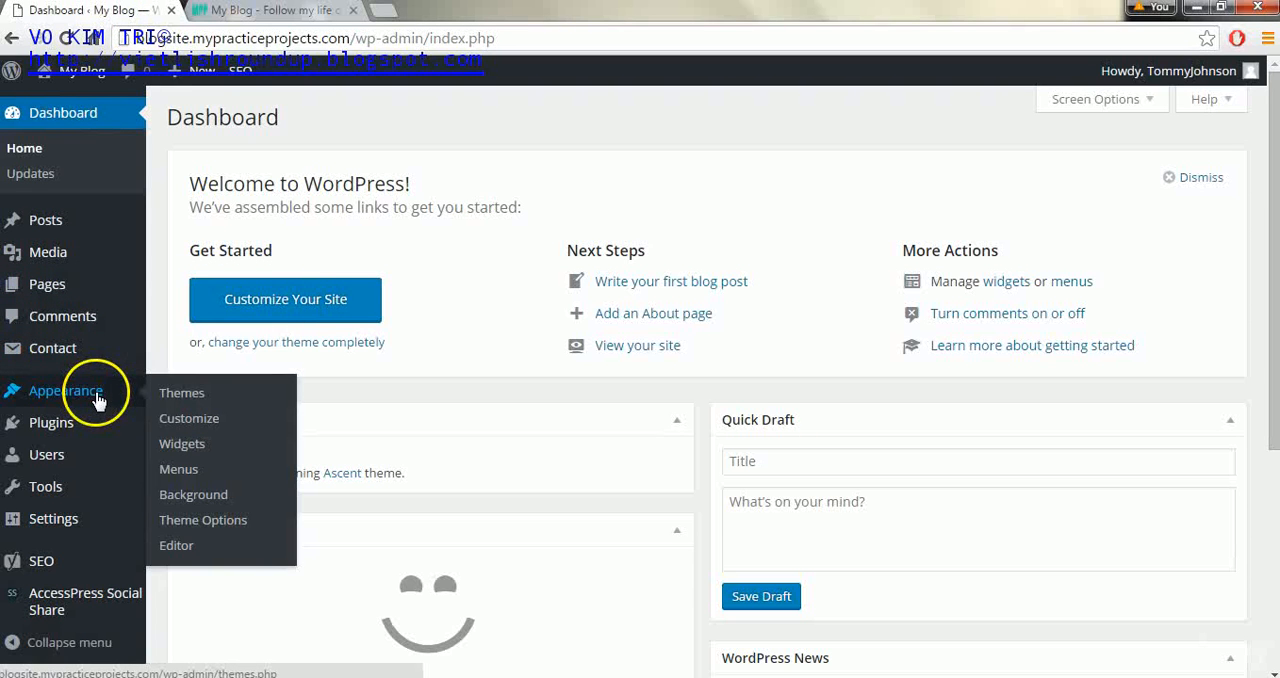
click(201, 527)
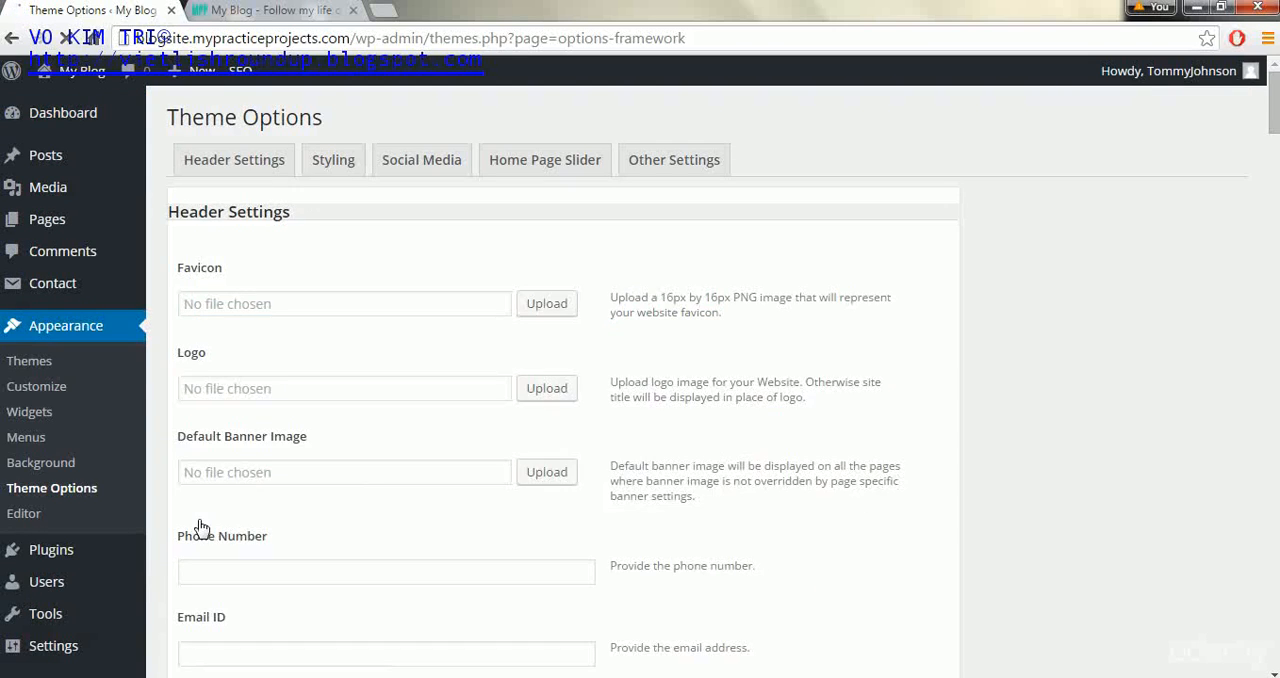
click(538, 308)
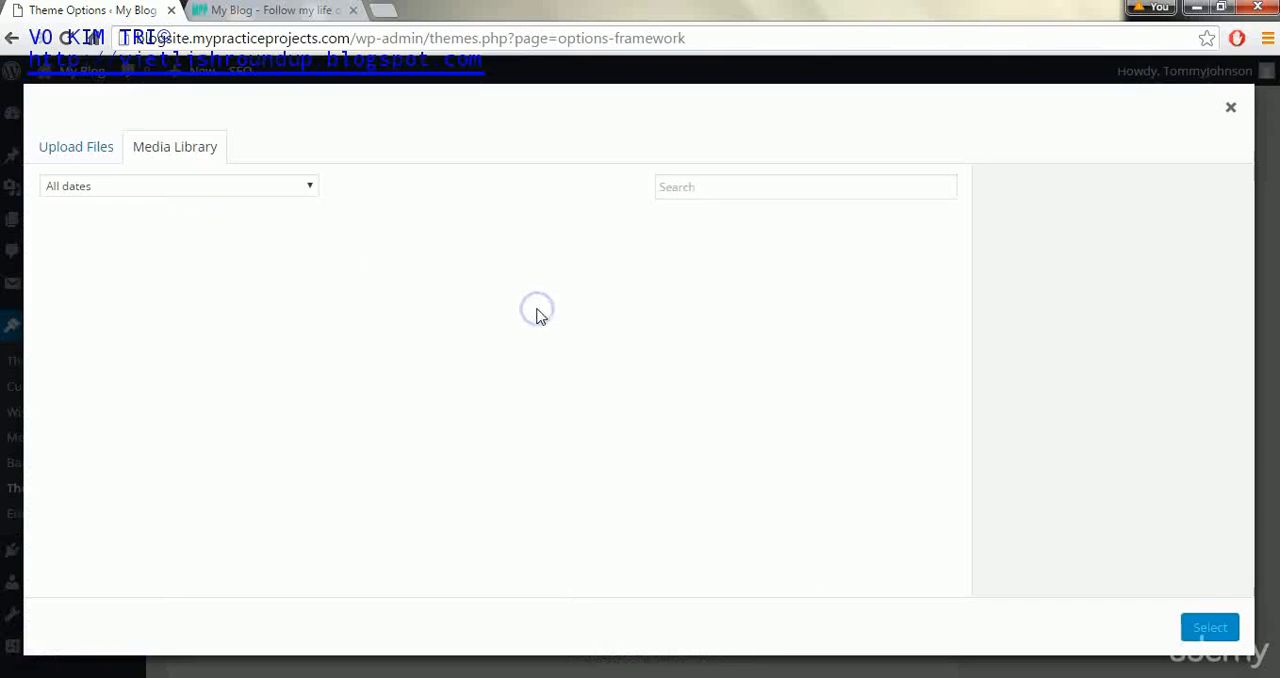
click(86, 218)
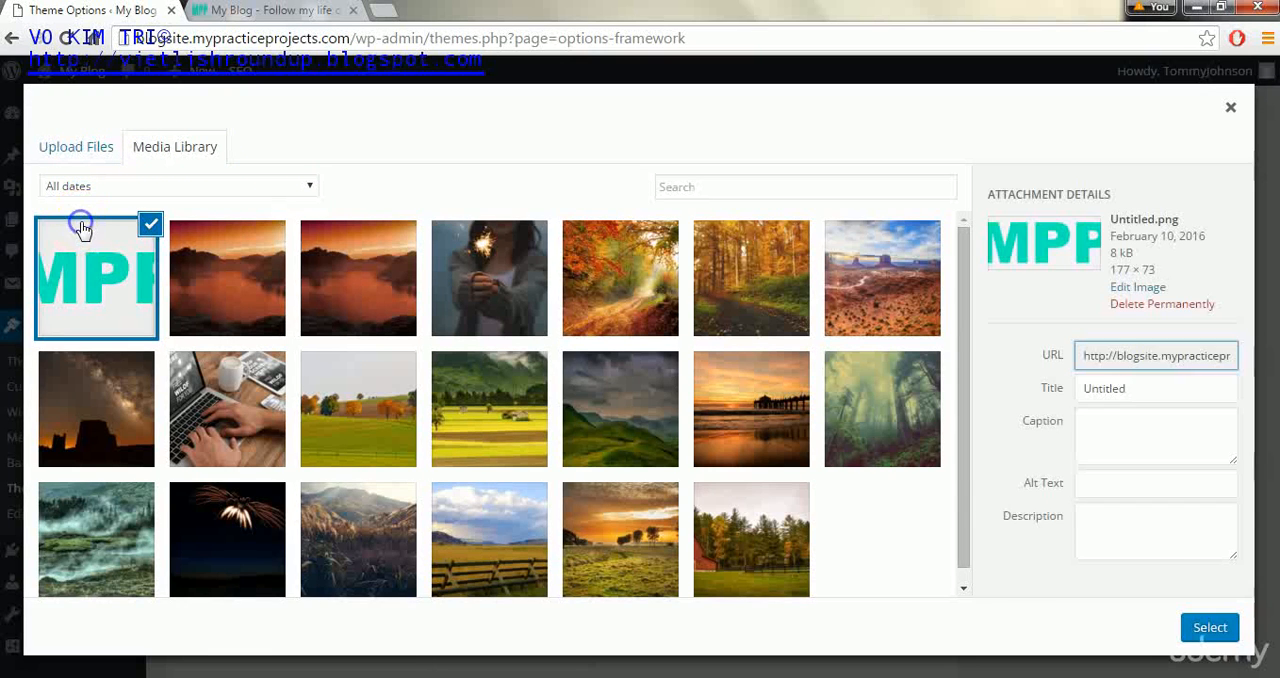
click(1210, 626)
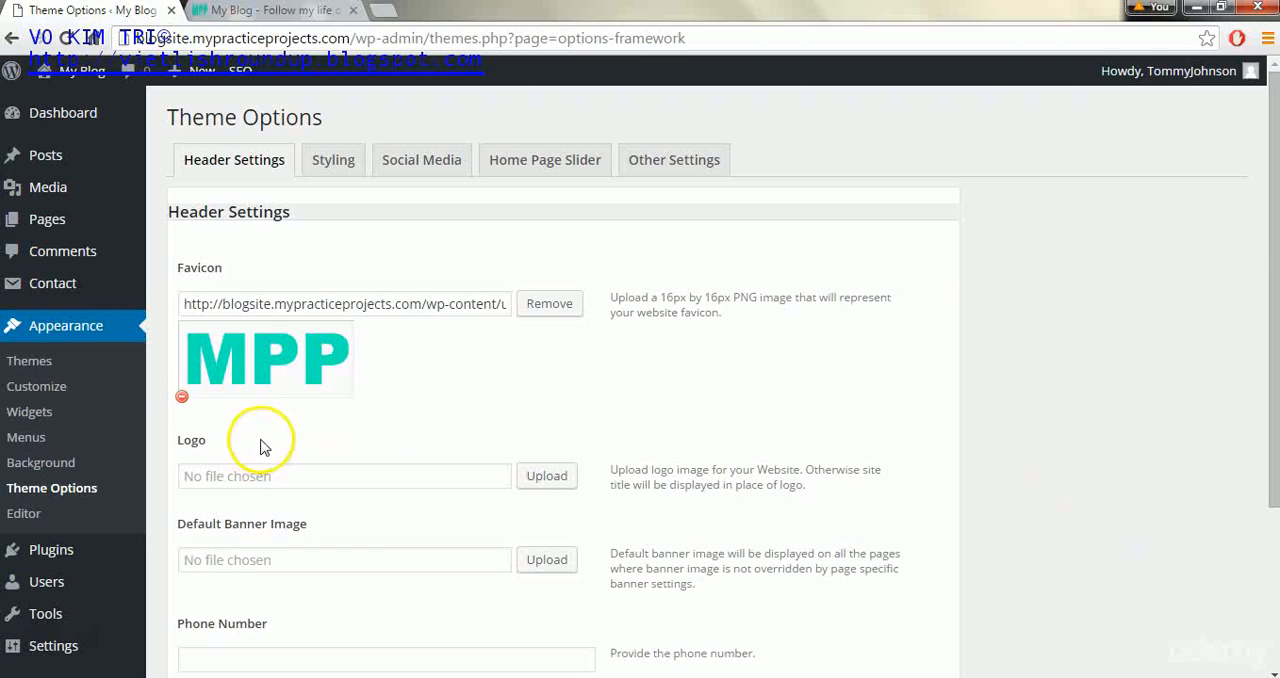
- Set the MPP image from the media library as the site logo and save the theme options
click(547, 475)
click(118, 258)
click(1210, 626)
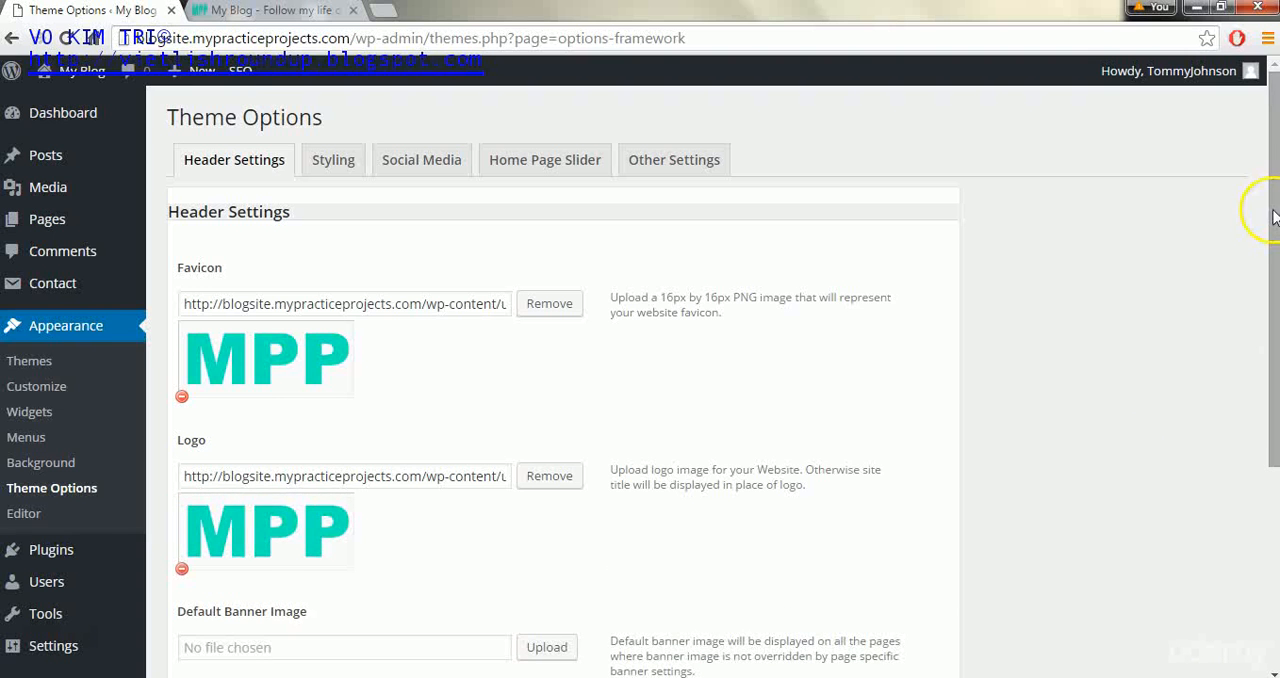
drag(1272, 206, 1272, 420)
click(895, 588)
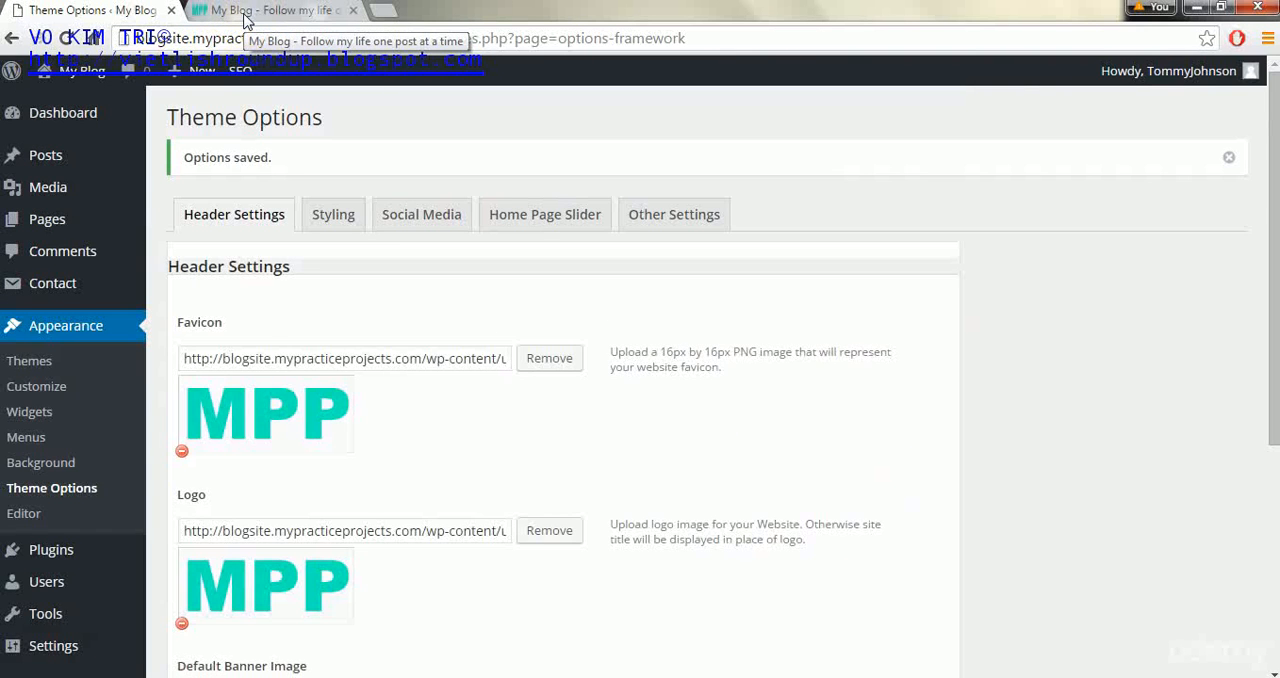
- Reload the blog's front page to check the header logo, and remove the logo image from the theme options
click(234, 12)
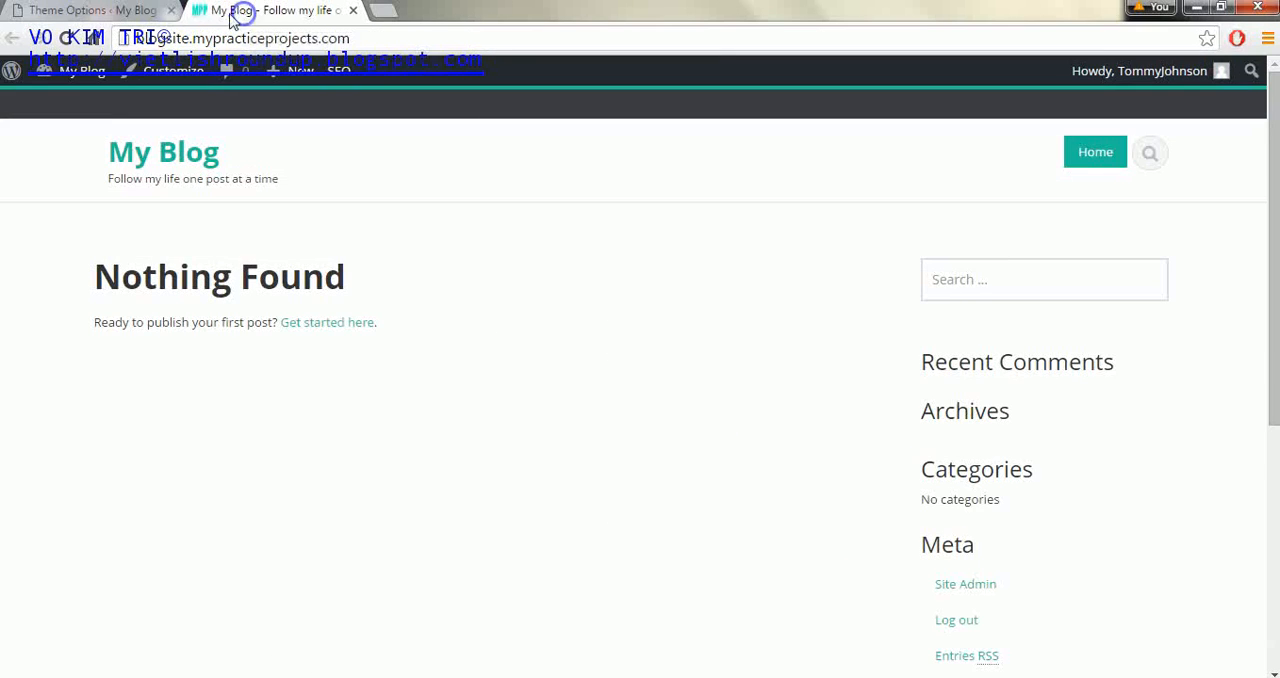
click(60, 38)
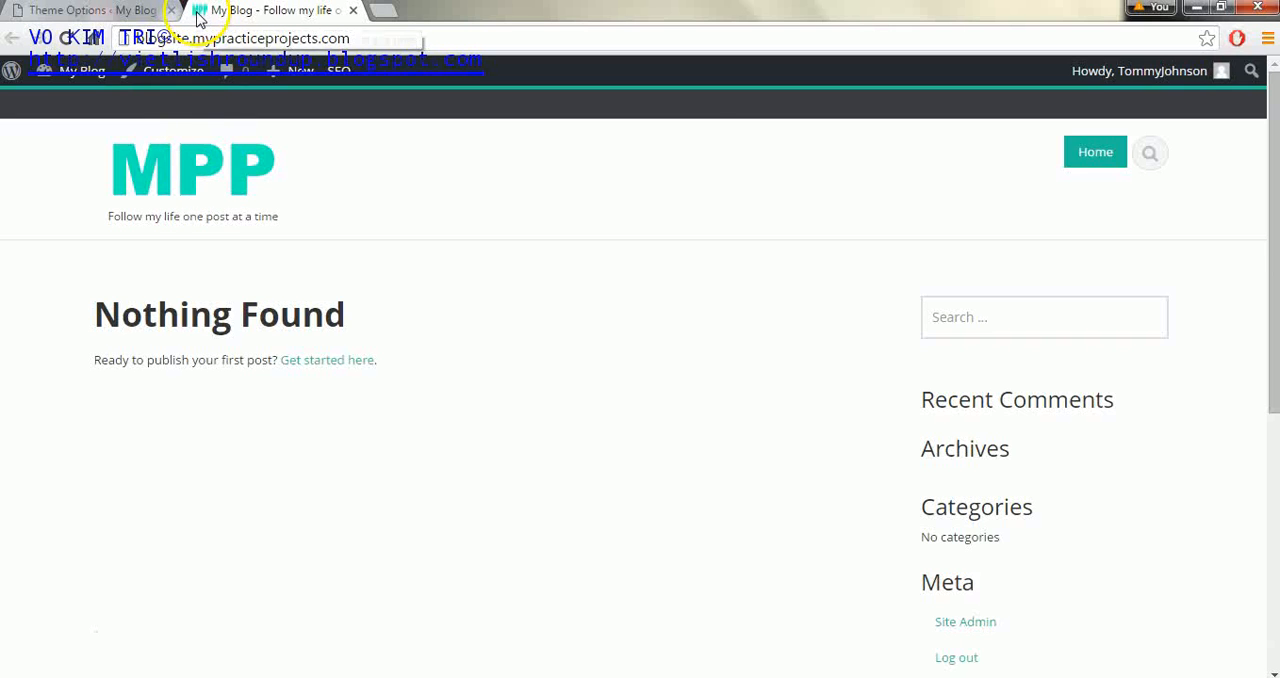
click(107, 12)
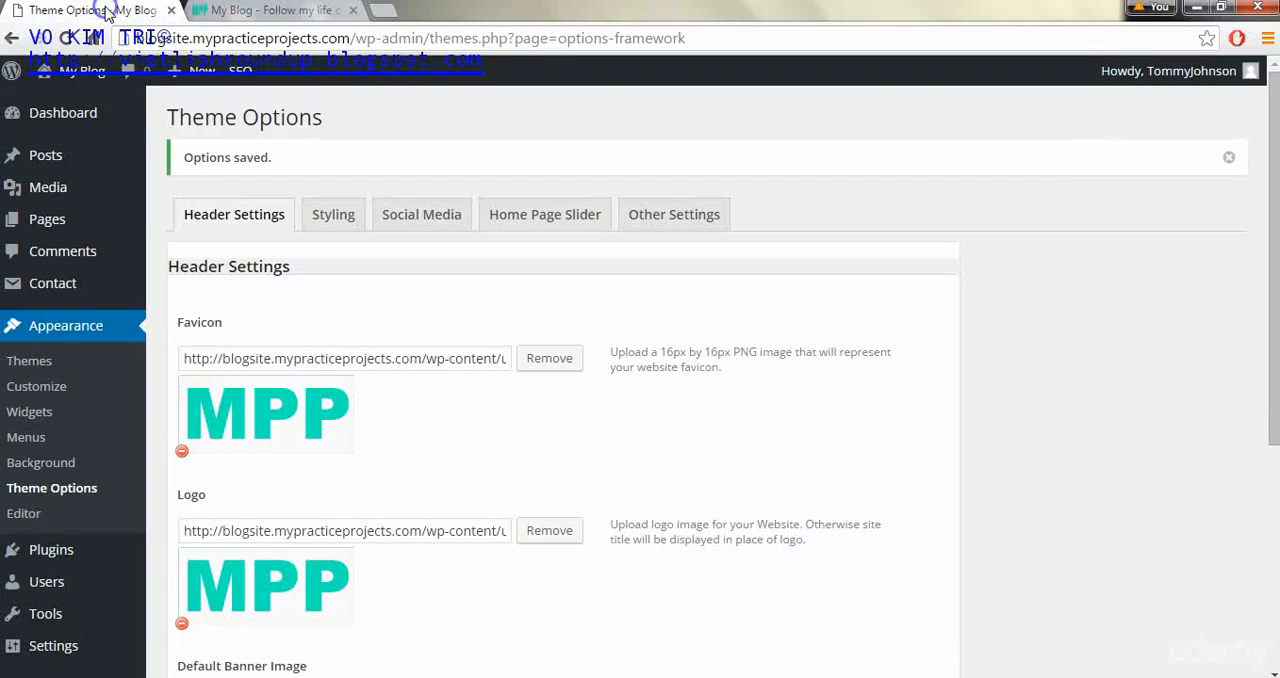
click(182, 624)
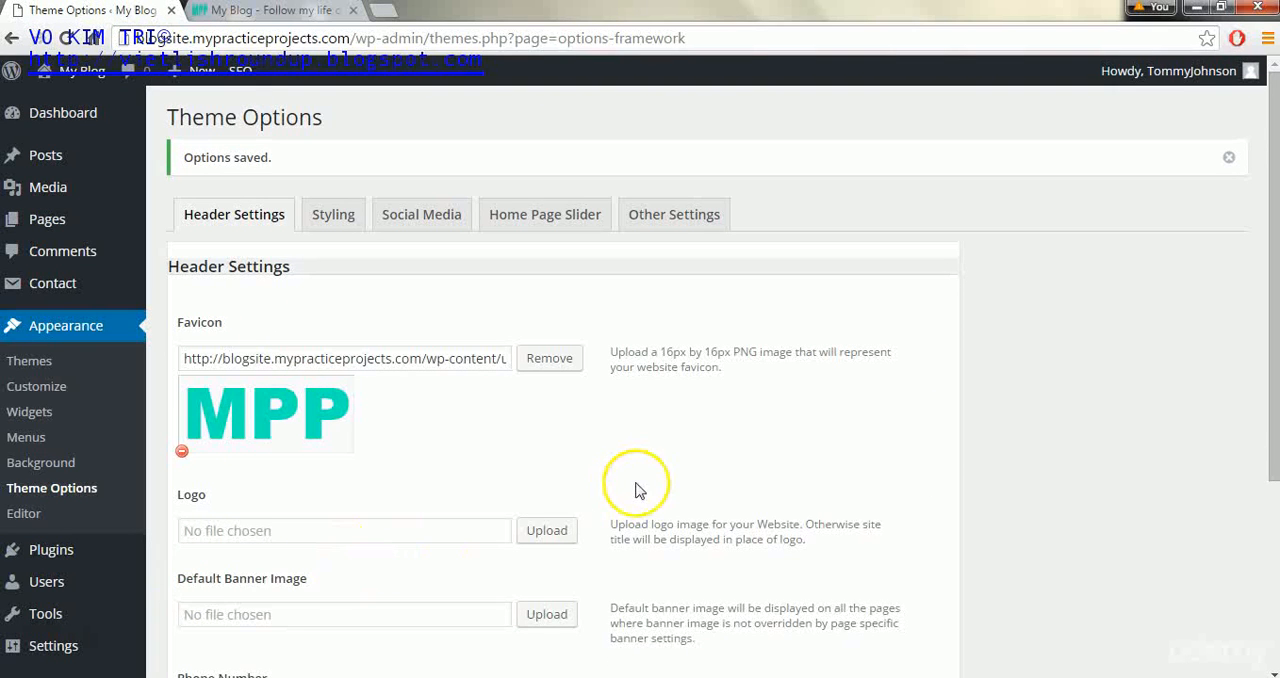
- Fill in the header's phone number and email address and save the theme options
drag(1276, 356, 1276, 496)
click(256, 497)
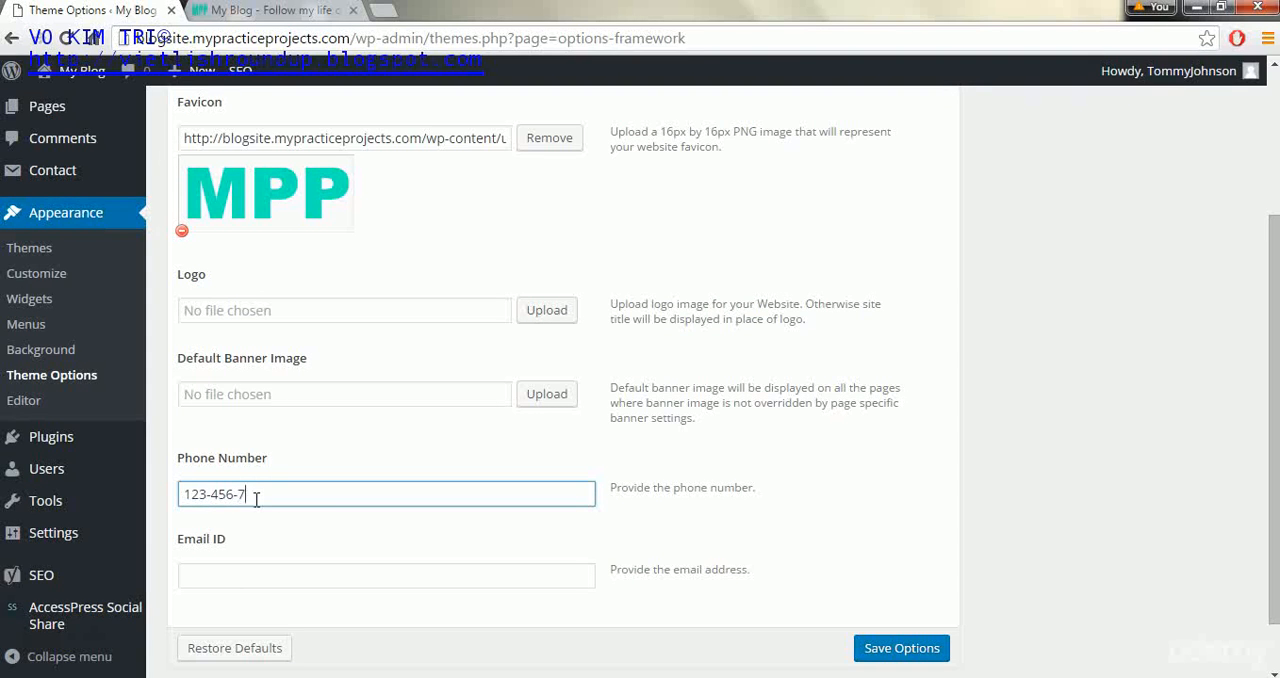
click(269, 569)
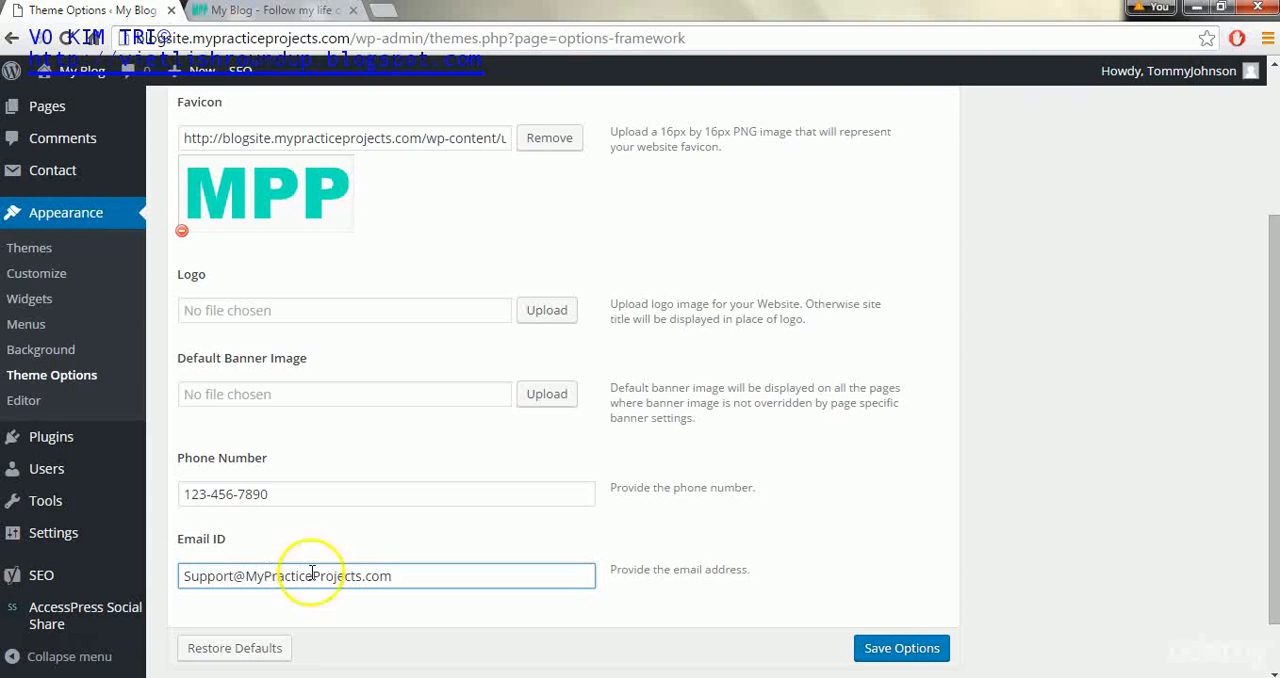
click(902, 650)
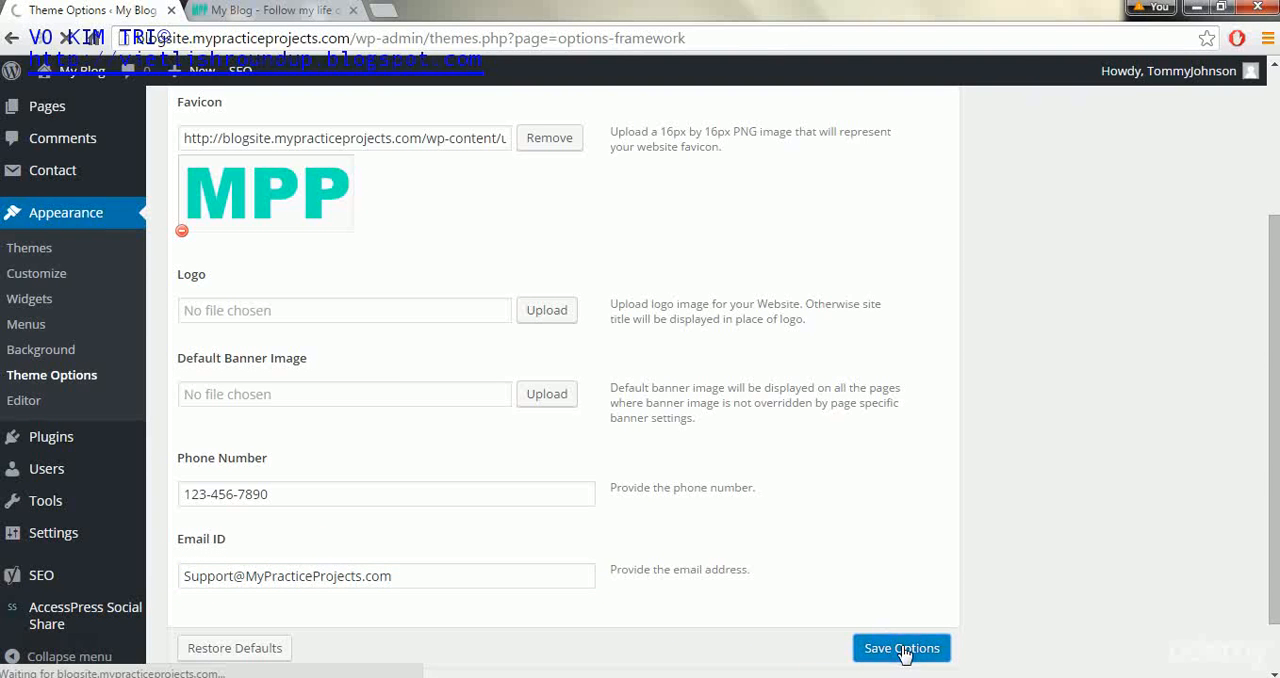
- Reload the blog's front page to check the contact details in the header, and return to the theme options
click(262, 10)
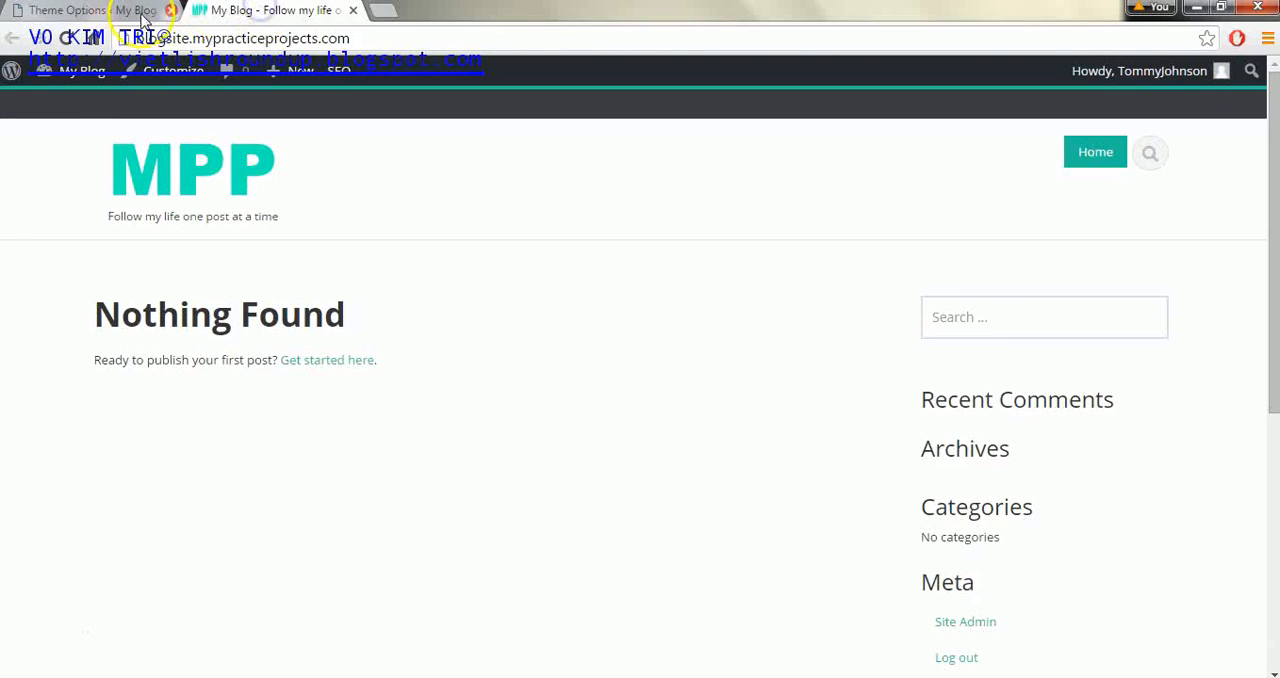
click(66, 38)
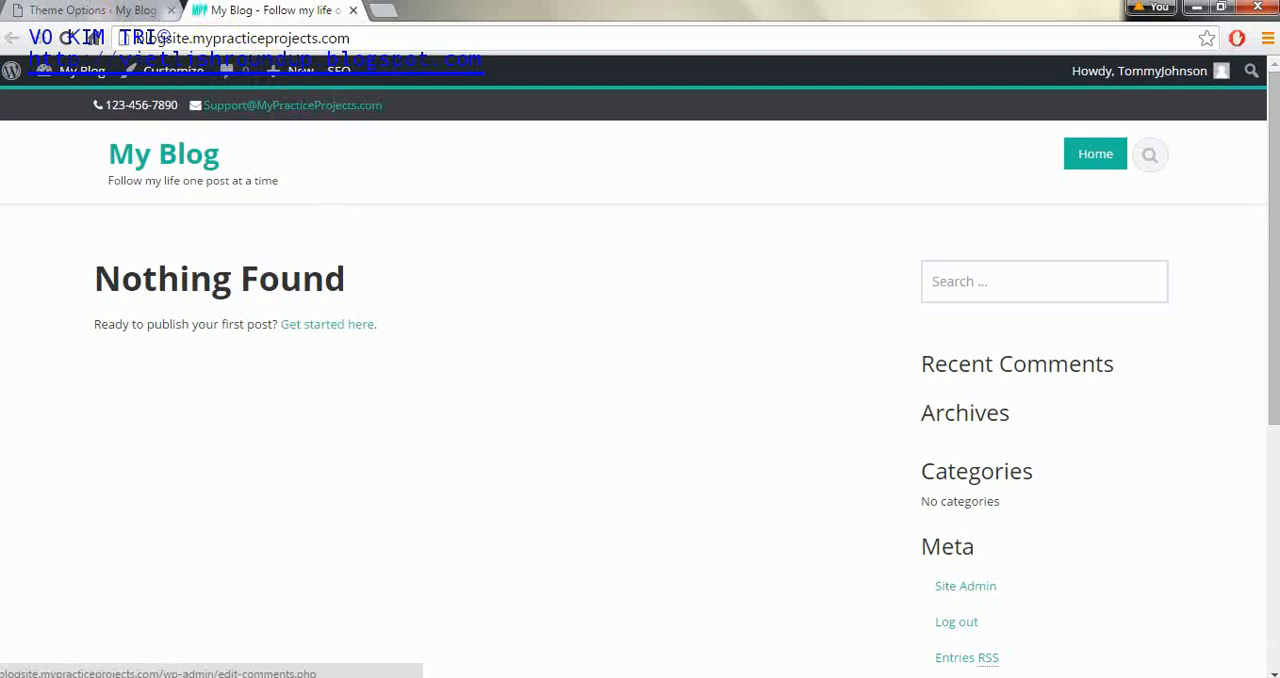
click(60, 10)
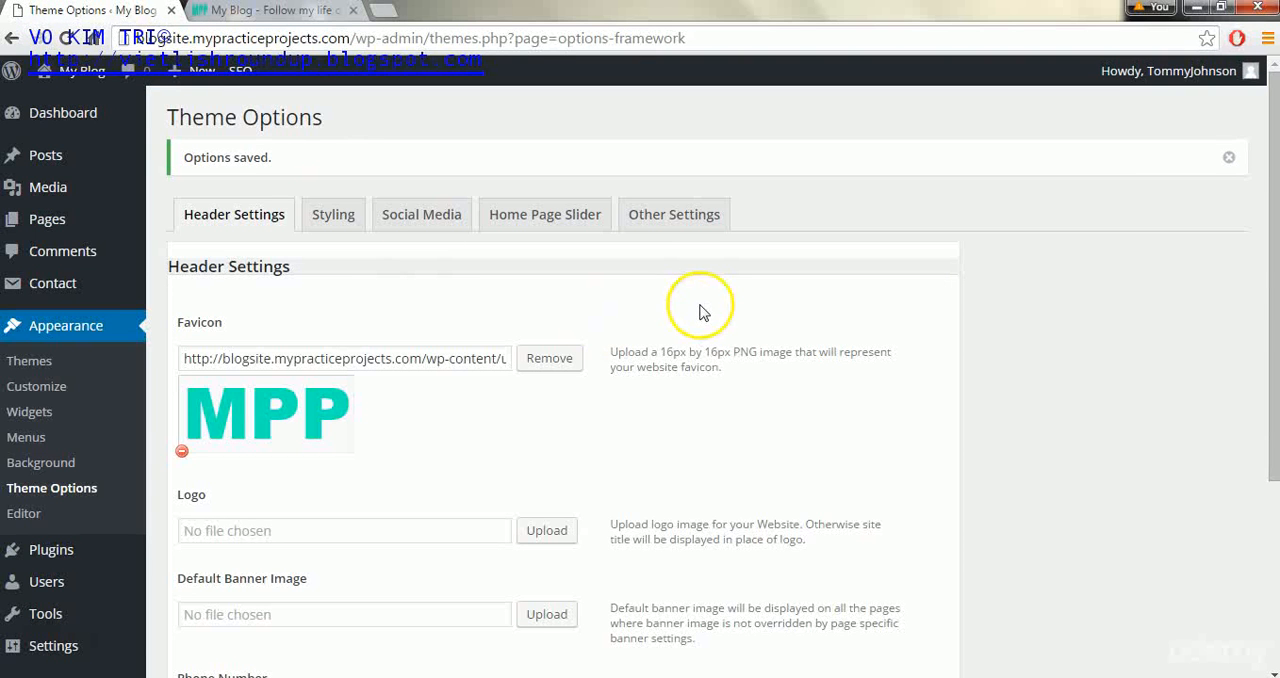
- Open the Styling options and compare the color settings with the links and footer on the blog's front page
drag(1272, 229, 1194, 157)
click(358, 226)
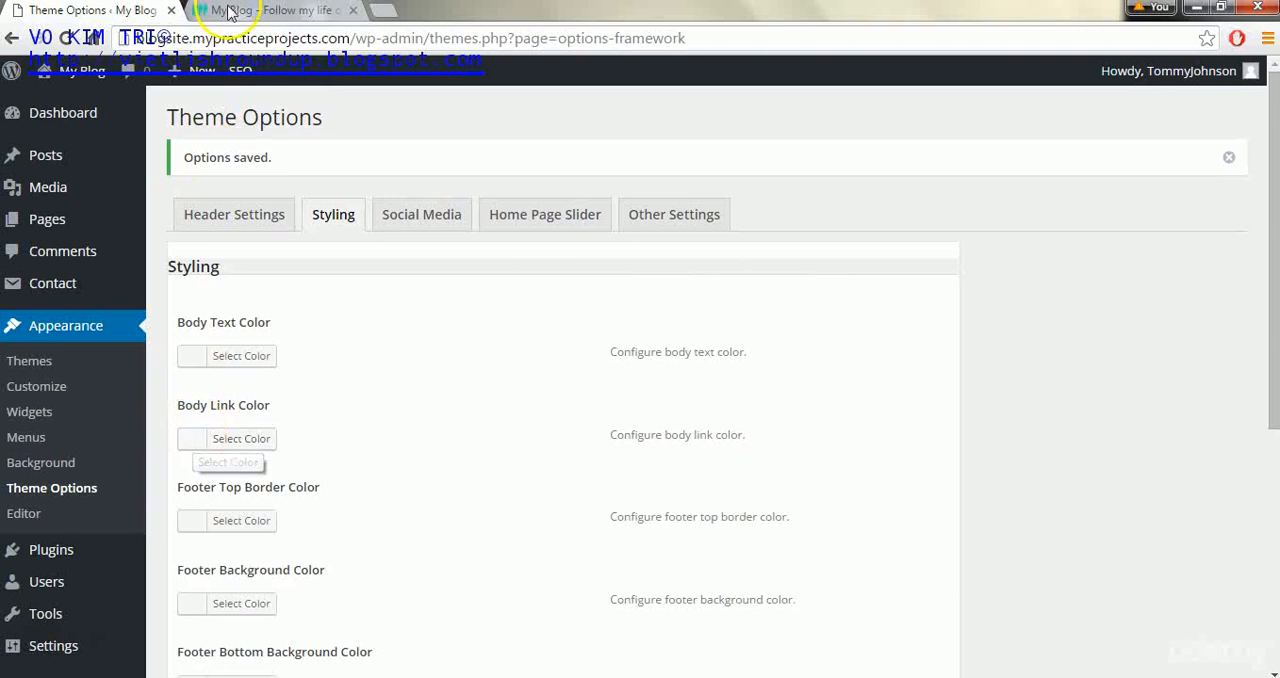
click(230, 10)
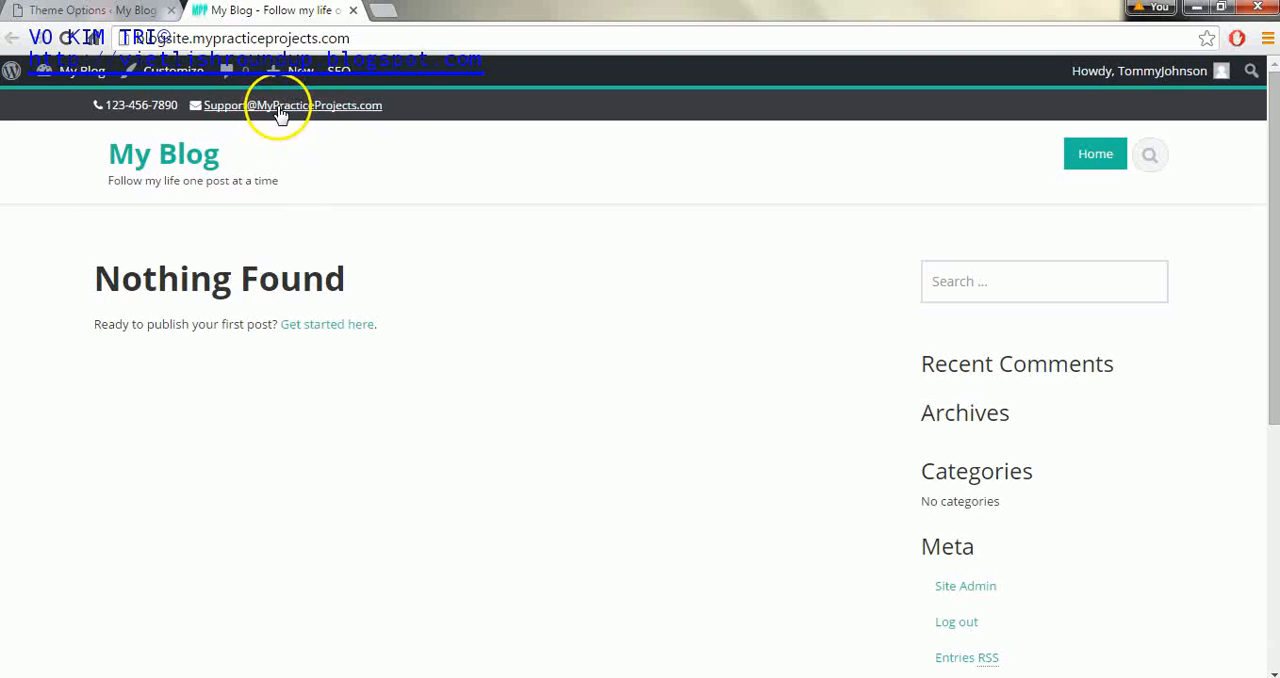
click(114, 10)
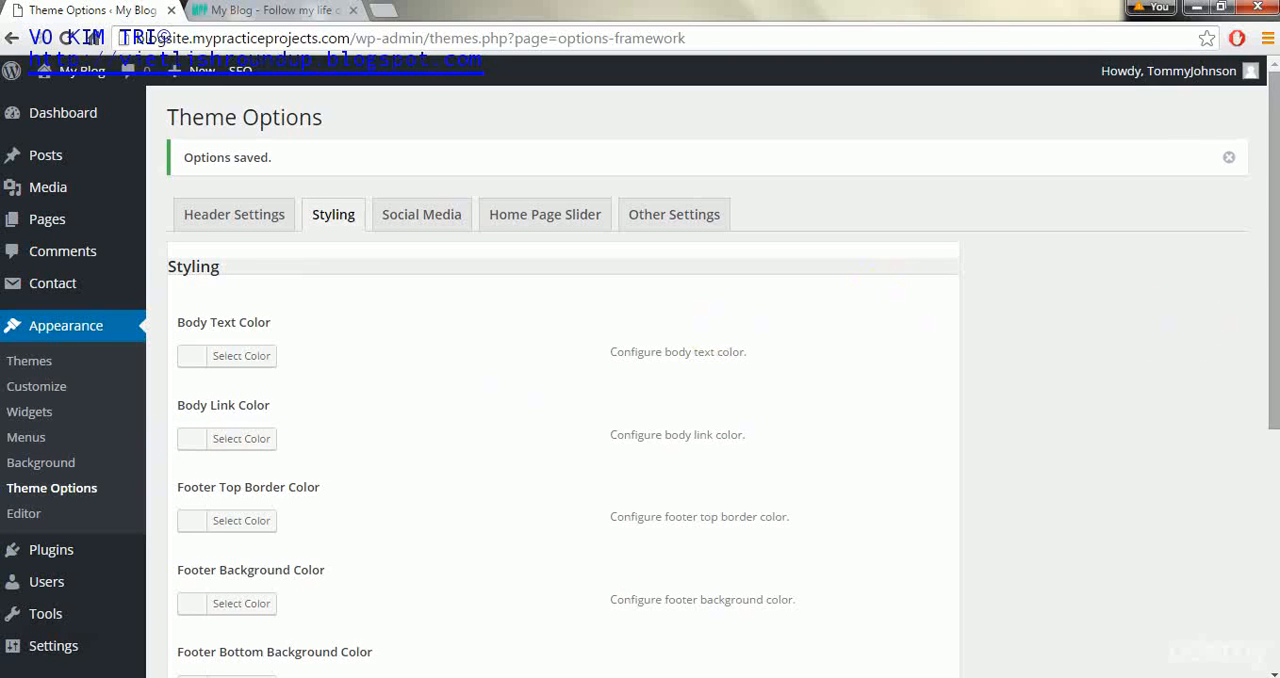
drag(1275, 260, 1276, 415)
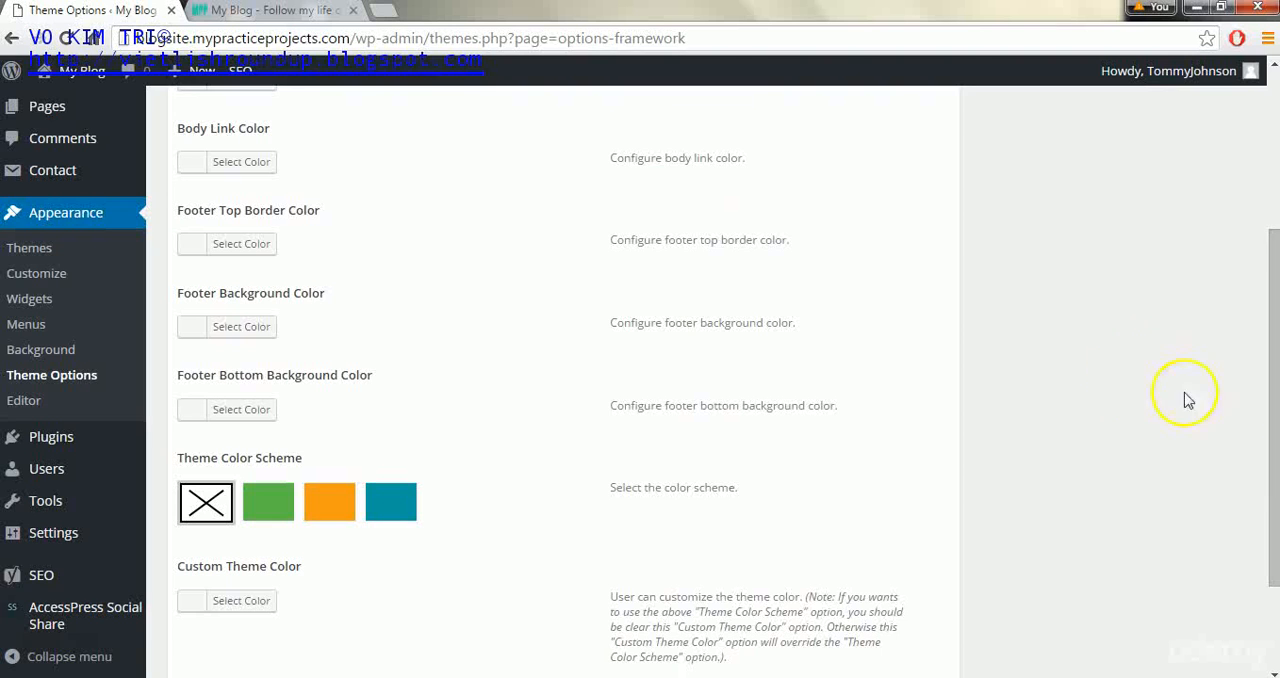
click(285, 10)
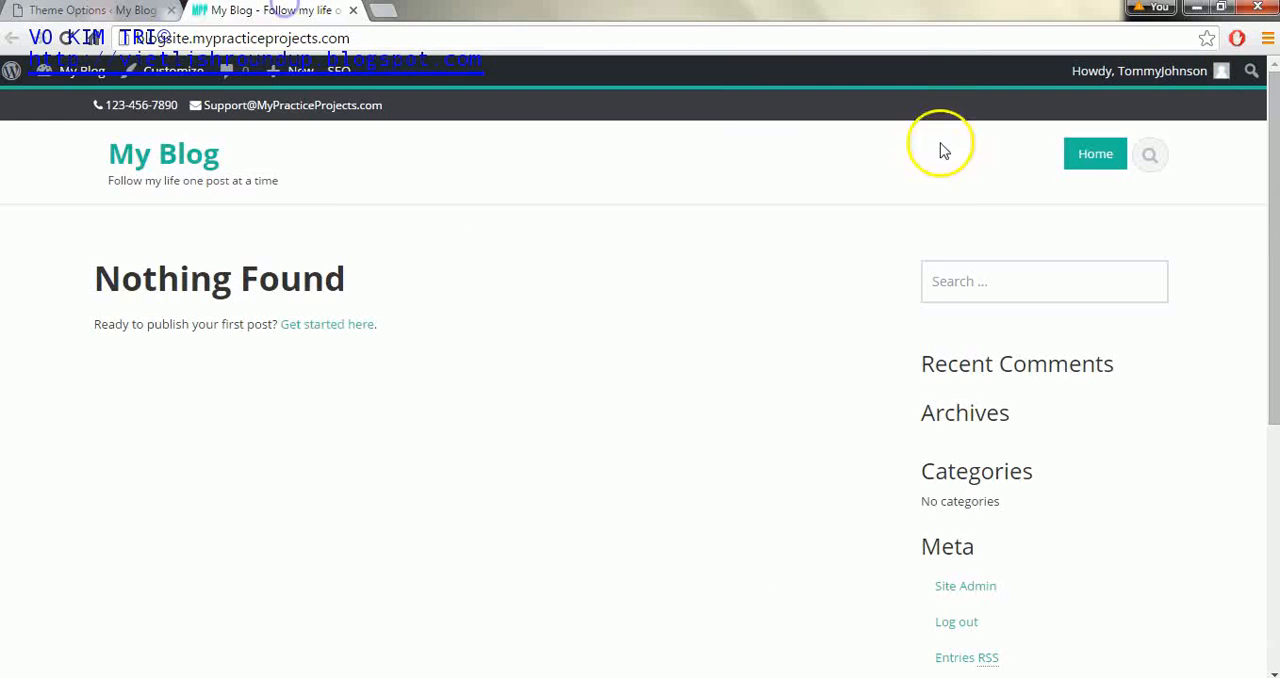
drag(1268, 208, 1268, 420)
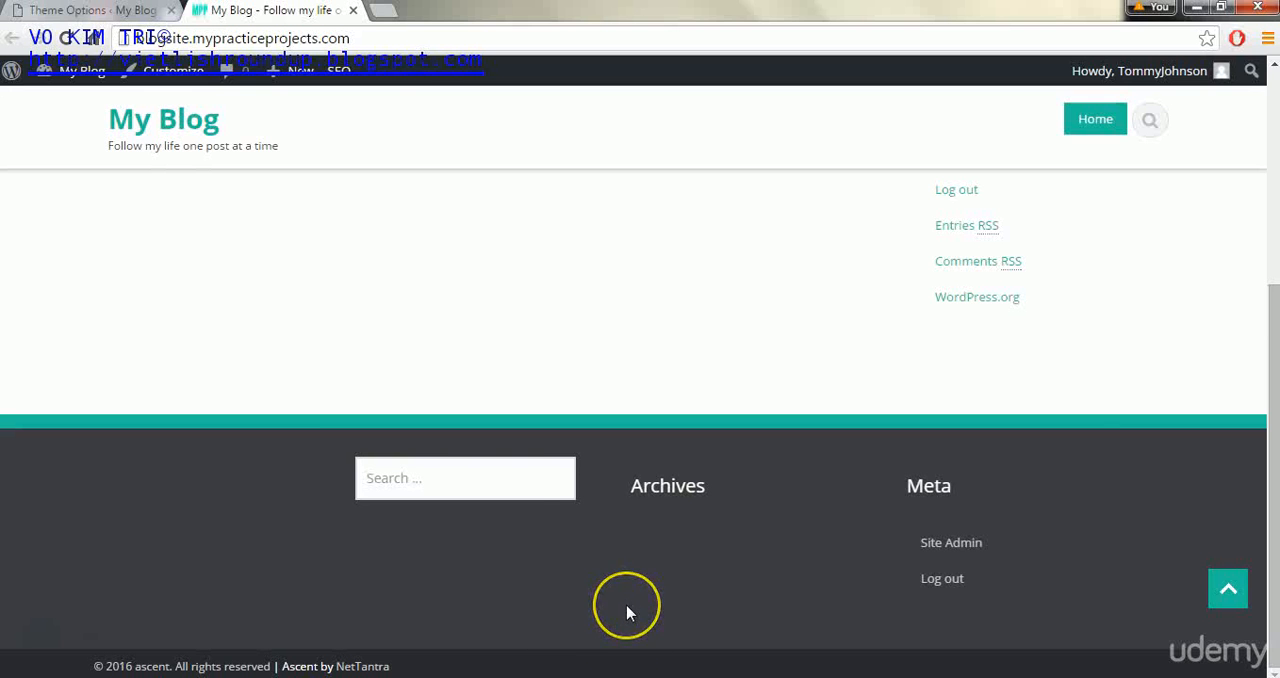
click(114, 10)
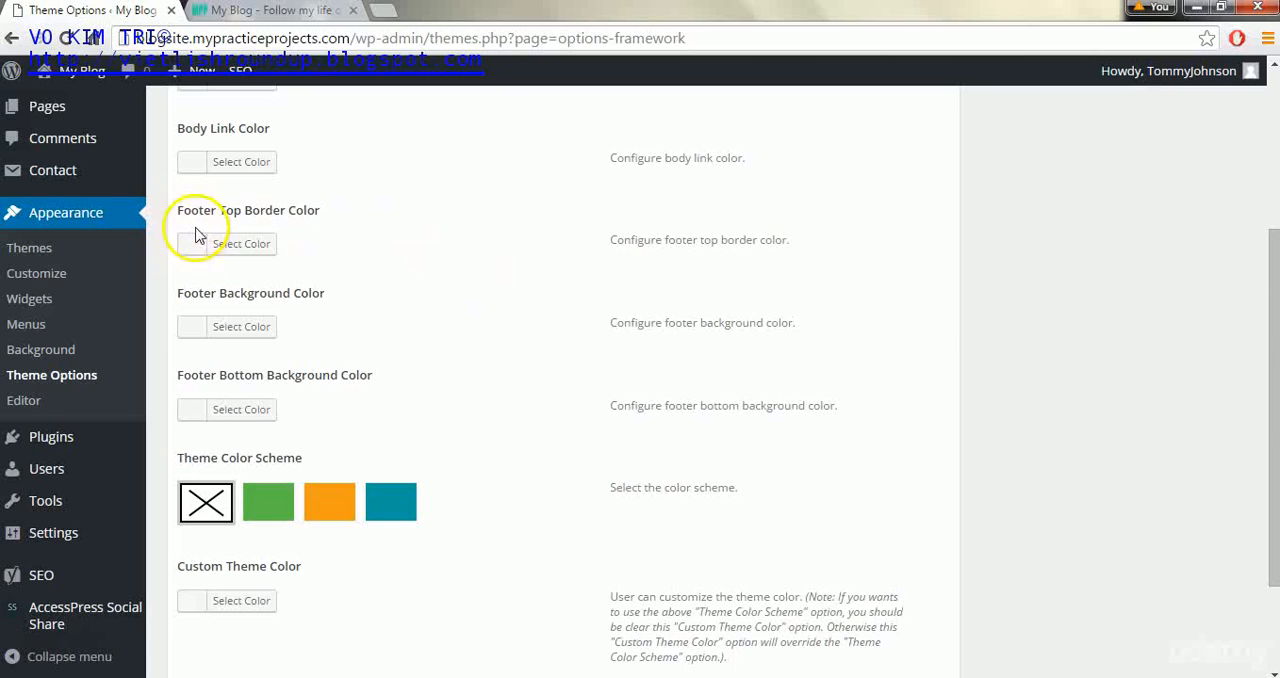
- Try dark grey #444444 as the footer background color, comparing it with the live footer, and clear the value
click(195, 327)
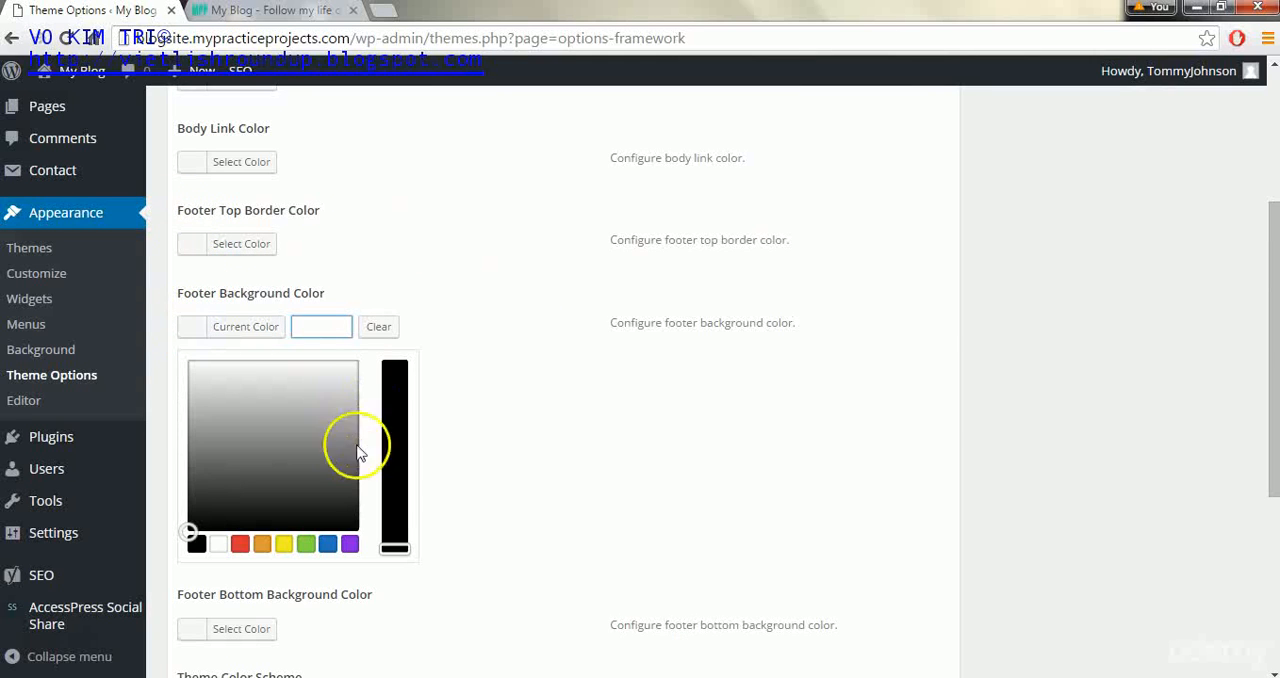
click(220, 503)
click(266, 10)
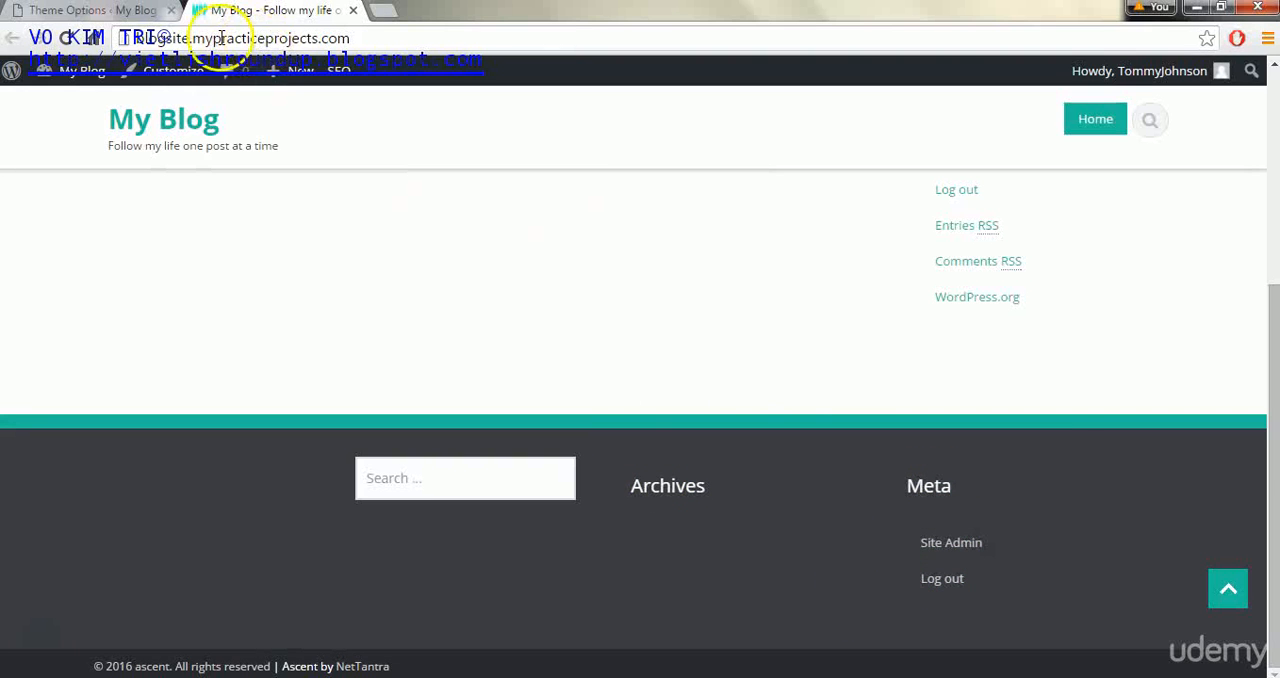
click(114, 10)
drag(222, 506, 209, 485)
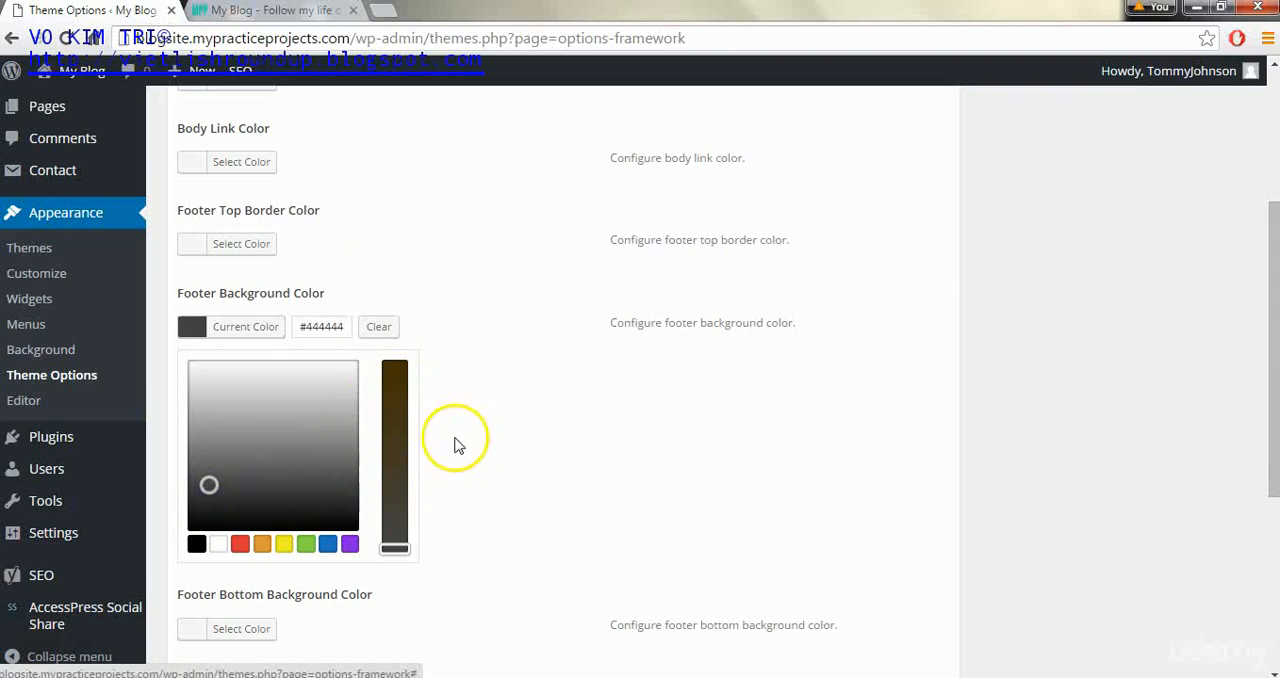
click(375, 325)
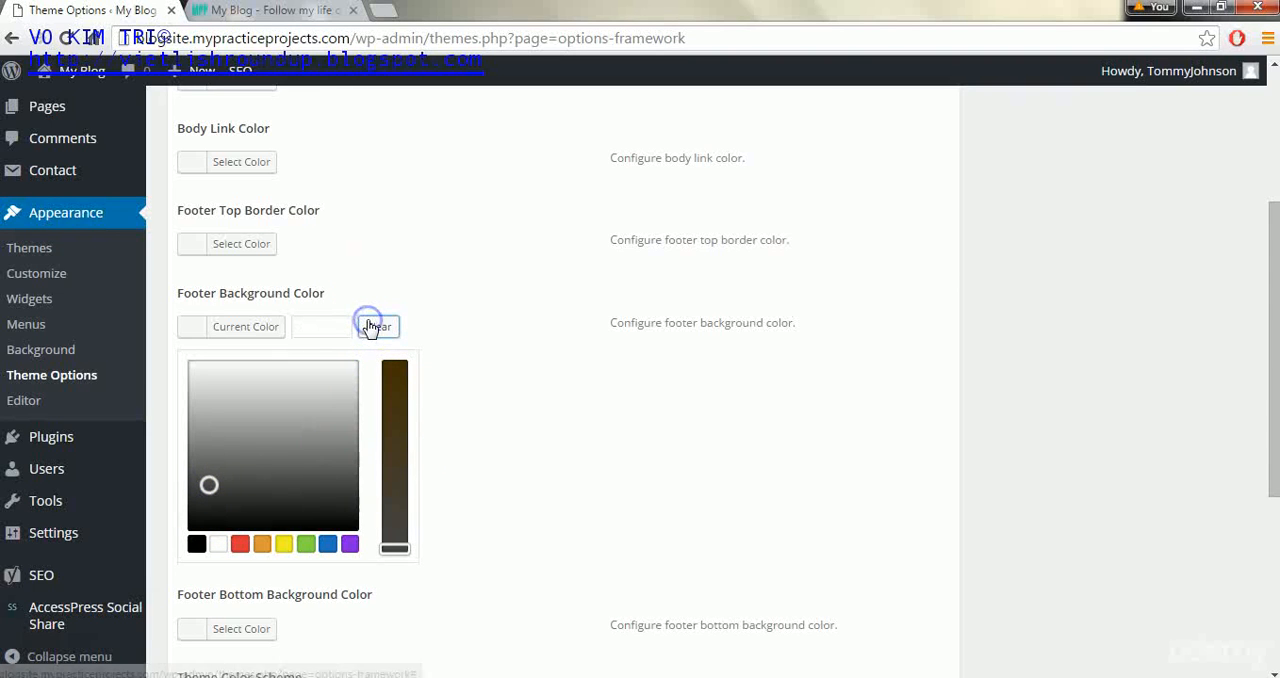
- Compare with the live footer, set the footer background color to grey #898989 and save the theme options
click(292, 12)
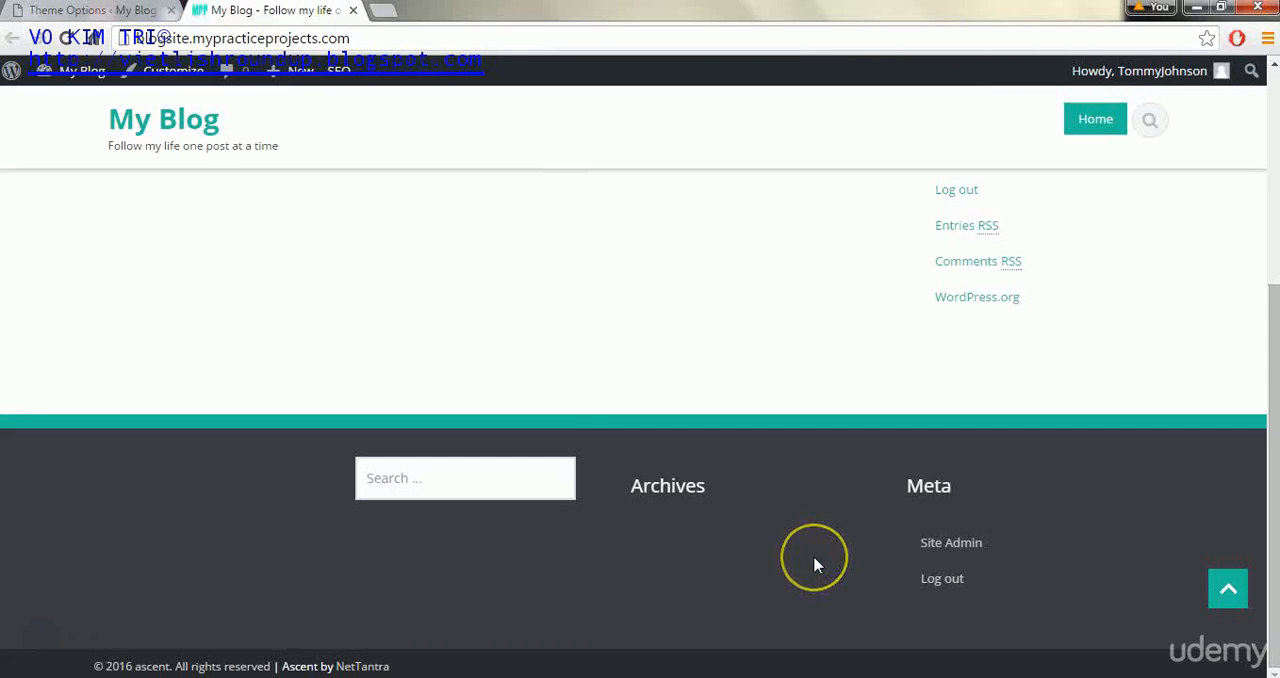
click(110, 11)
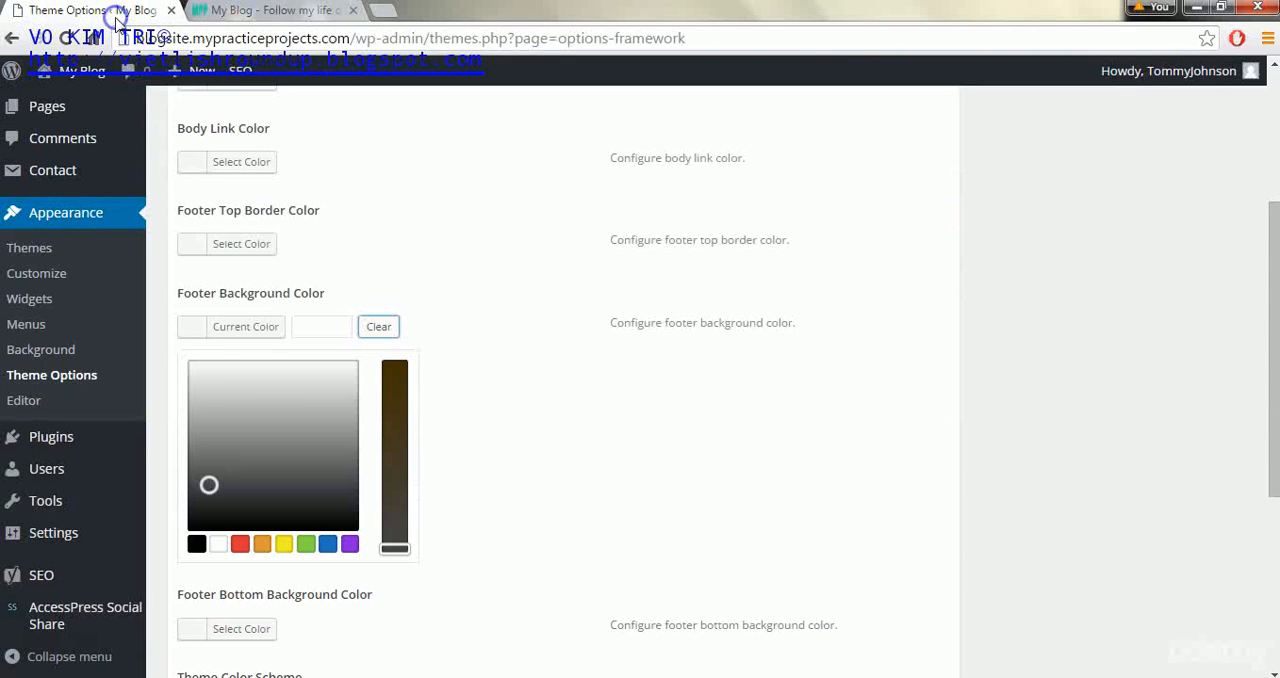
drag(248, 490, 227, 438)
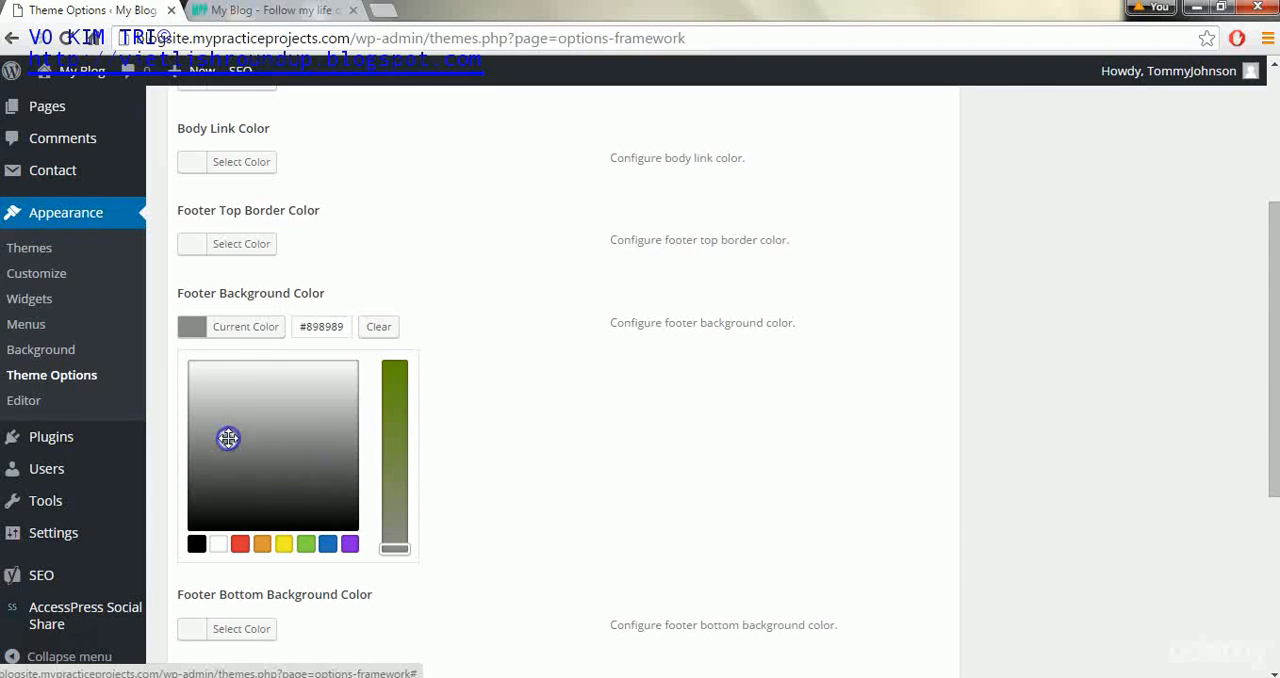
drag(1271, 415, 1275, 574)
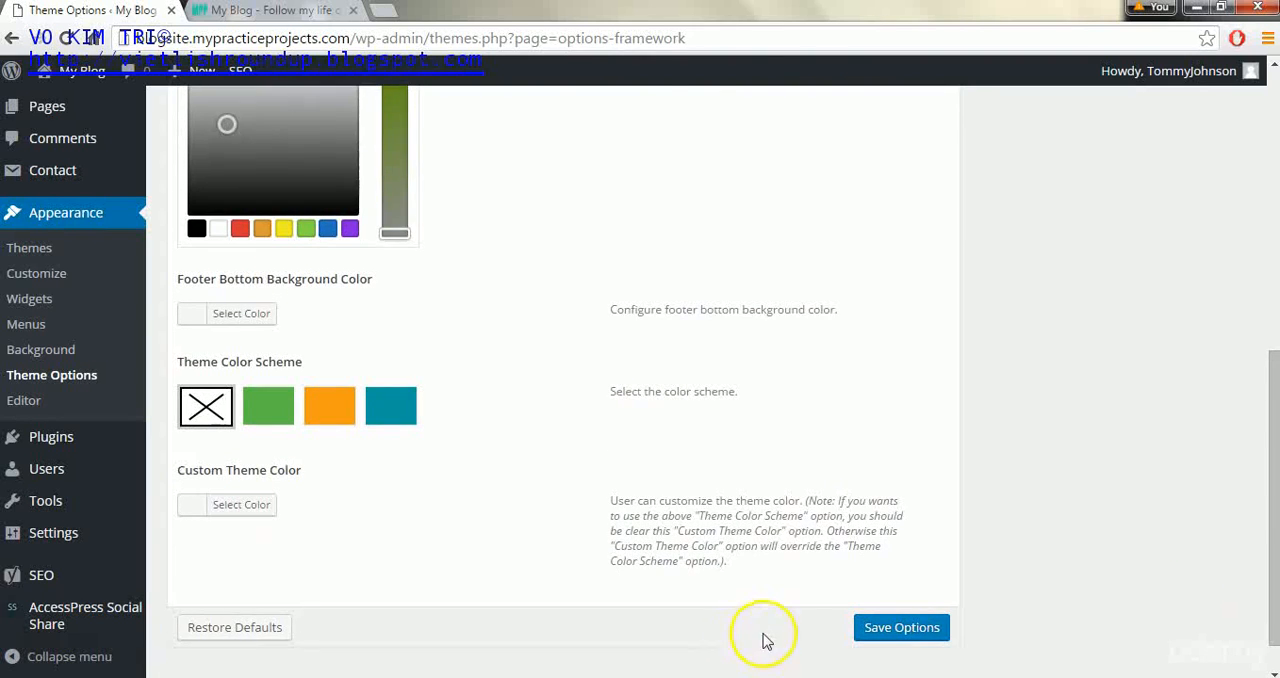
click(901, 627)
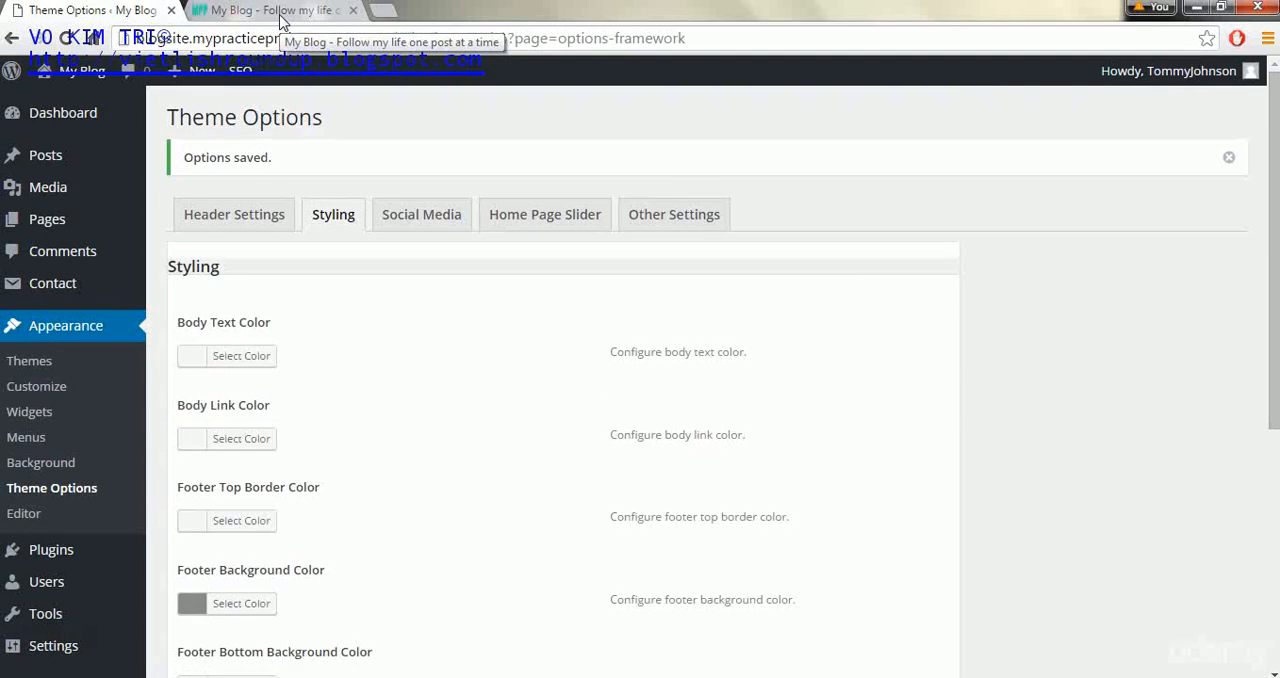
- Reload the blog's front page to check the footer background color, and return to the theme options
click(285, 12)
click(64, 38)
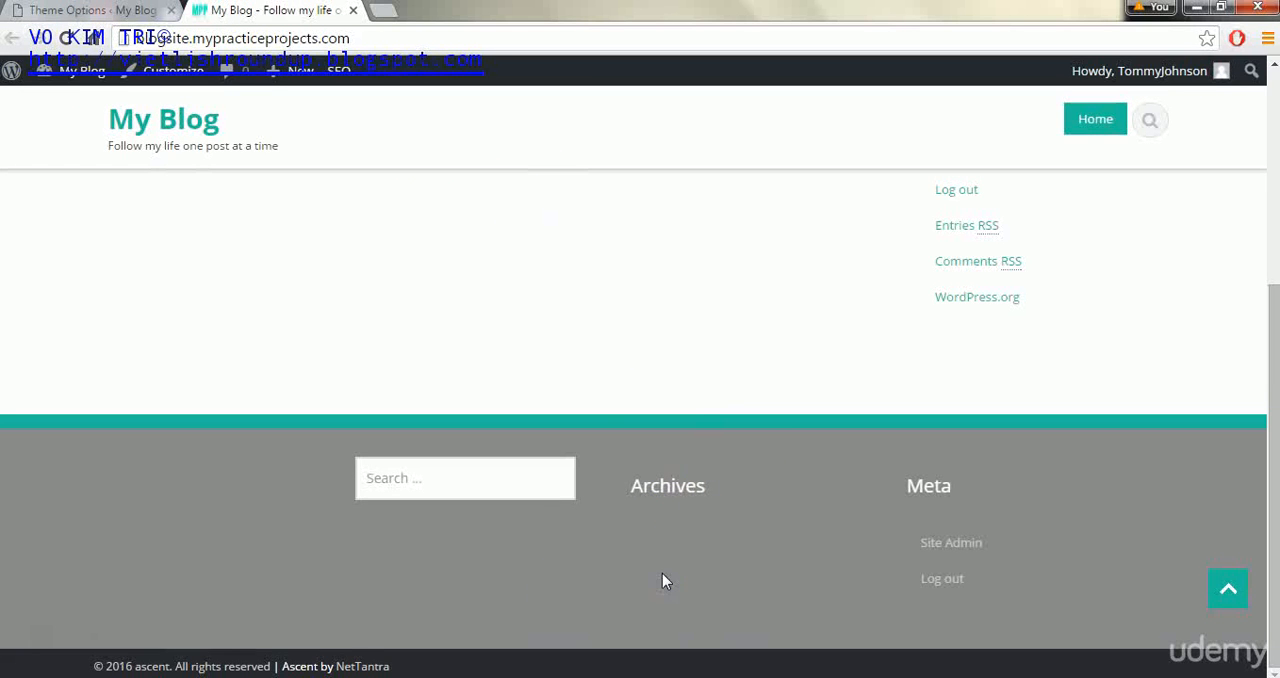
click(16, 14)
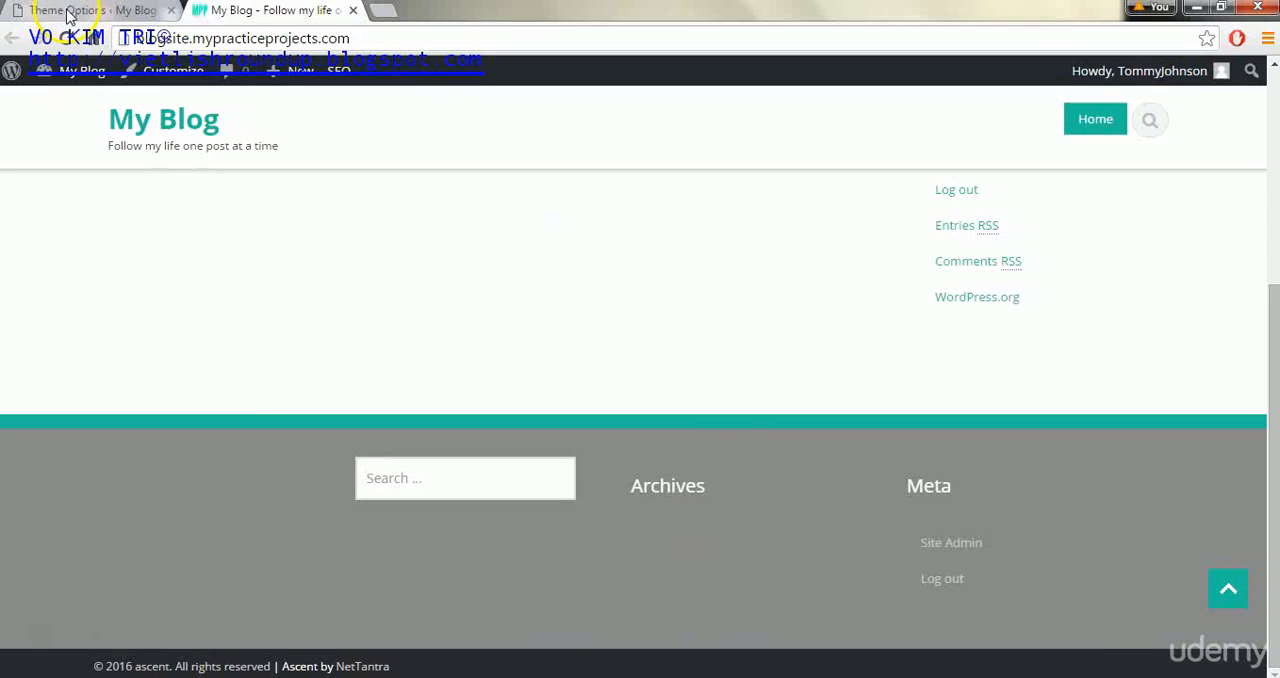
- Clear the footer background color and save the theme options
click(255, 605)
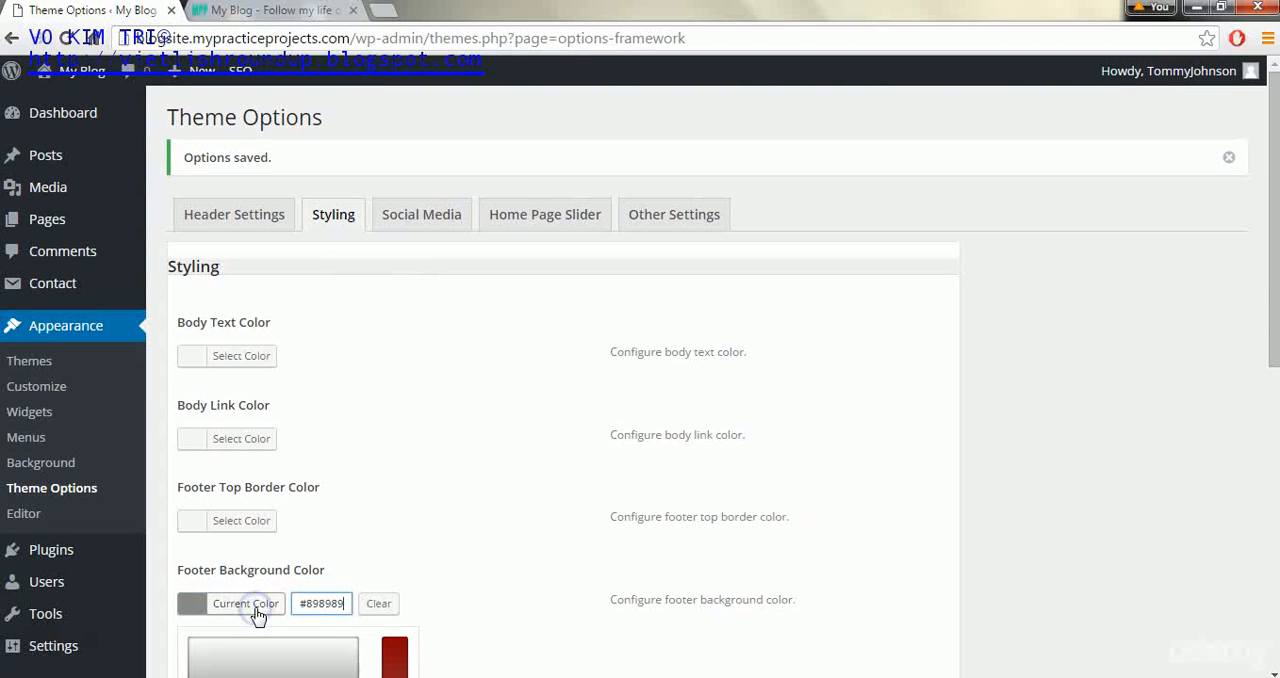
click(380, 604)
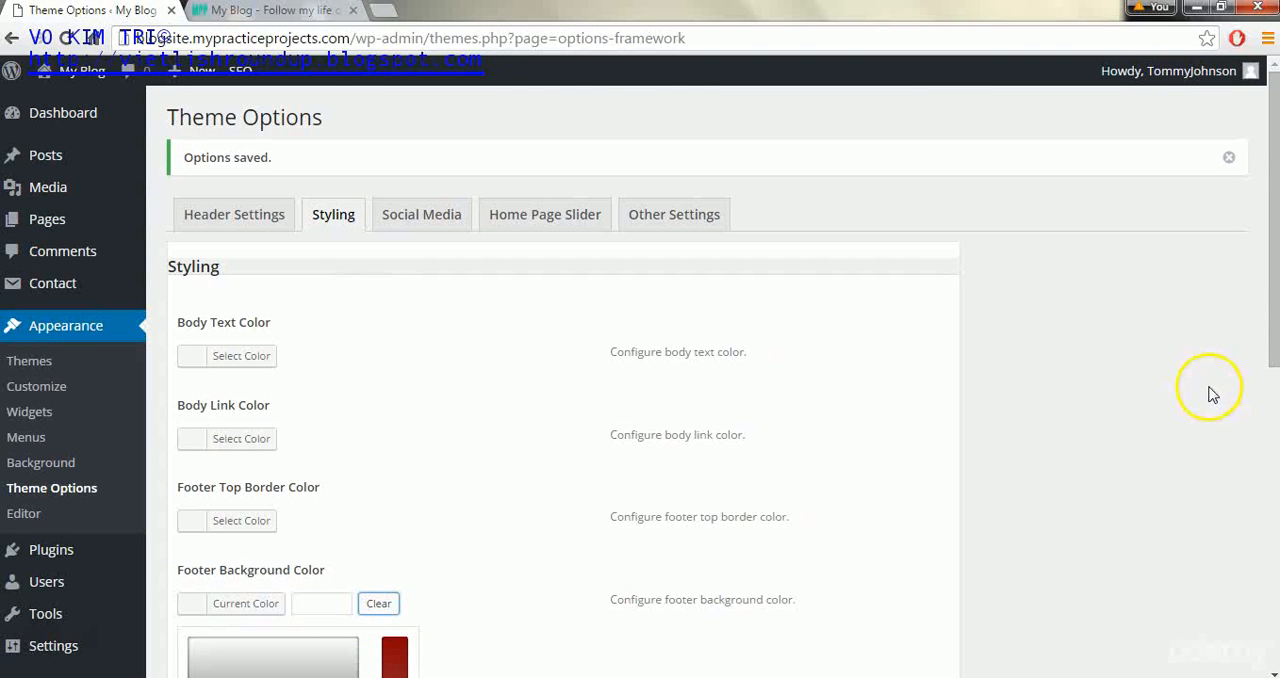
drag(1268, 352, 1270, 651)
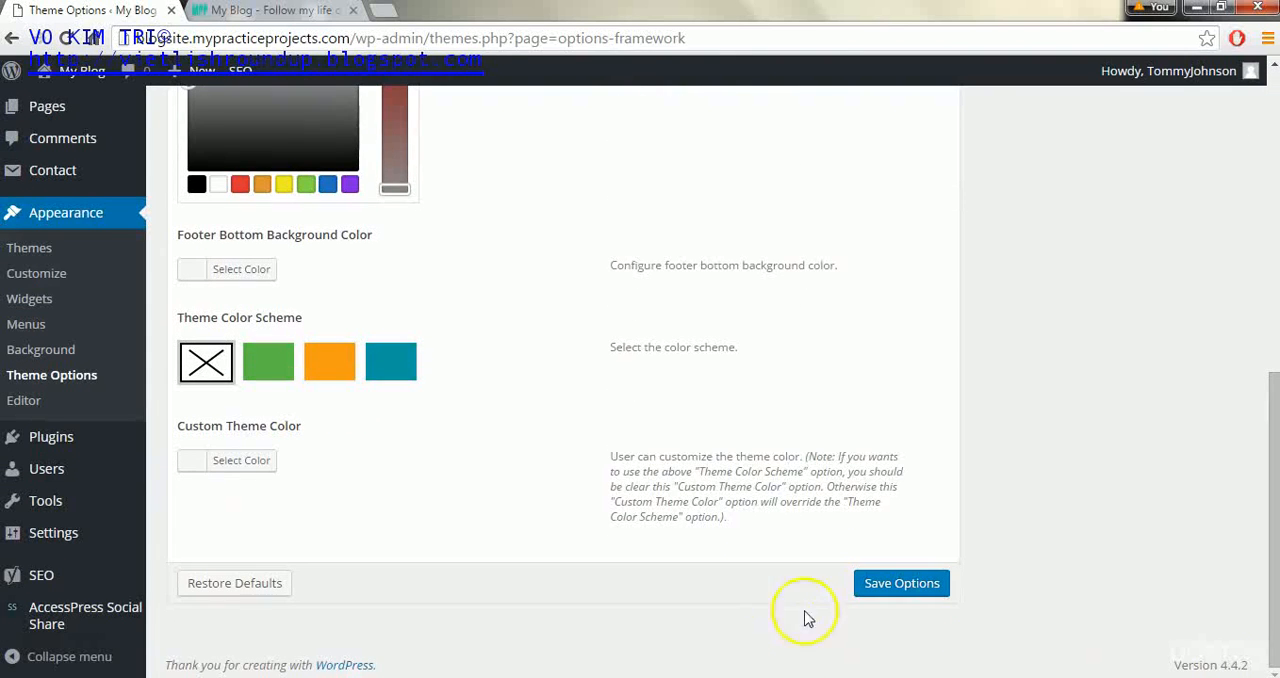
click(897, 585)
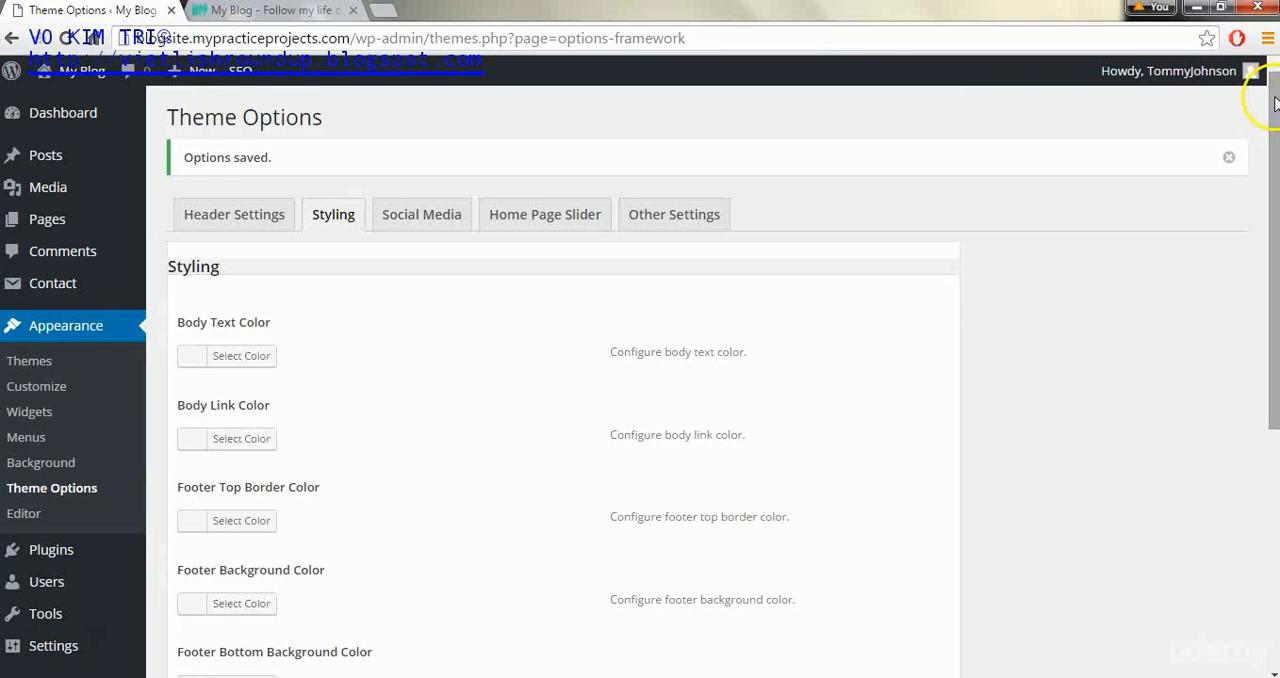
- Choose the orange theme color scheme and save the theme options
drag(1270, 103, 1272, 409)
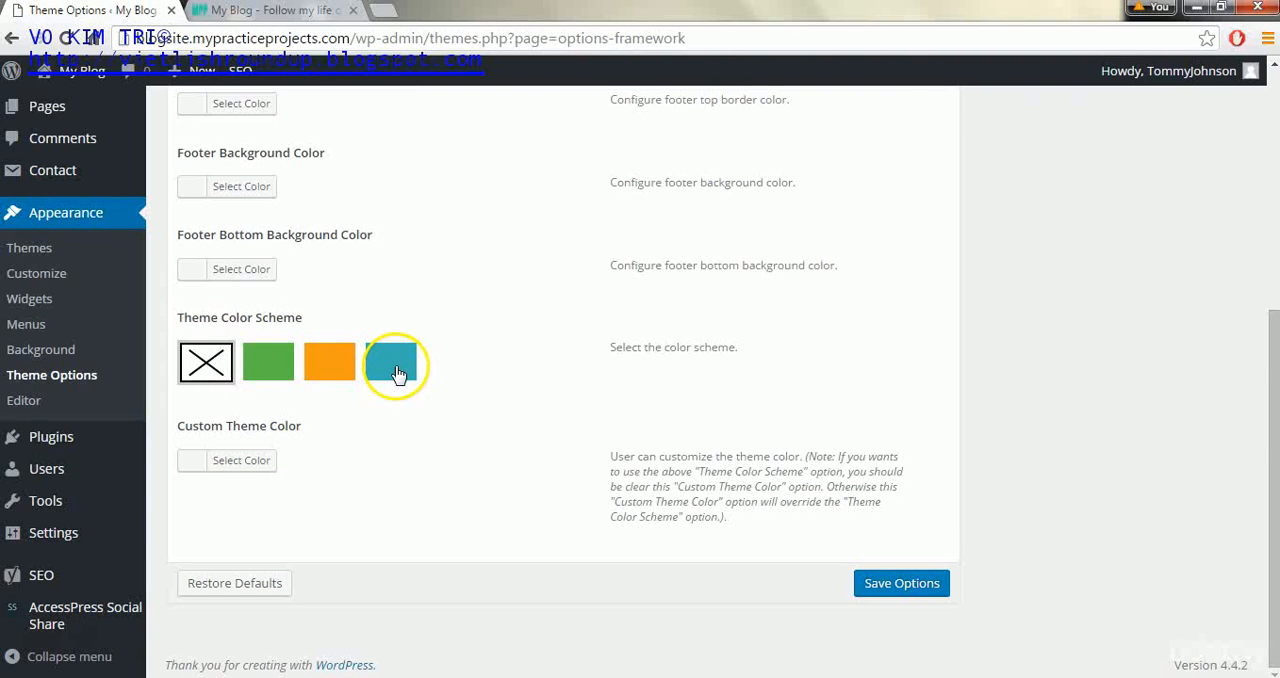
click(316, 367)
click(927, 598)
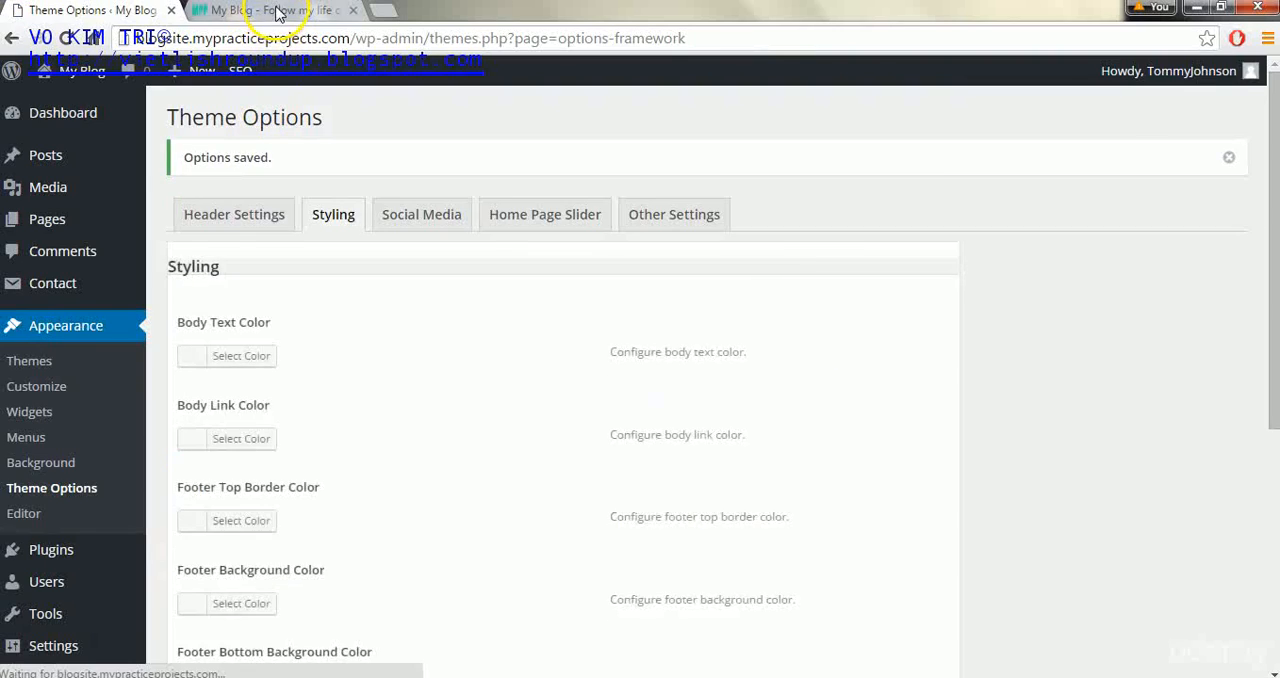
- Reload the blog's front page to inspect the orange color scheme on the footer, links and header, and return to the theme options
click(278, 12)
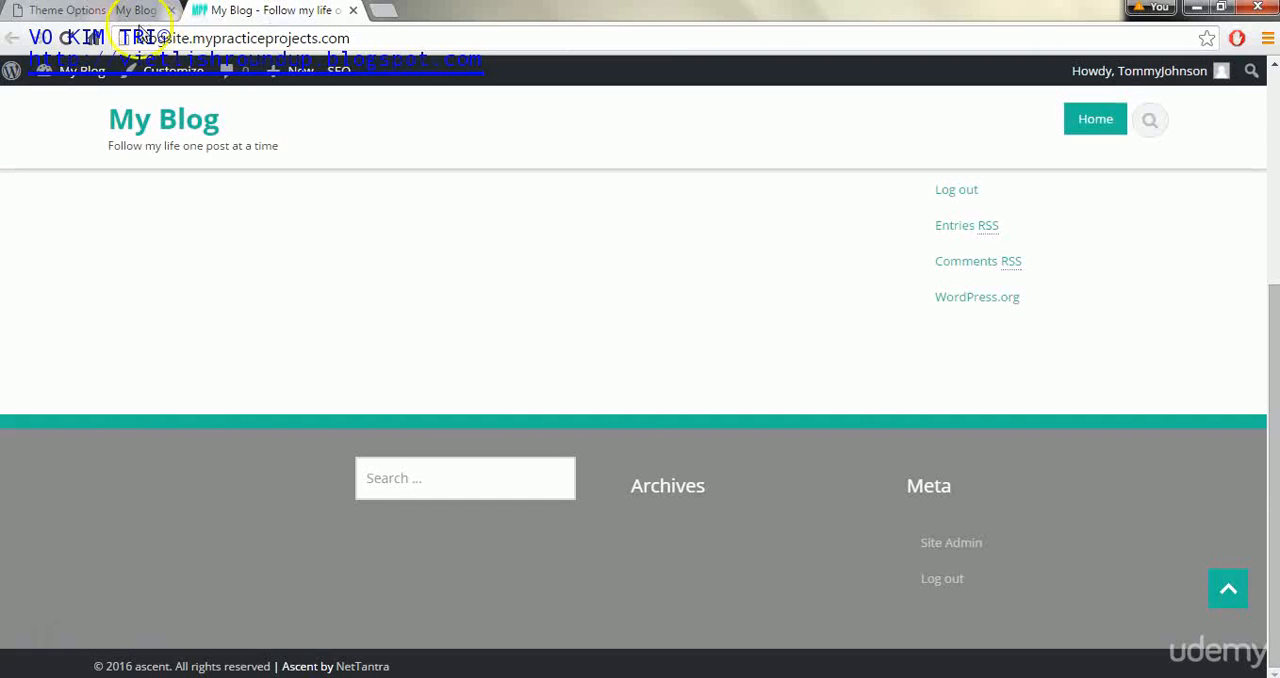
click(65, 37)
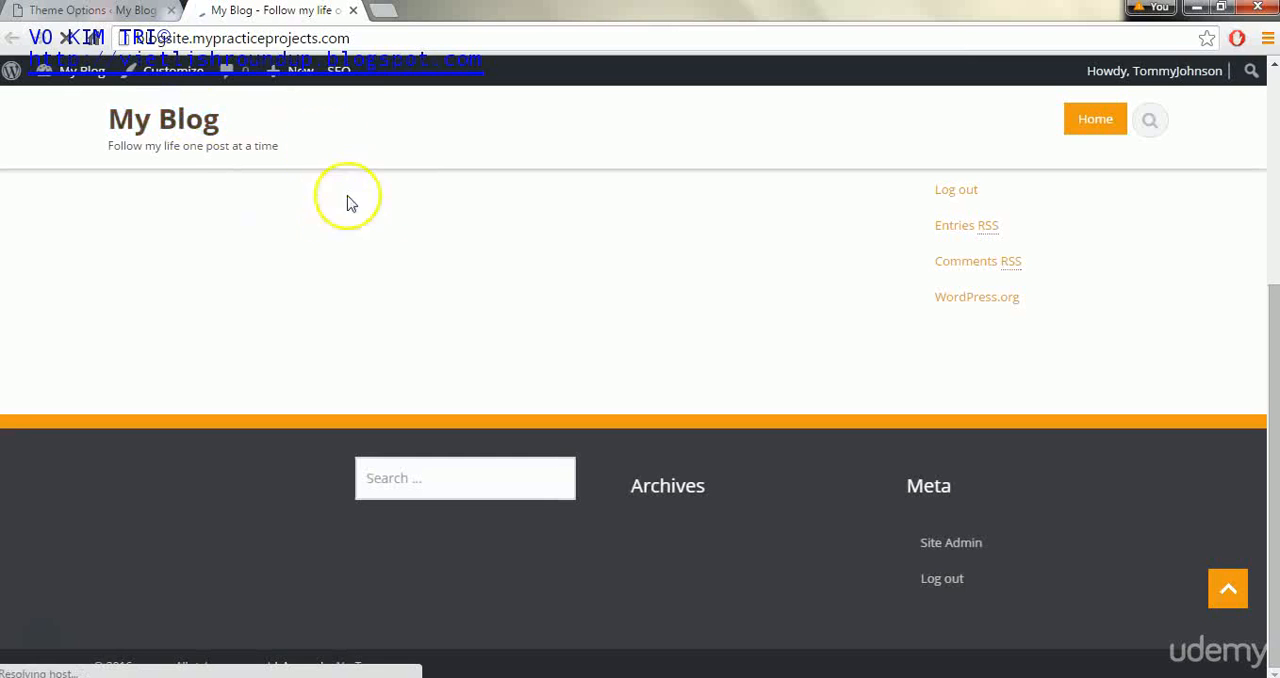
drag(1266, 366, 1252, 175)
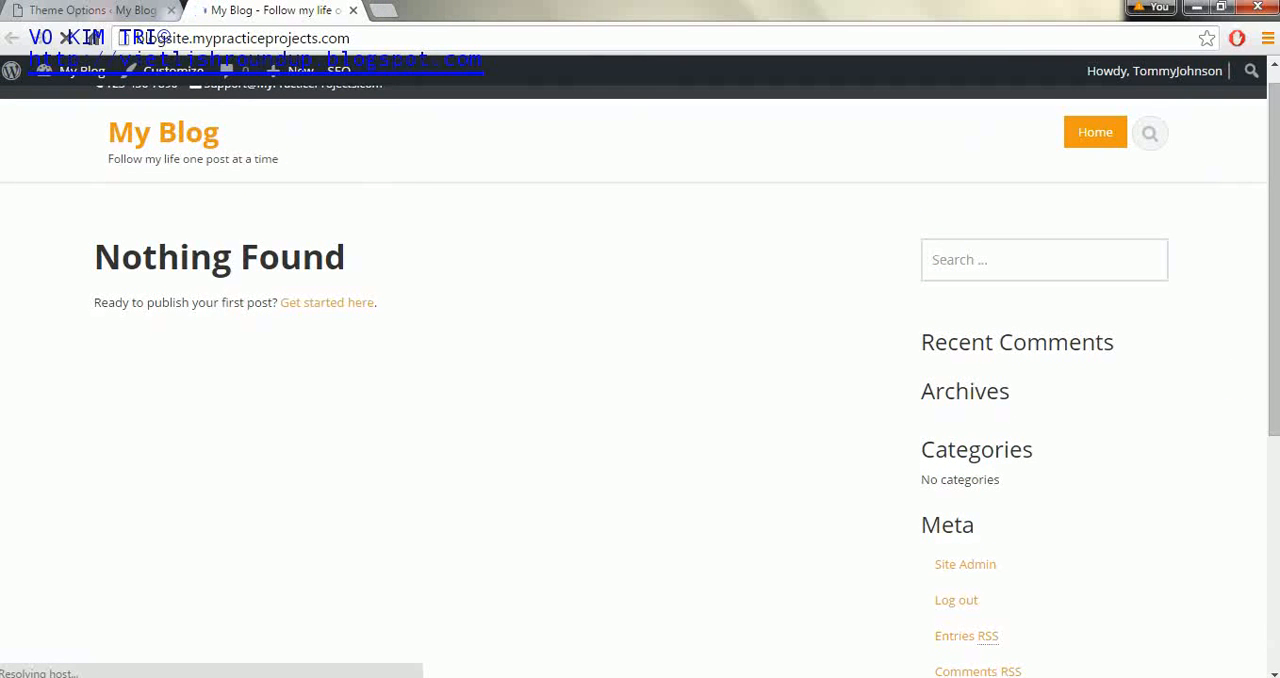
click(57, 12)
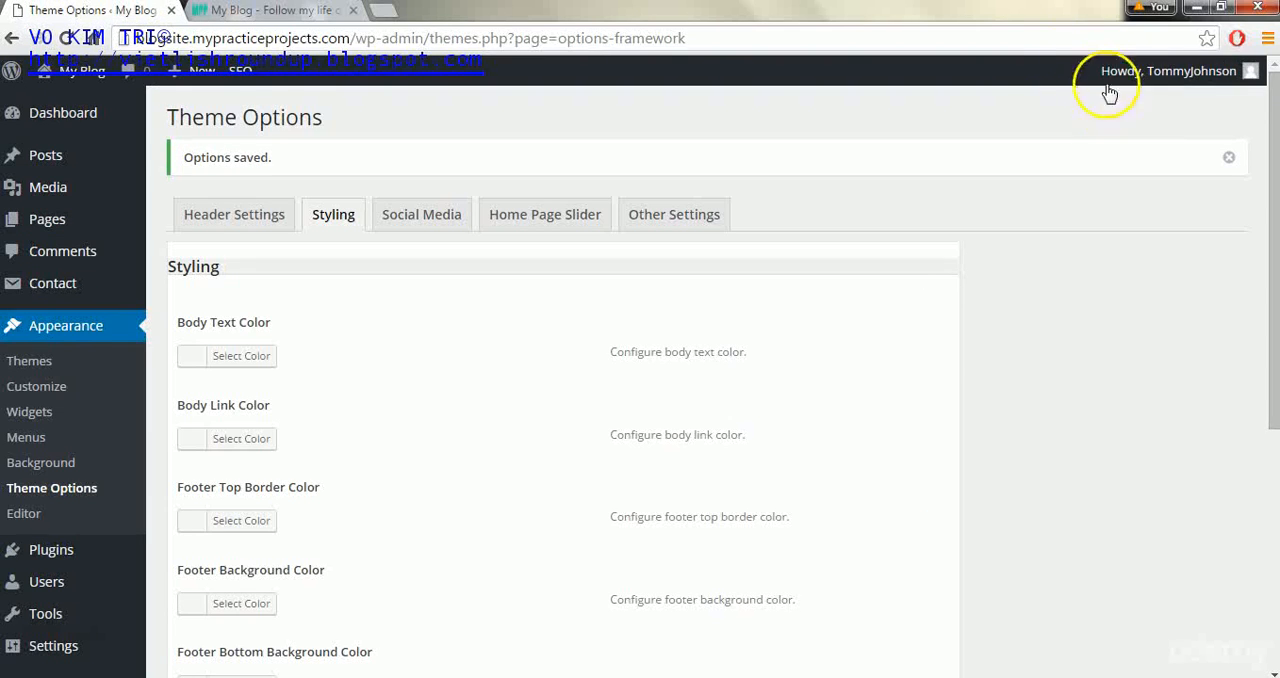
- Choose the teal theme color scheme with turquoise #1de5d8 as the custom theme color, and save the theme options
drag(1276, 112, 1276, 336)
click(388, 376)
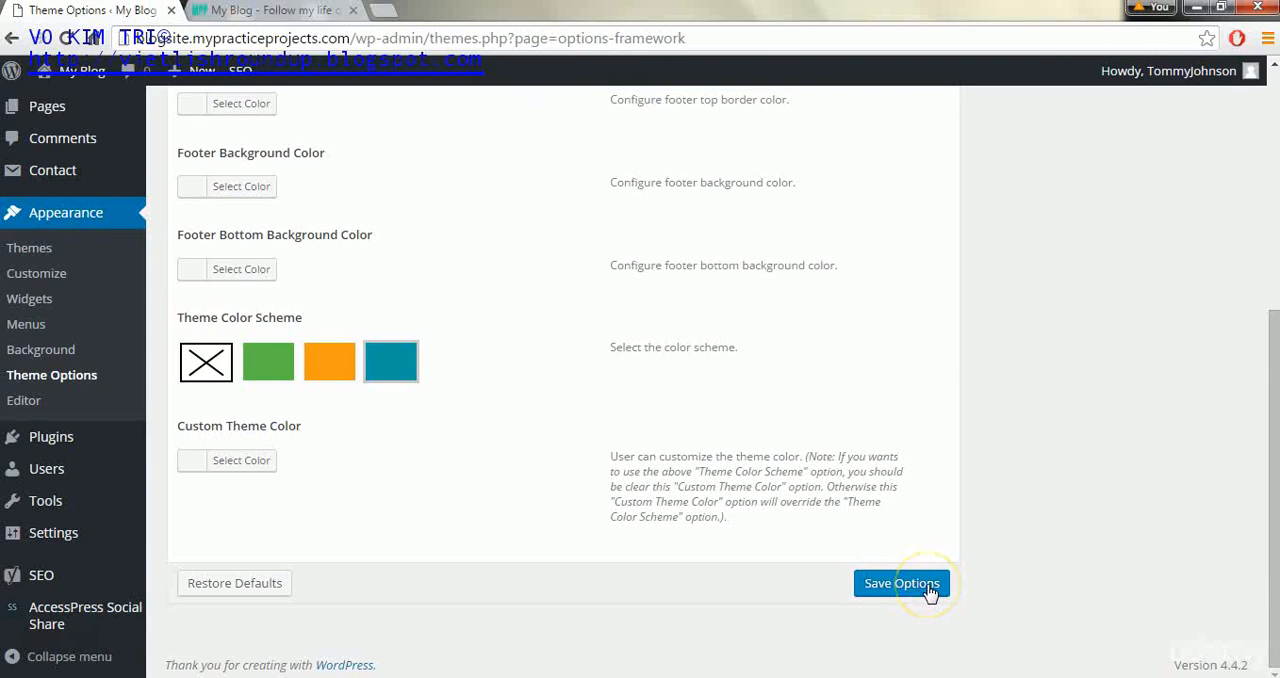
click(197, 466)
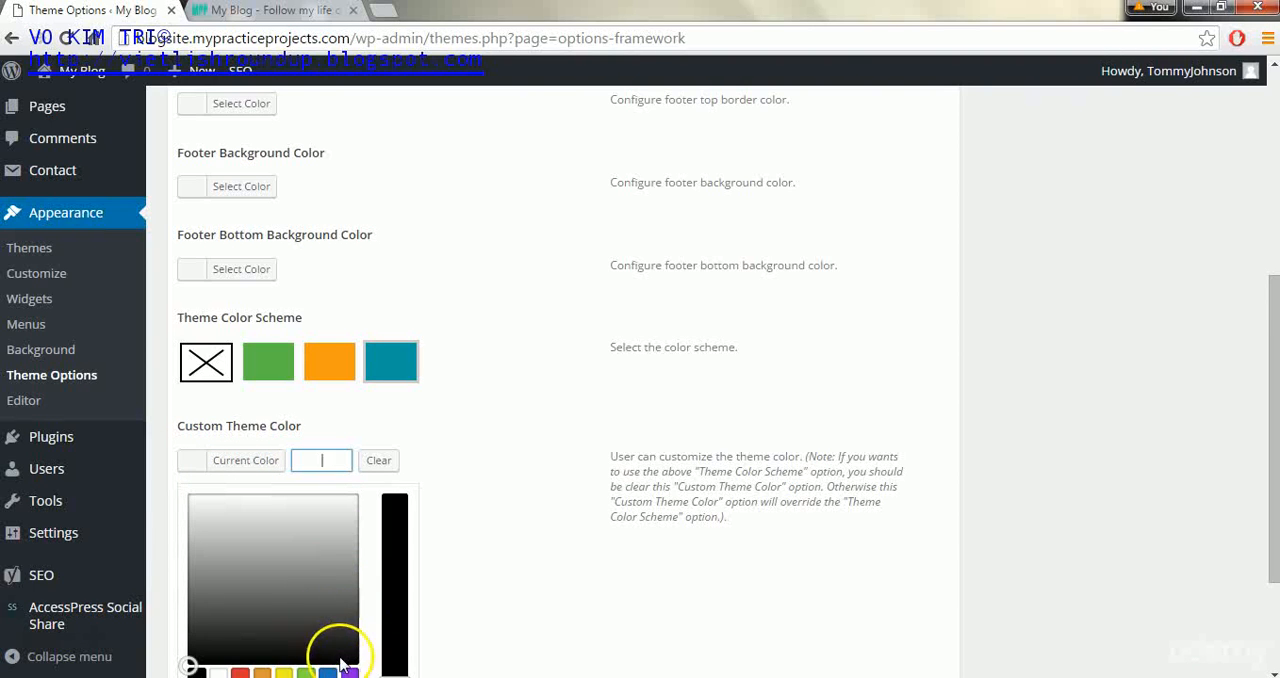
drag(188, 666, 272, 568)
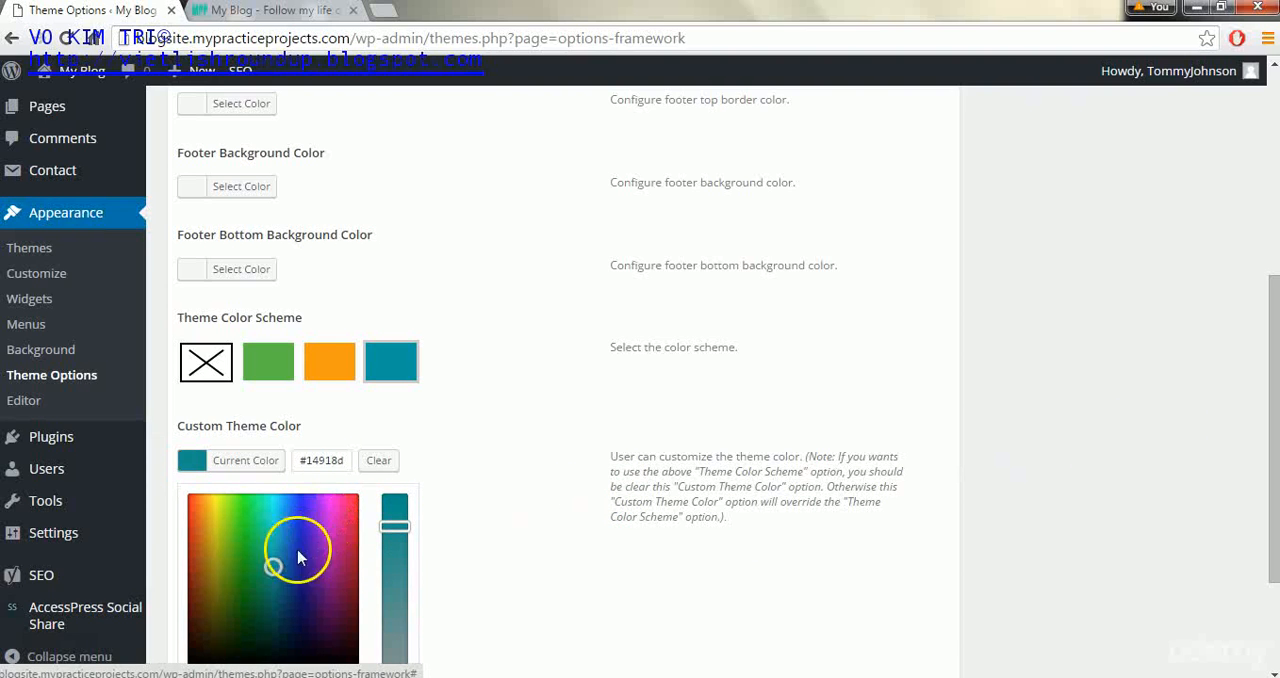
drag(275, 567, 272, 511)
click(866, 403)
drag(1271, 372, 1266, 492)
click(928, 507)
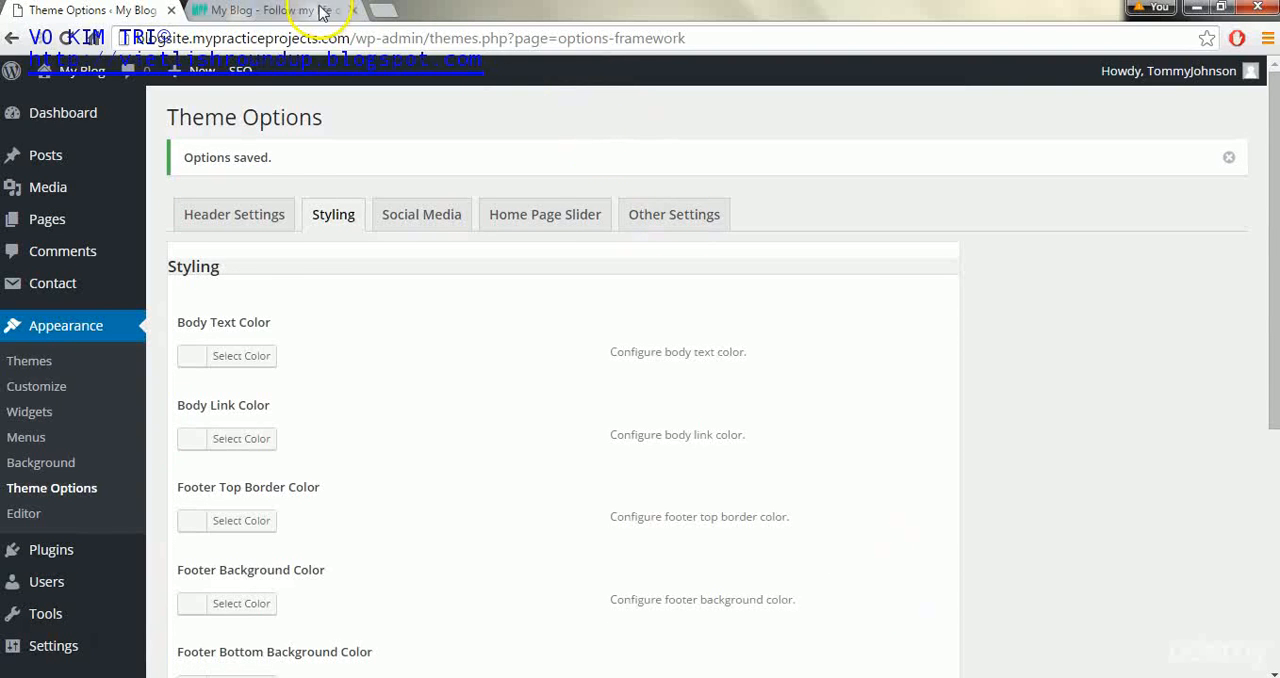
- Reload the blog's front page to inspect the custom theme color in the header and links, and return to the theme options
click(300, 10)
click(66, 38)
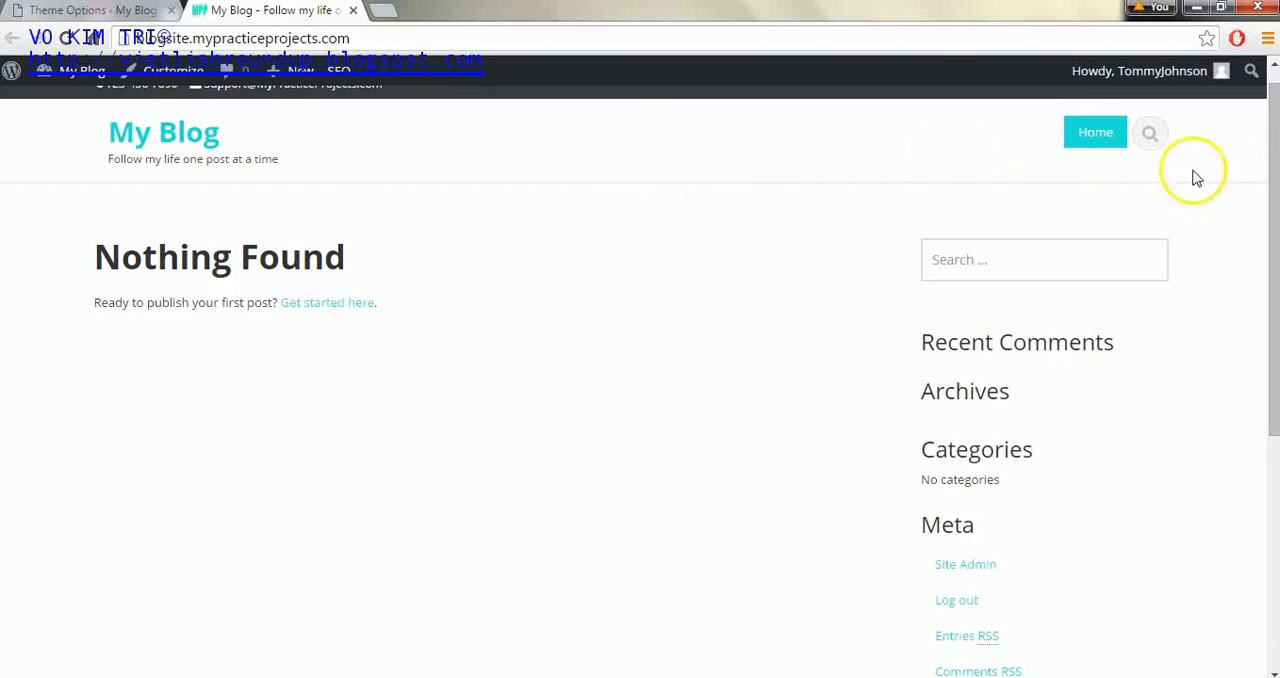
scroll(1265, 155, up, 1)
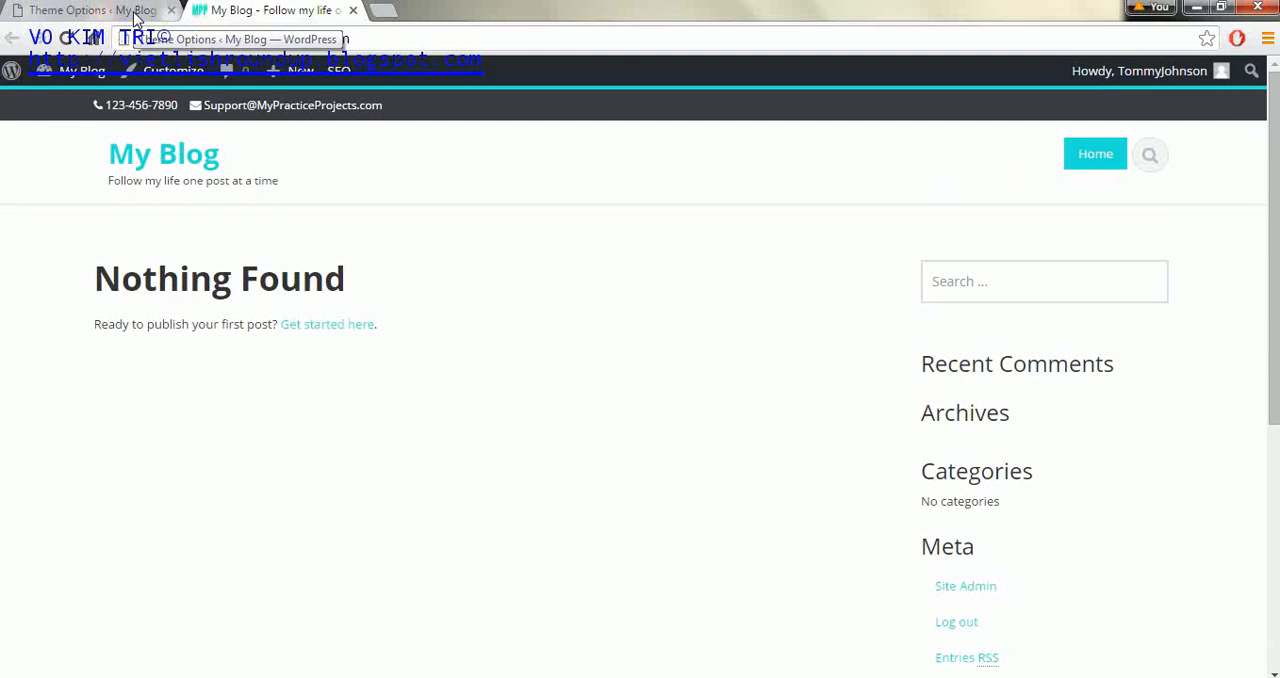
click(100, 10)
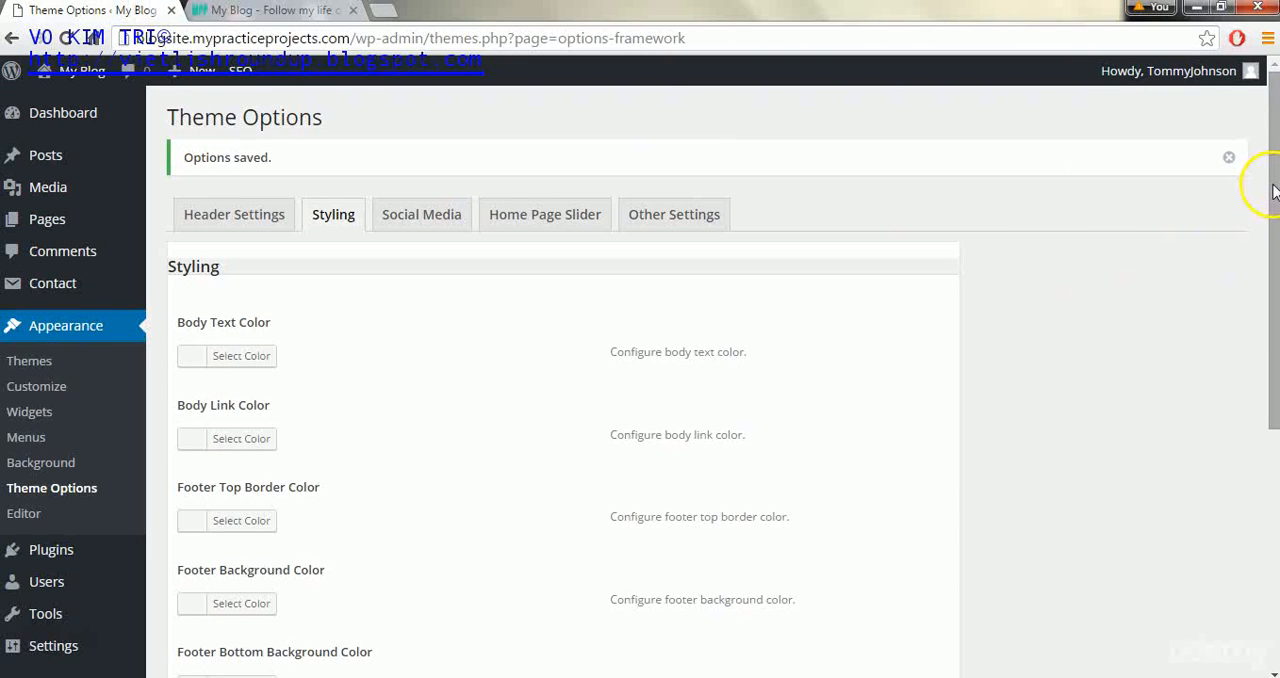
- Clear the custom theme color, keeping the teal color scheme selected, and save the theme options
drag(1270, 185, 1270, 405)
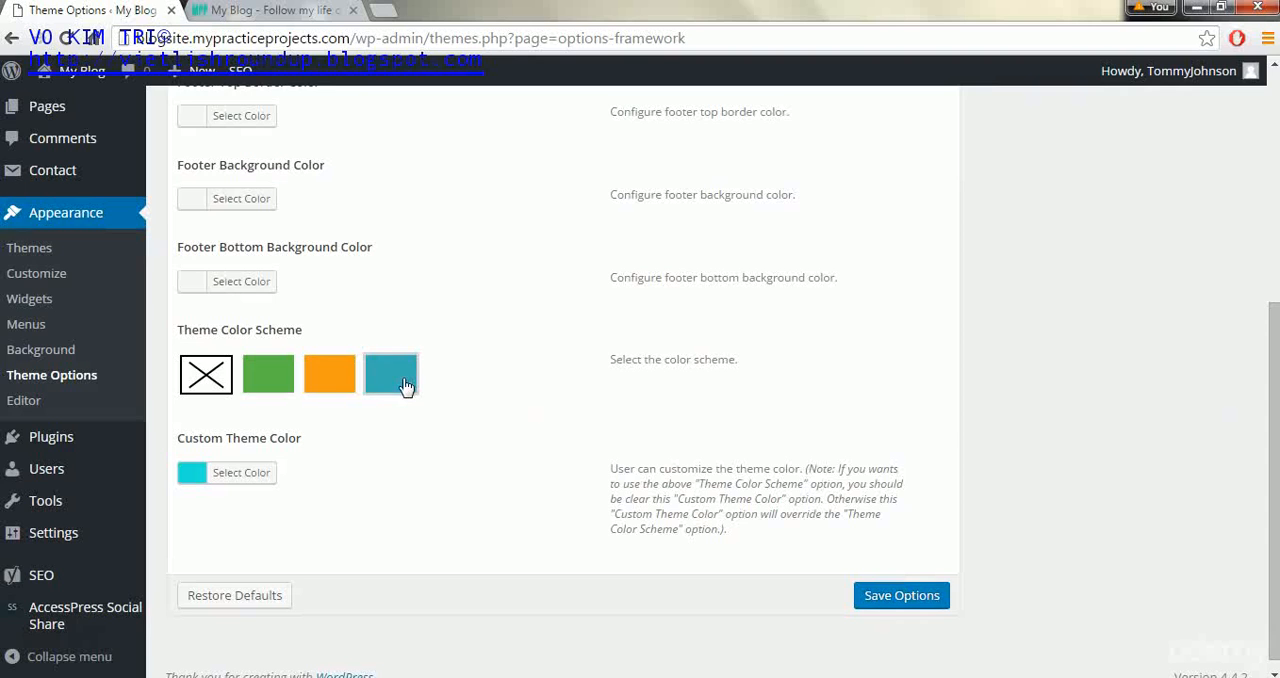
click(238, 472)
click(370, 473)
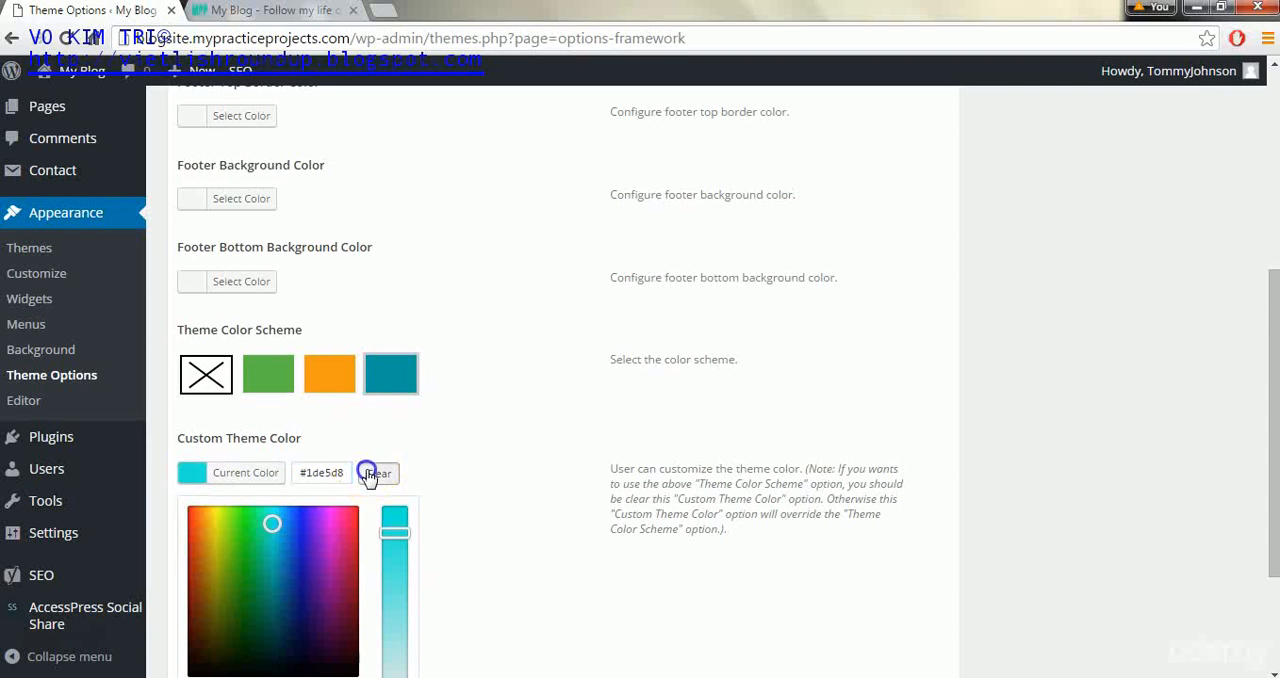
click(391, 378)
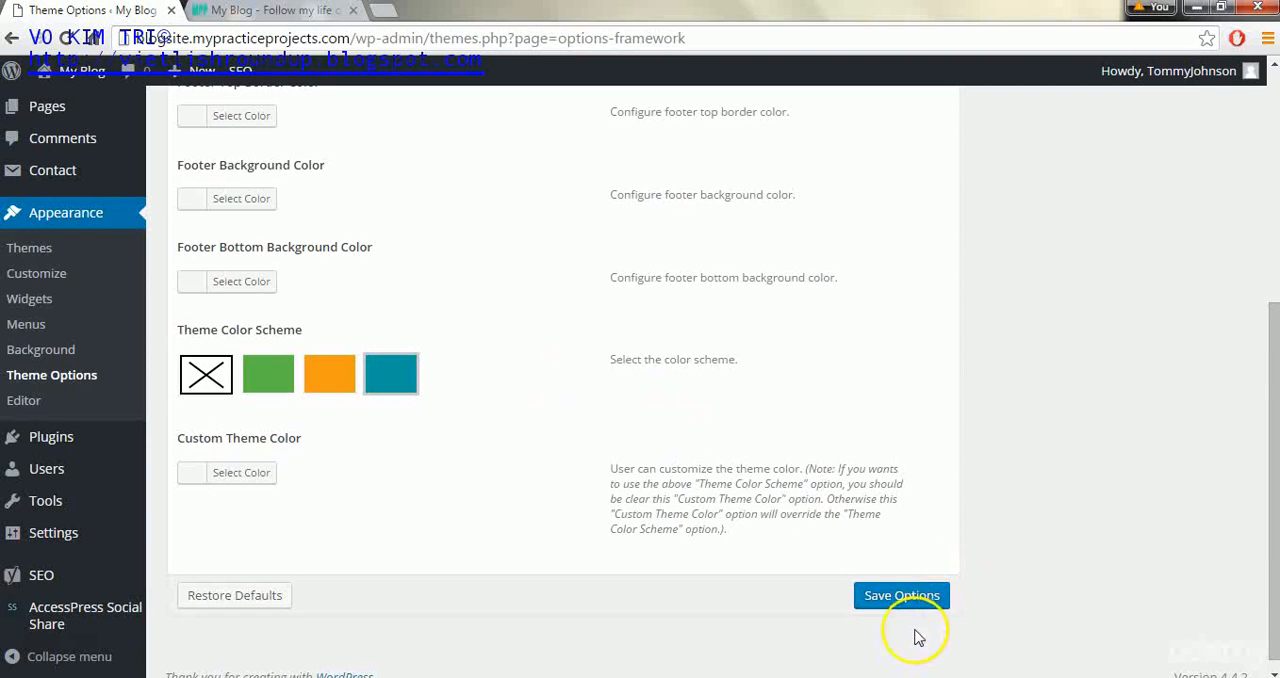
click(910, 598)
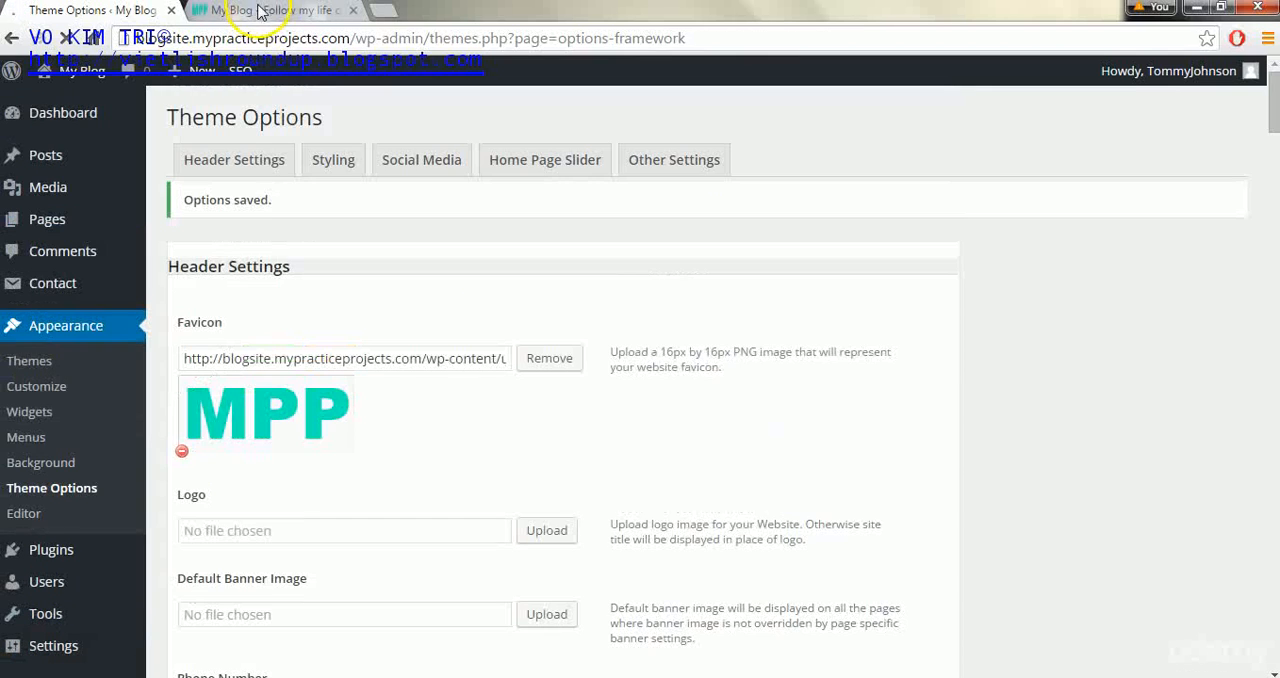
- Reload the blog's front page to check the teal color scheme, and return to the theme options
click(262, 10)
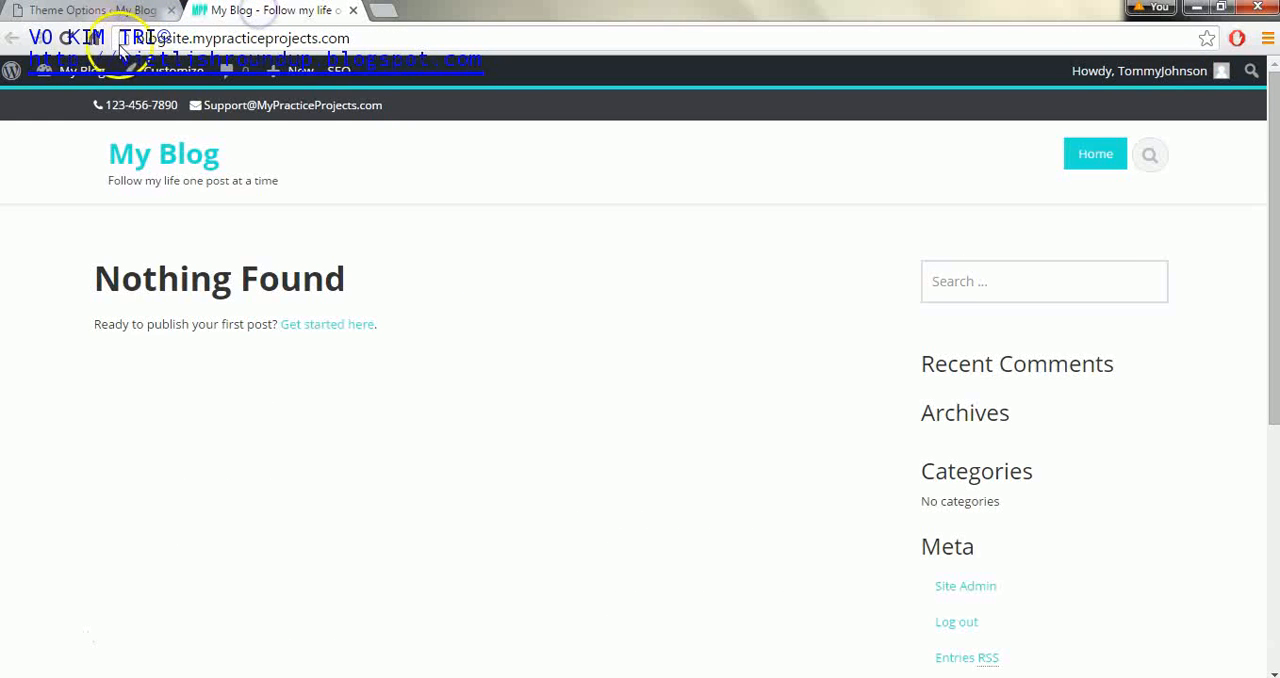
click(62, 39)
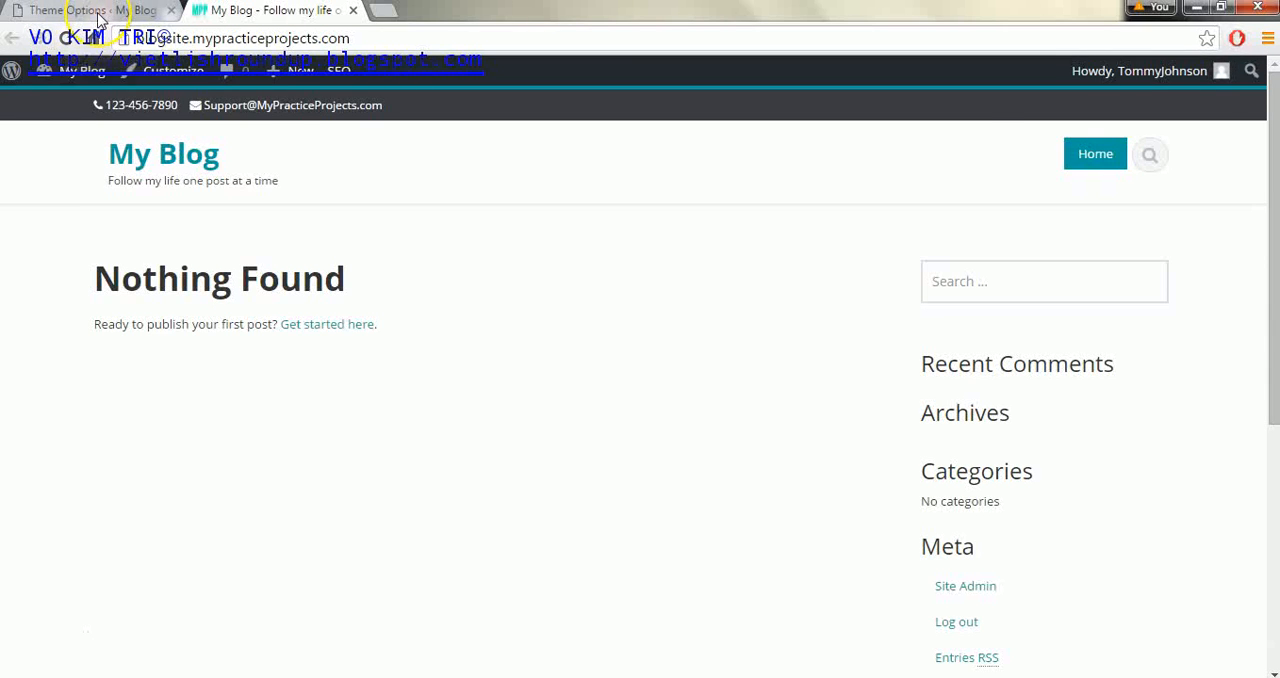
click(97, 14)
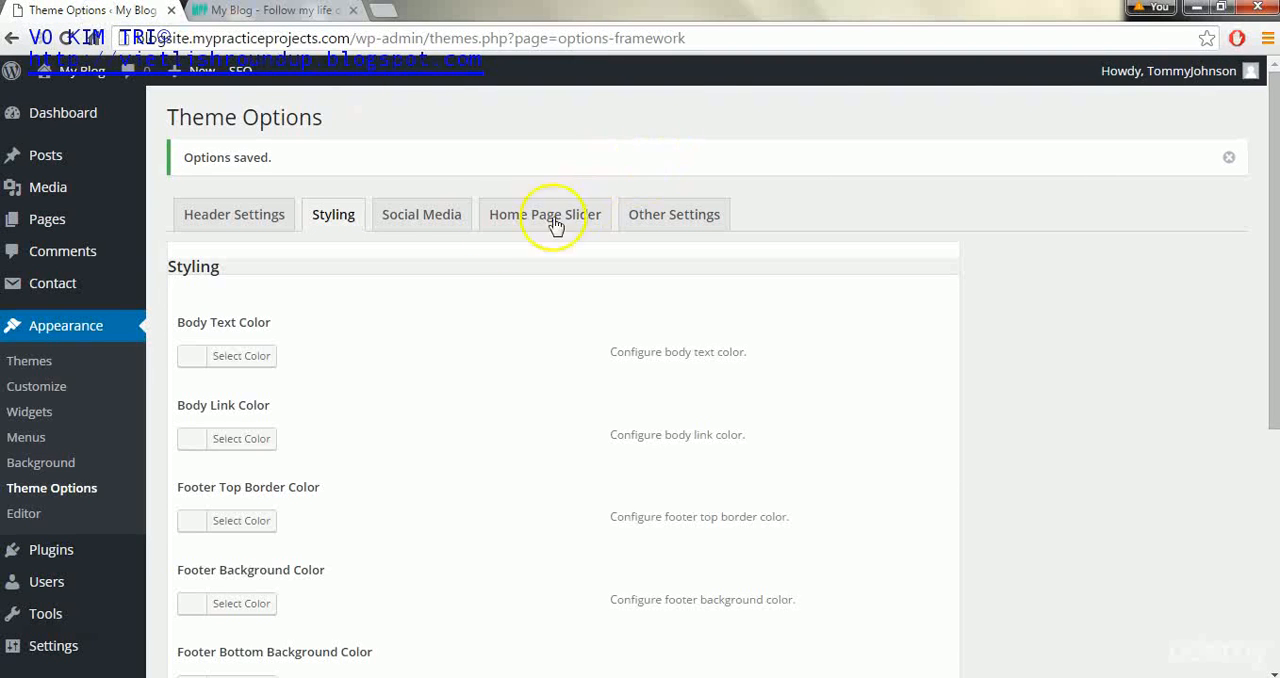
- Enter # as the link for Facebook, Twitter, Google+, Instagram, YouTube and Skype in the social media settings, and save the theme options
click(414, 224)
click(279, 359)
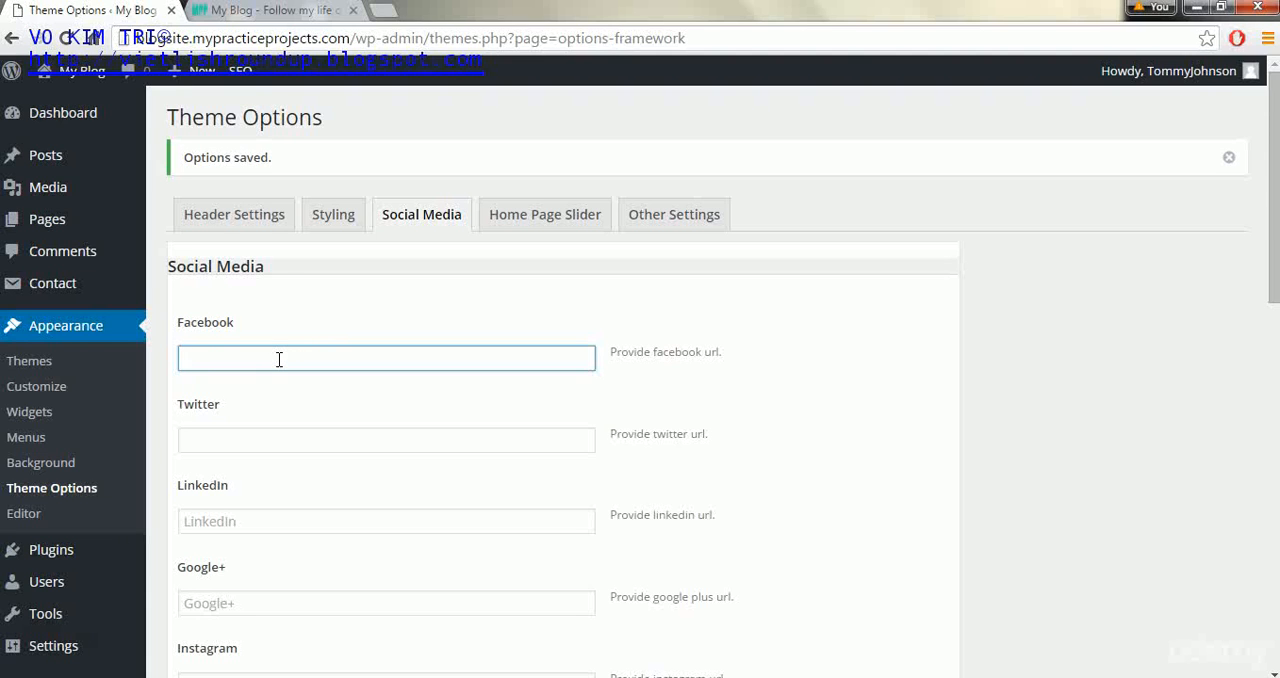
click(234, 432)
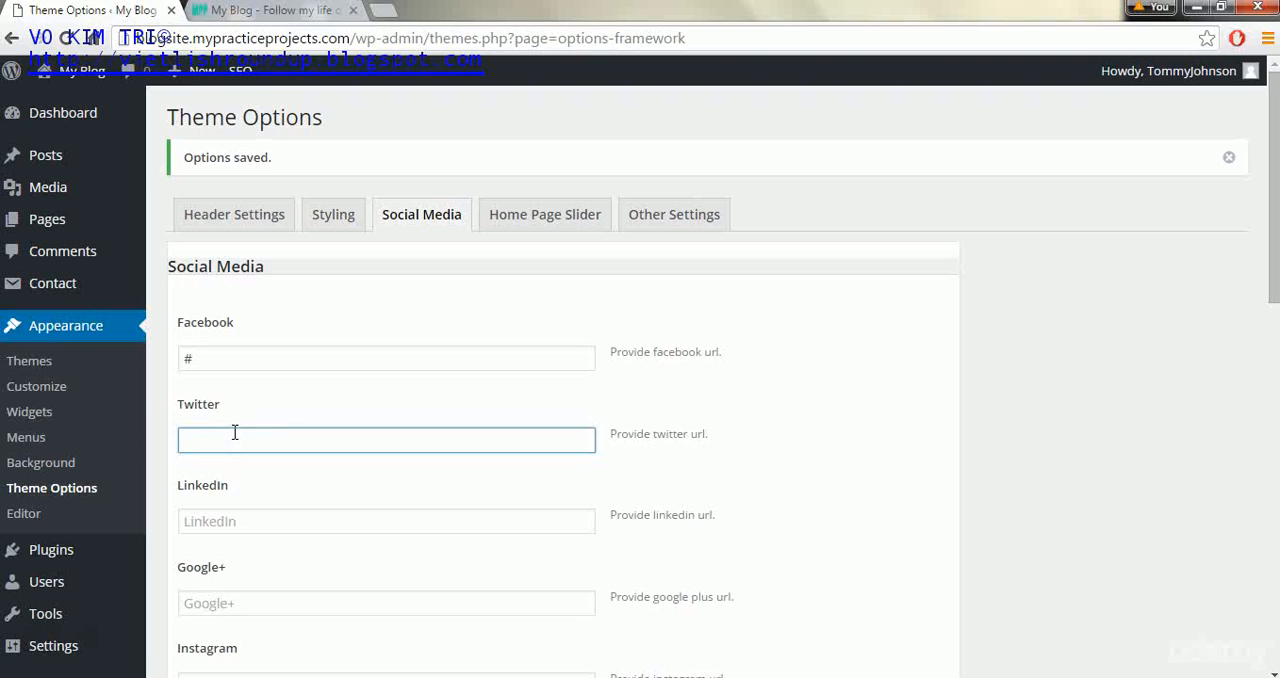
drag(1272, 254, 1272, 332)
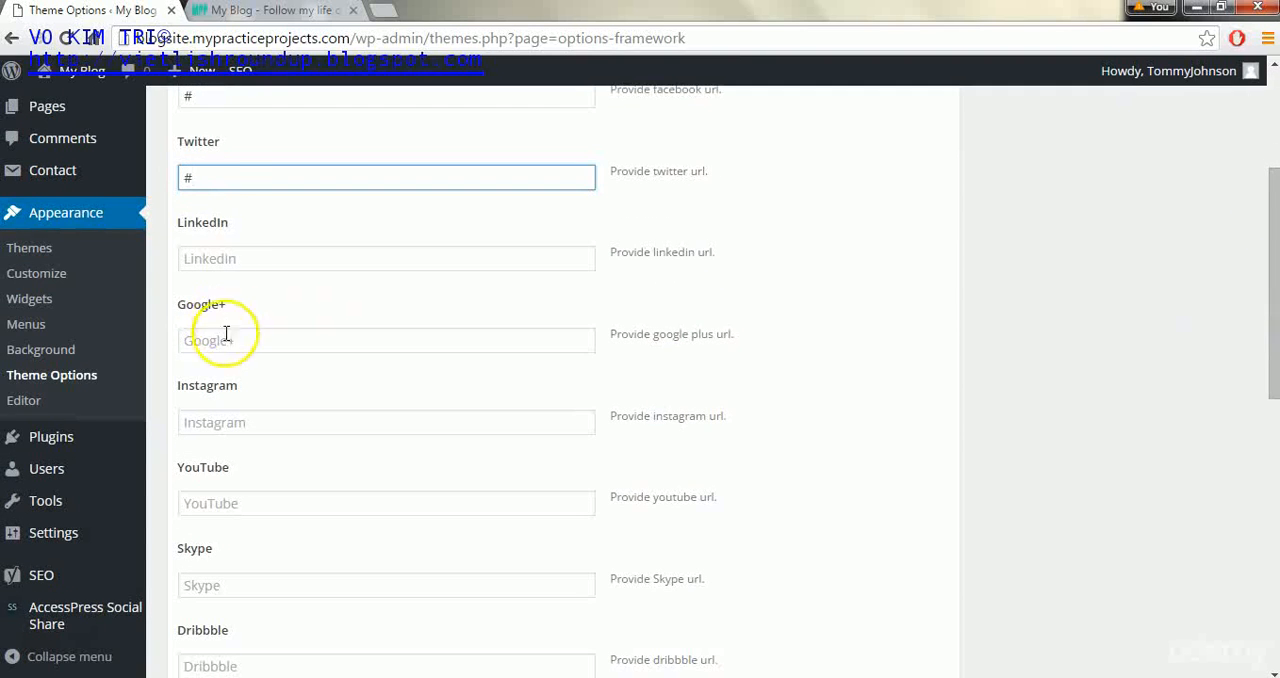
click(190, 347)
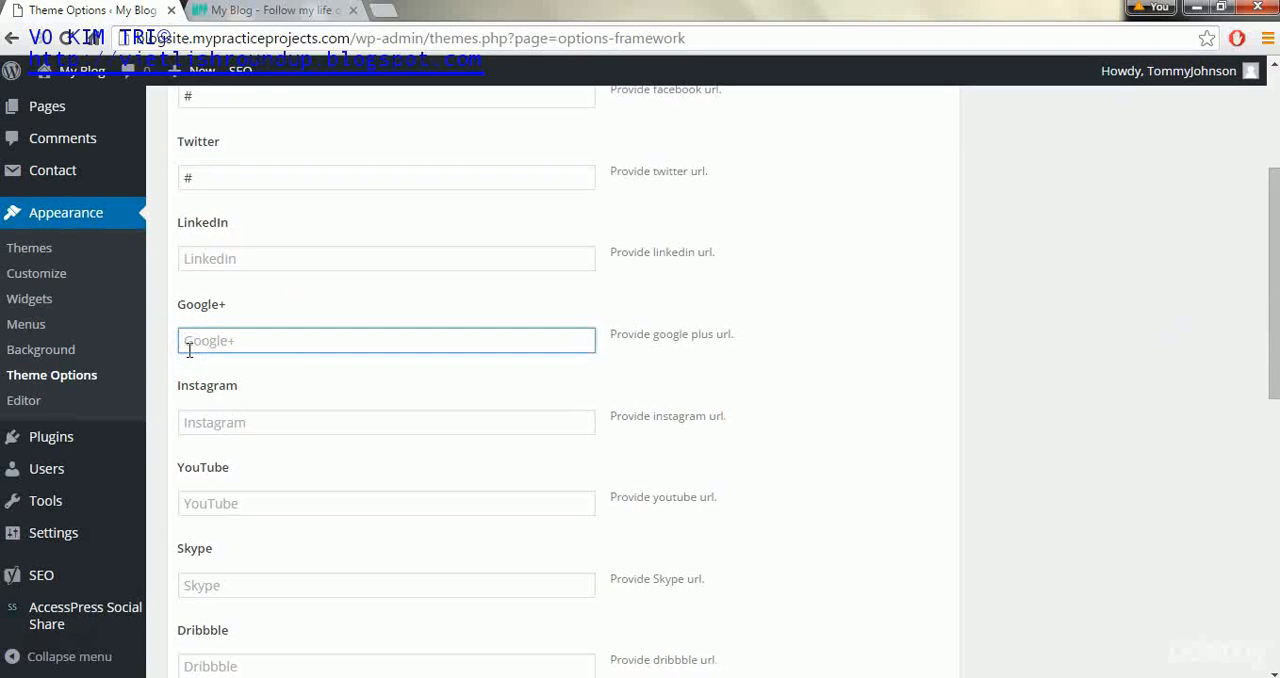
click(190, 503)
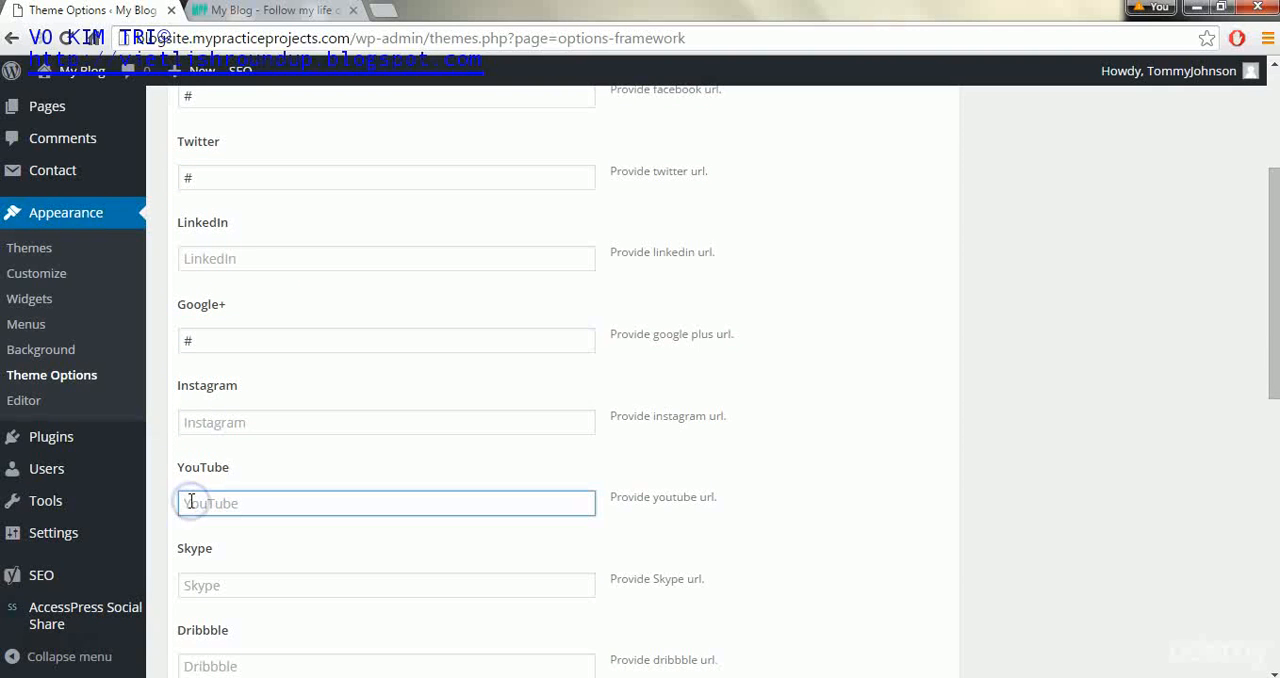
click(194, 591)
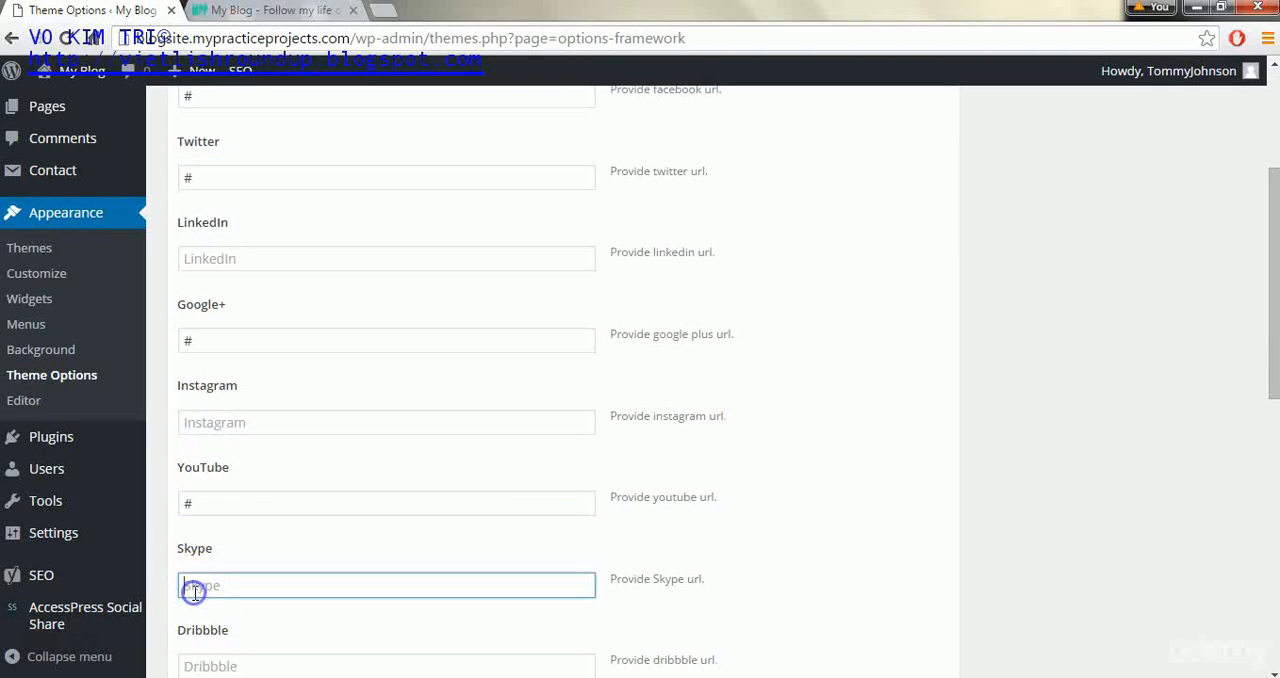
click(199, 428)
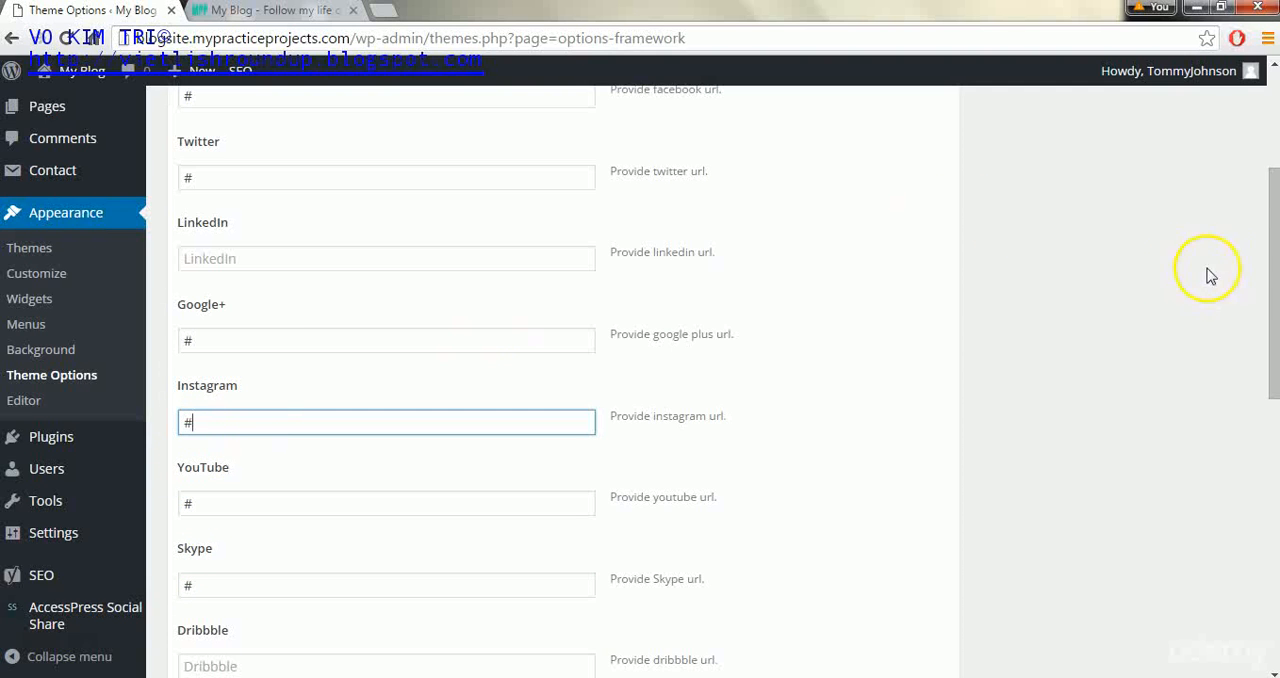
drag(1270, 276, 1233, 562)
click(874, 590)
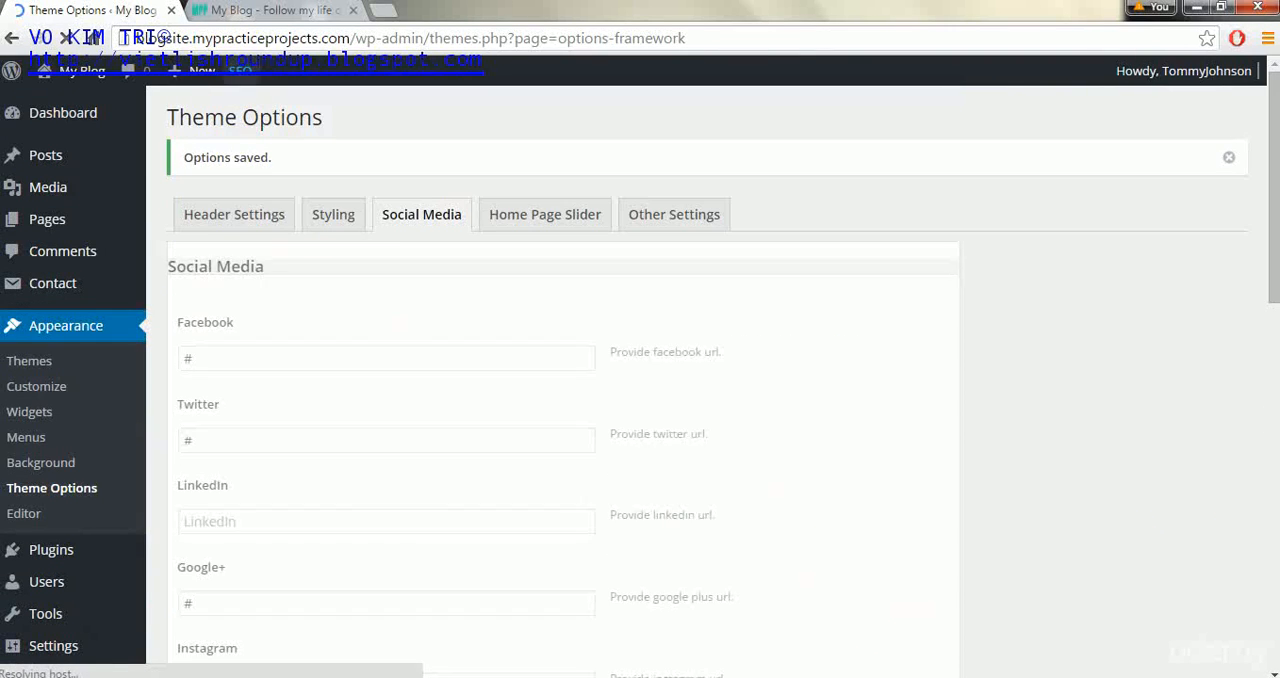
- Reload the blog's front page to check the social media icons in the header, and return to the theme options
click(240, 10)
click(65, 38)
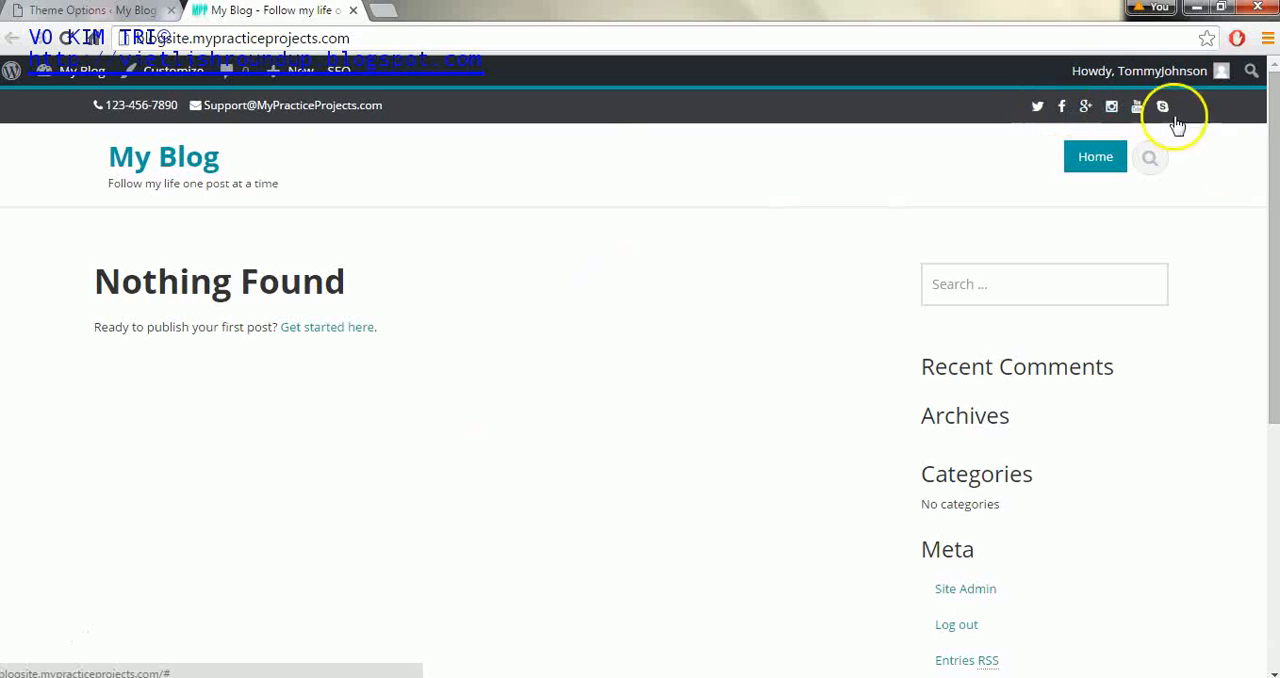
mouse_move(1270, 176)
mouse_down()
mouse_move(1269, 537)
mouse_move(1272, 170)
mouse_up()
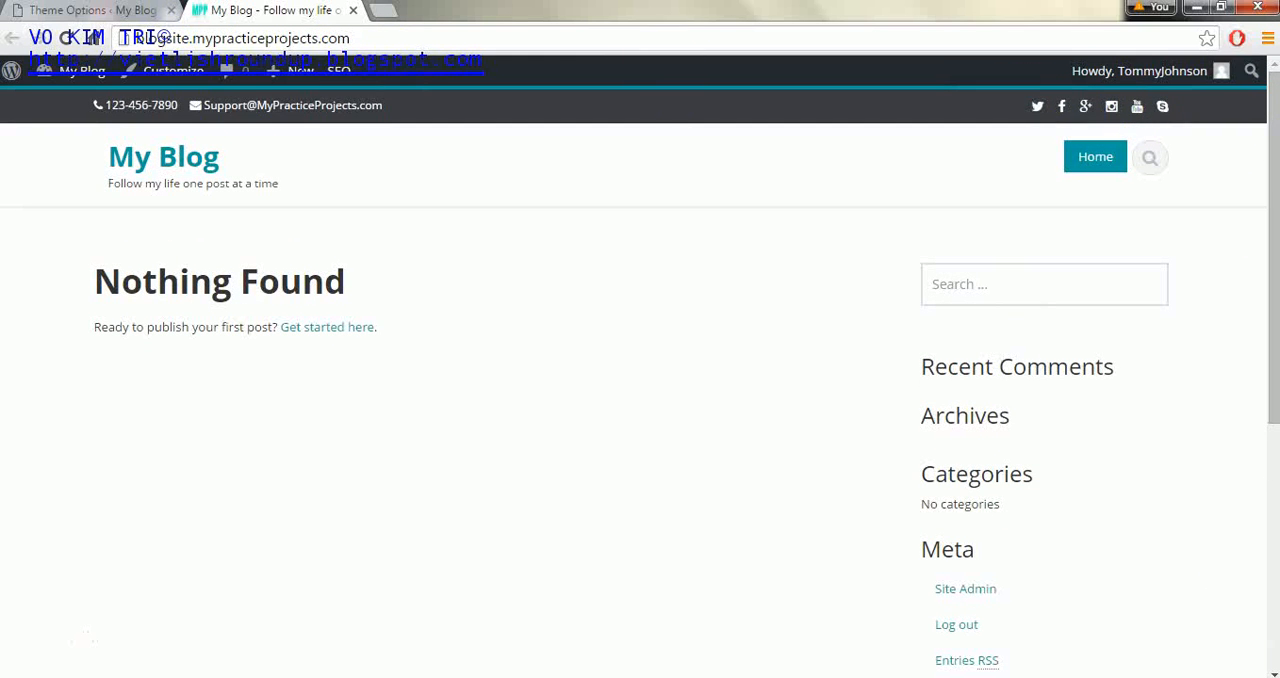
click(90, 10)
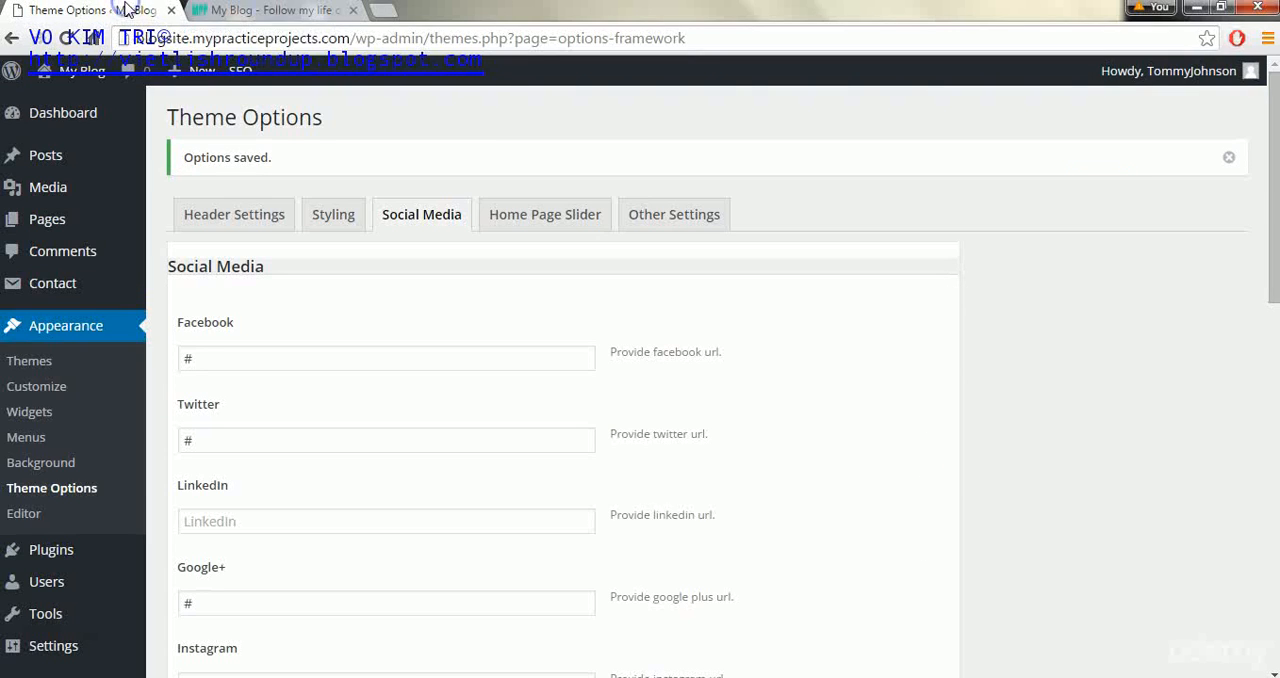
- Open the home page slider settings, look at where the slider belongs on the front page, and review the available slide fields
click(556, 214)
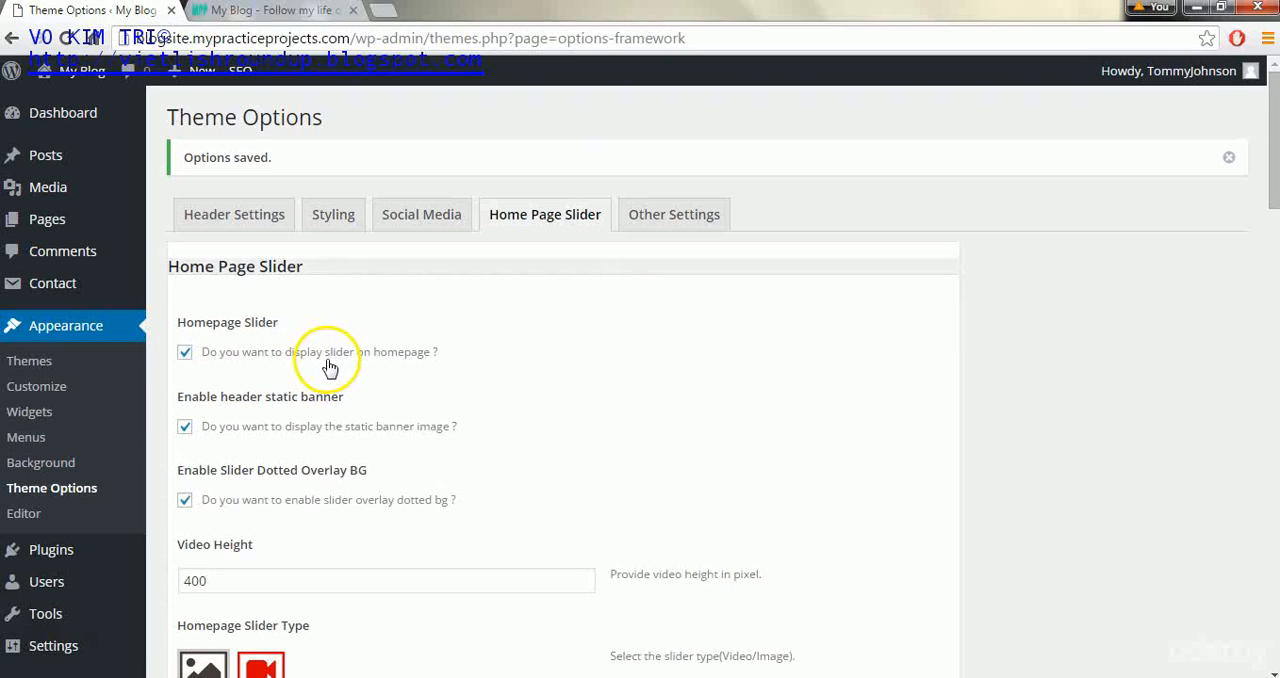
click(284, 20)
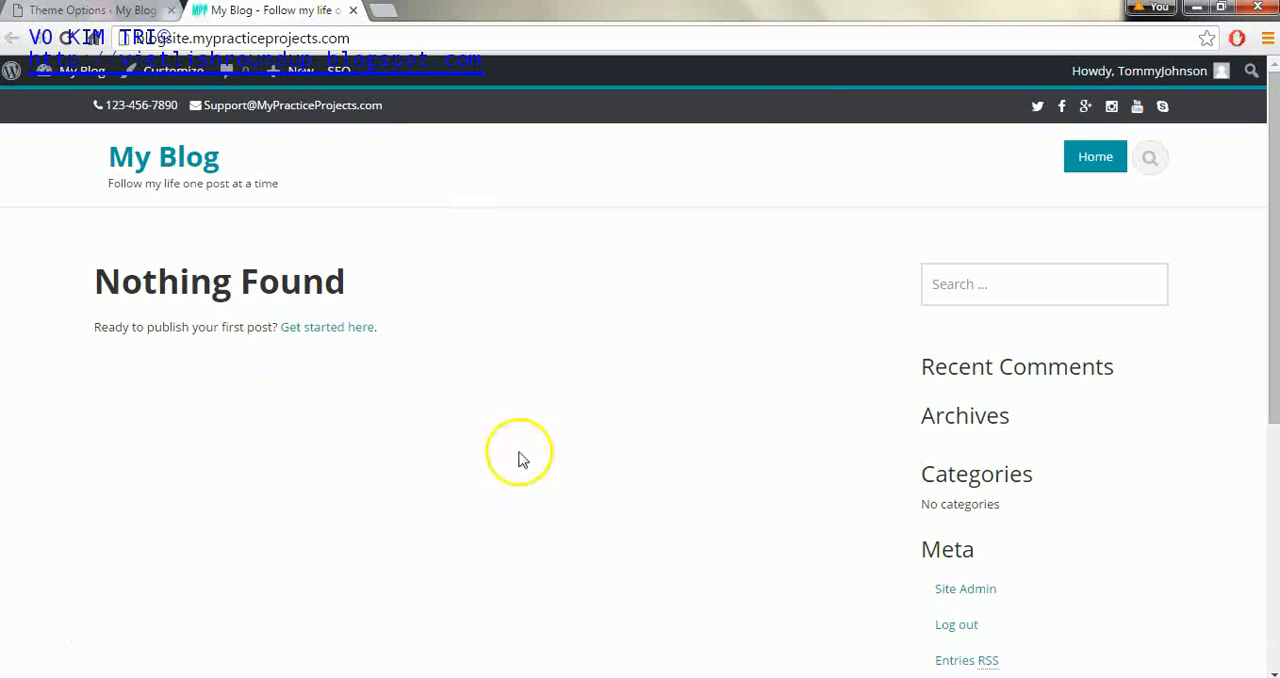
click(92, 12)
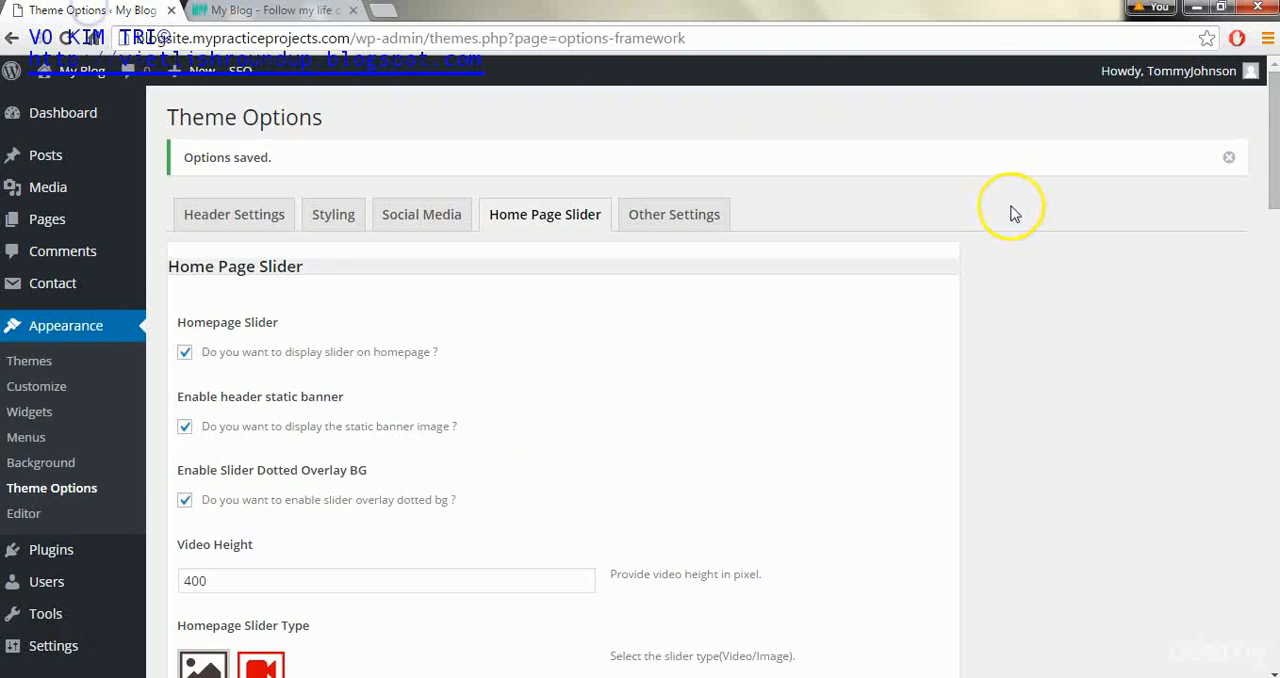
drag(1275, 182, 1275, 308)
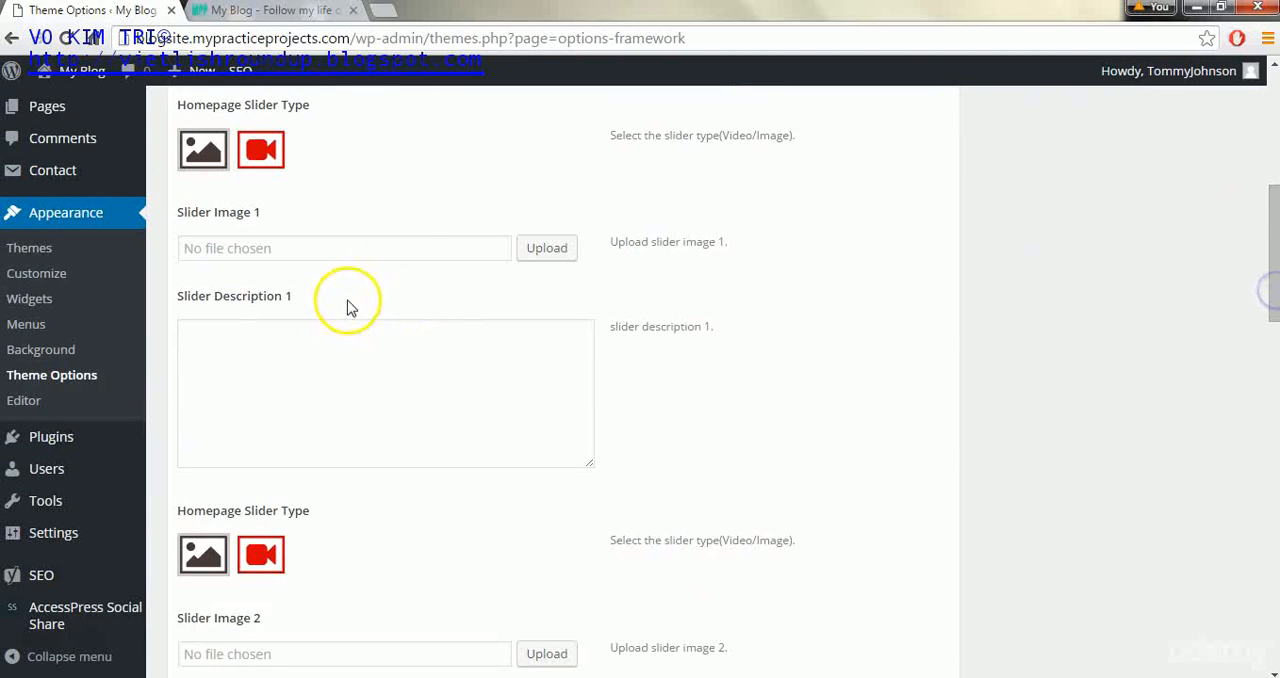
drag(1273, 314, 1268, 248)
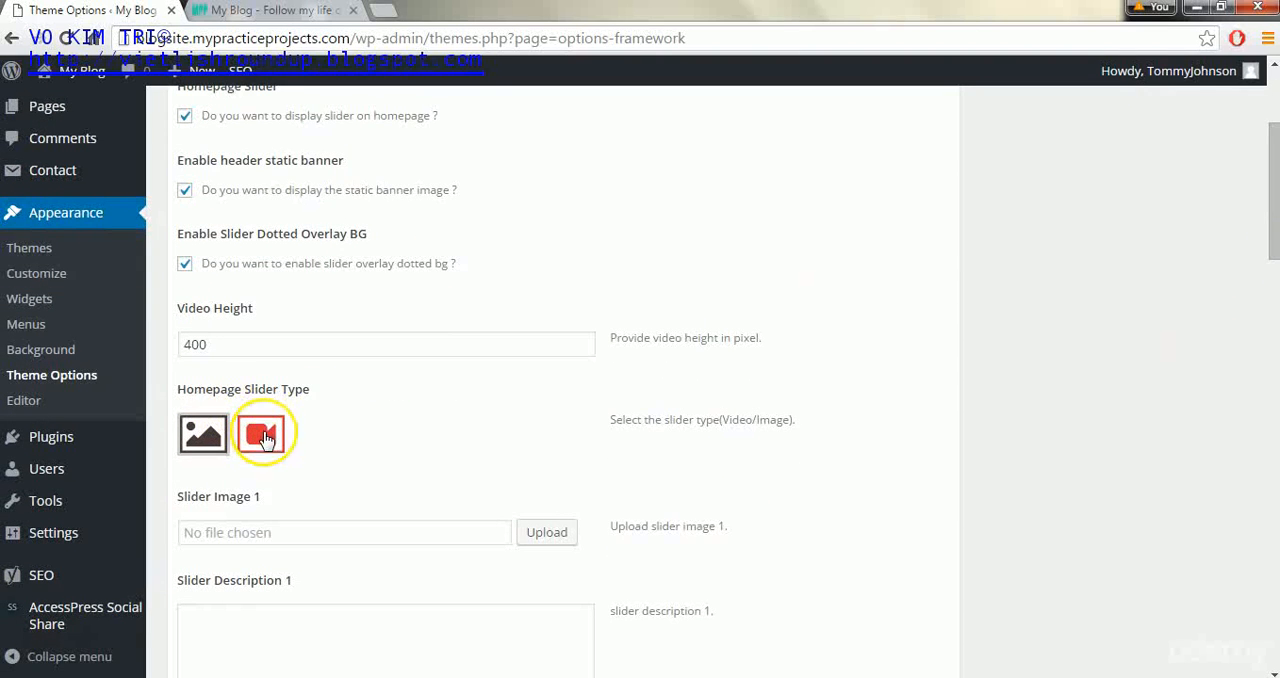
- Switch the first slide's type to video to view its URL field, and switch it back to image
click(265, 438)
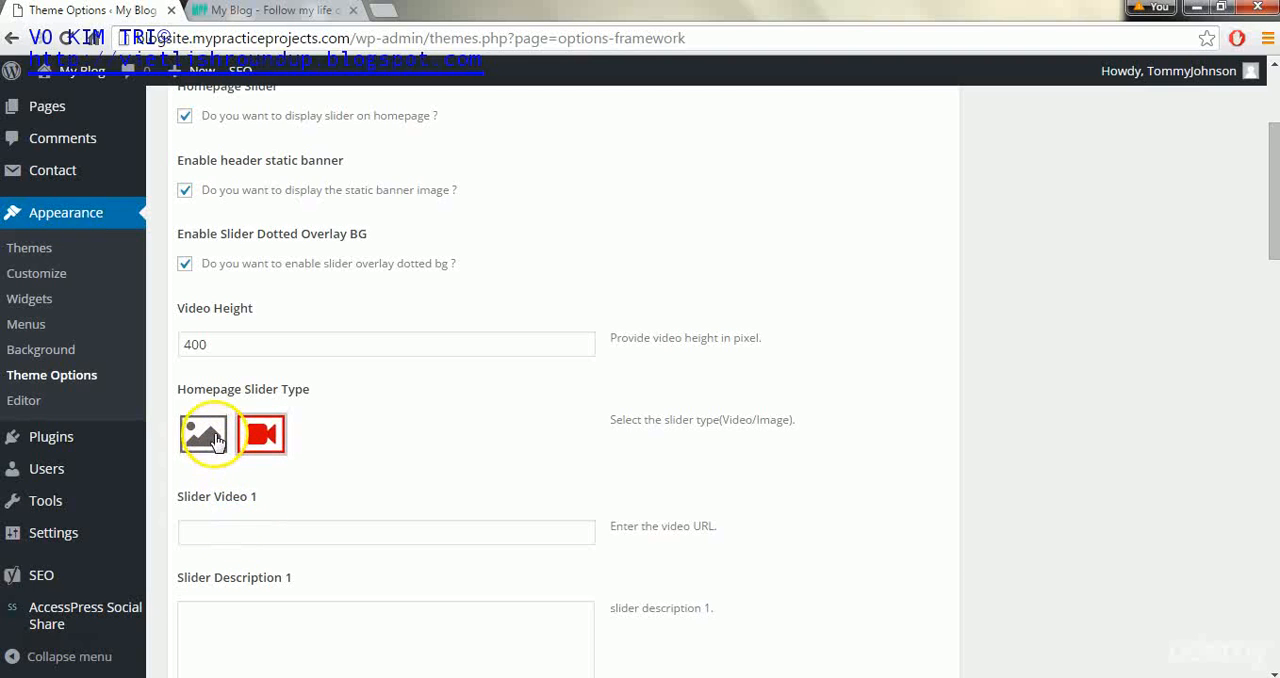
click(208, 436)
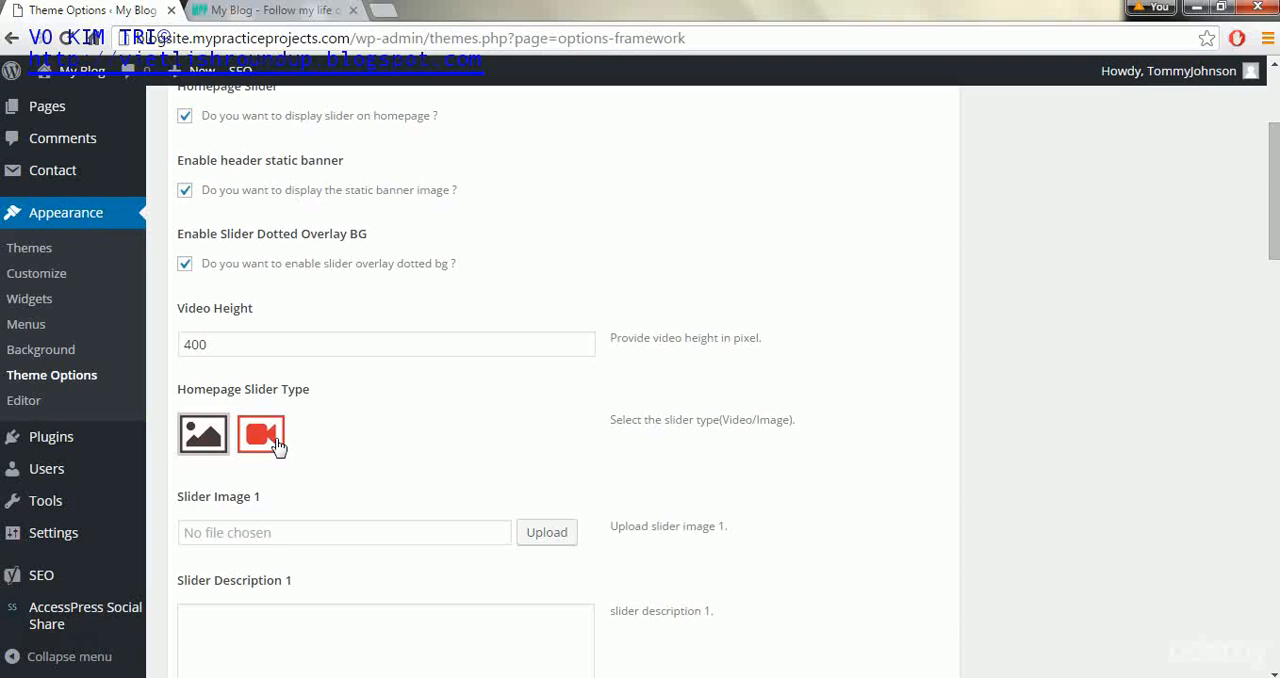
click(195, 442)
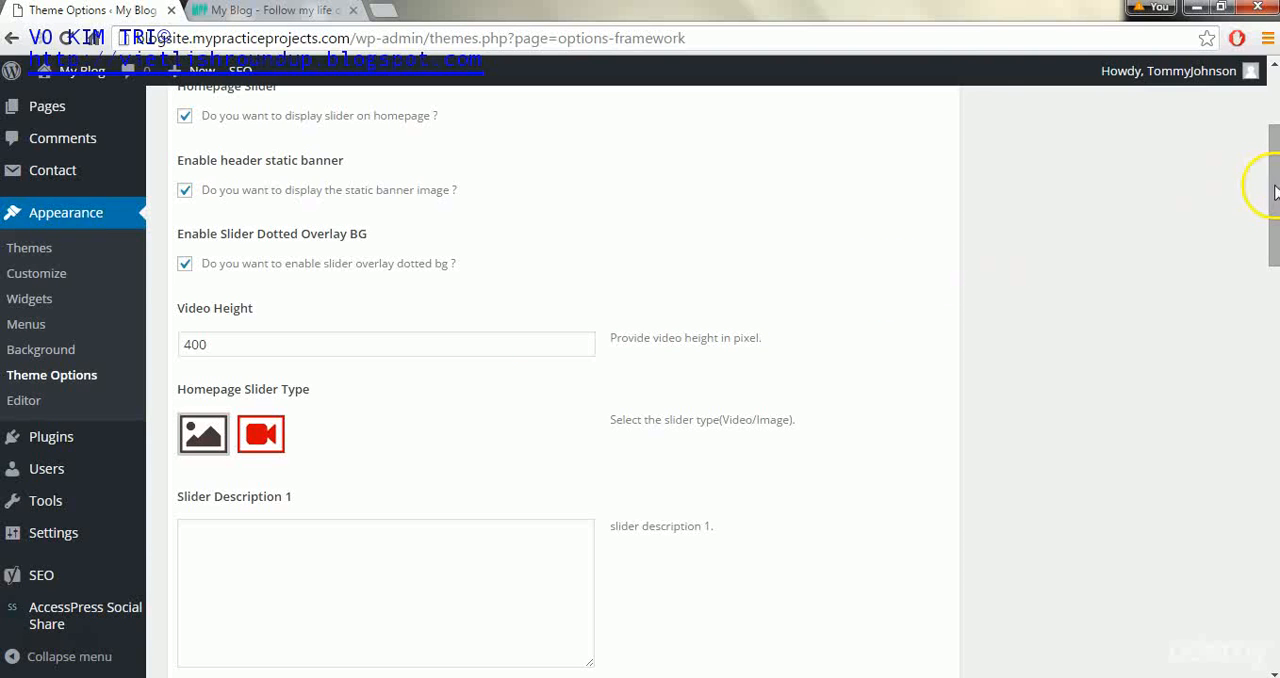
- Disable the dotted overlay background for the home page slider
drag(1271, 188, 1271, 138)
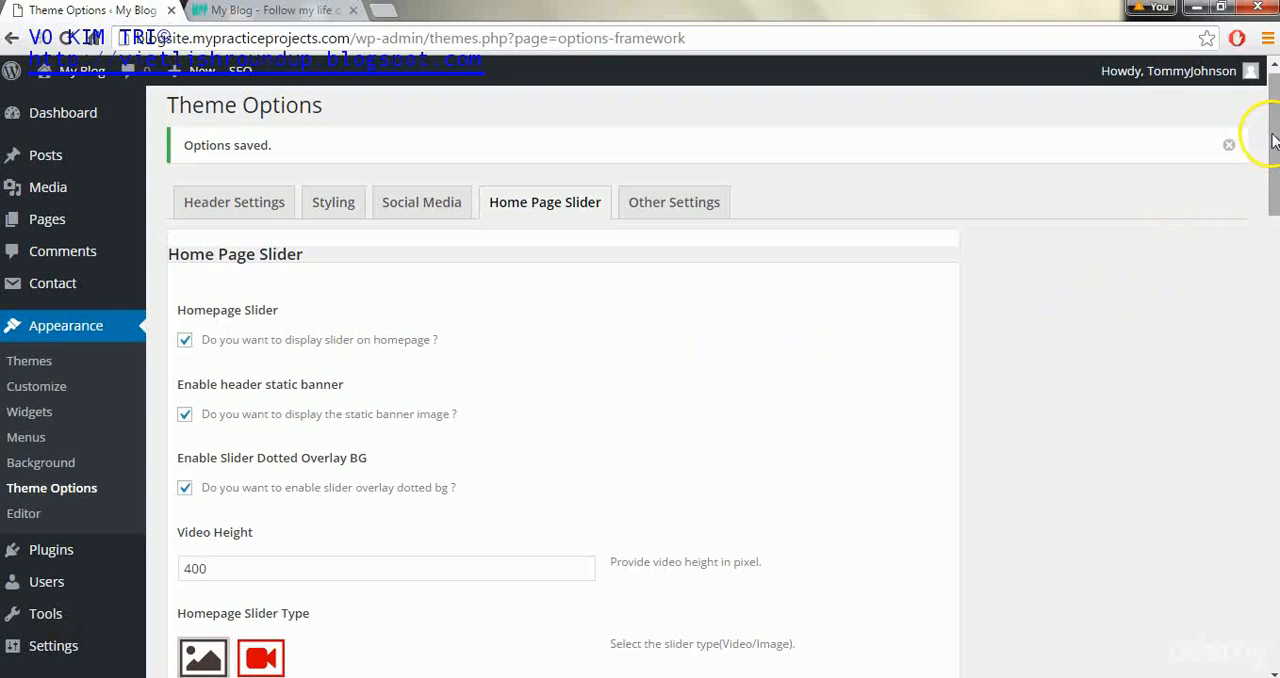
drag(1272, 140, 1273, 195)
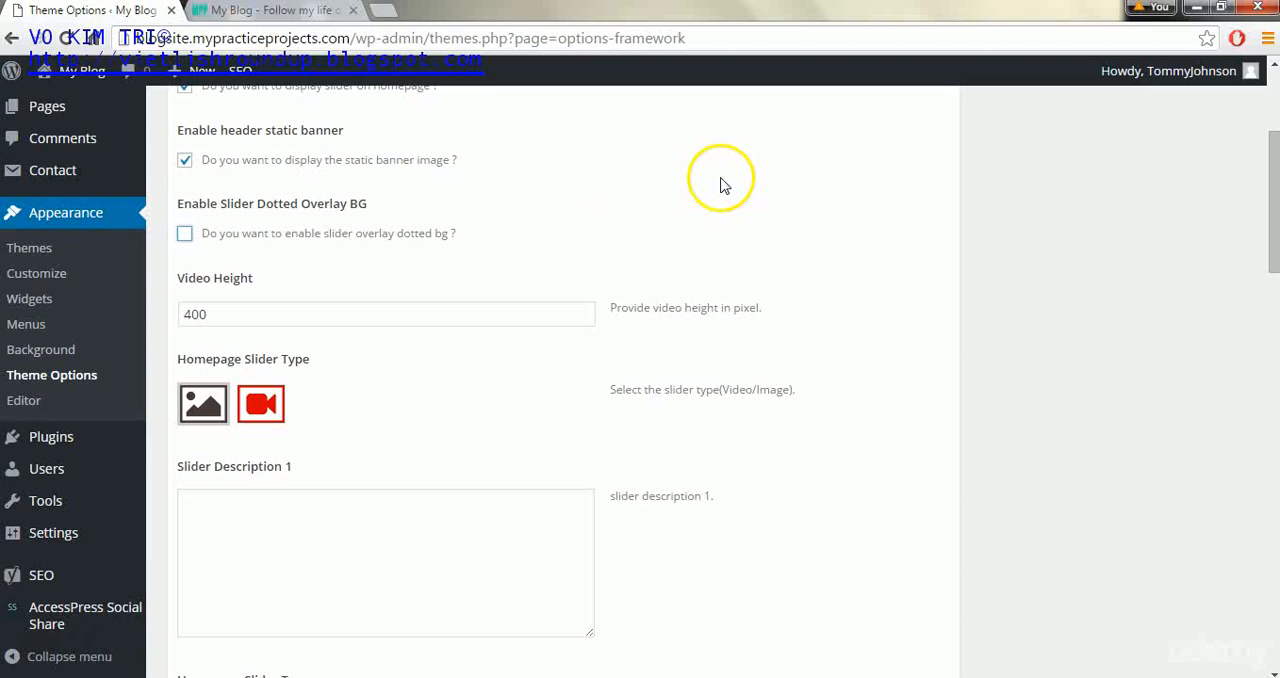
- Choose the image type for the first slide and set forest-931706_1920.jpg from the media library as slider image 1
drag(1268, 216, 1268, 256)
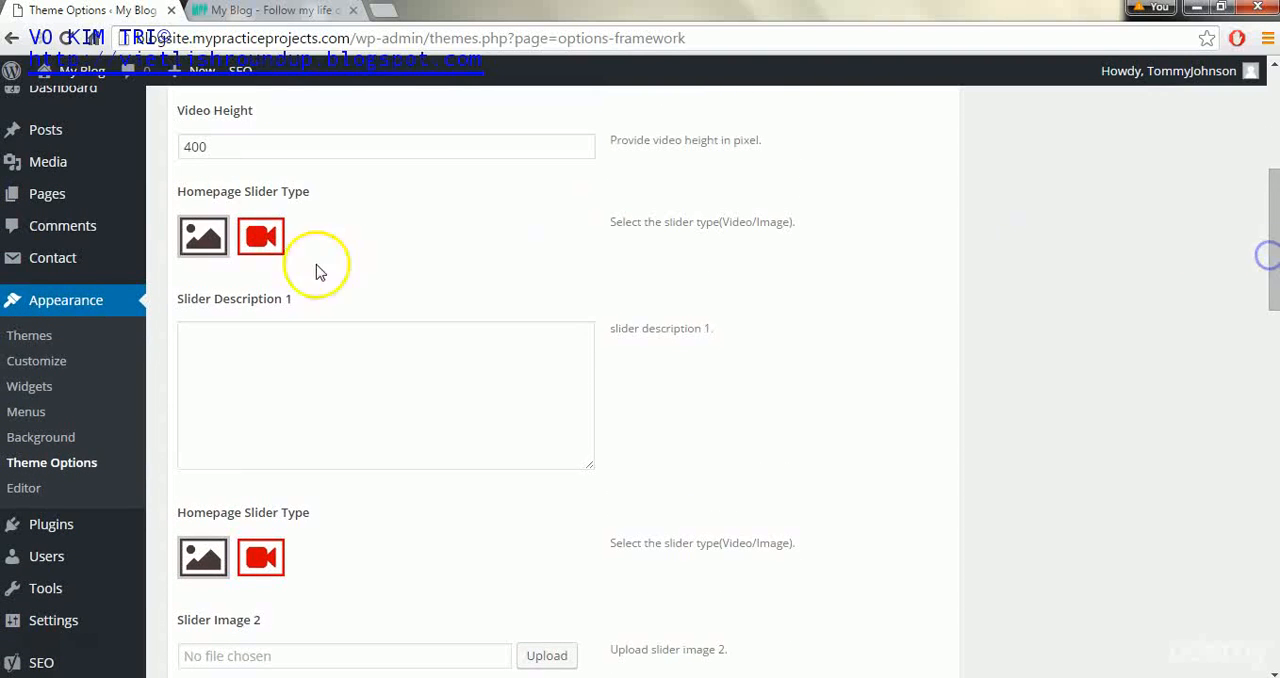
click(206, 240)
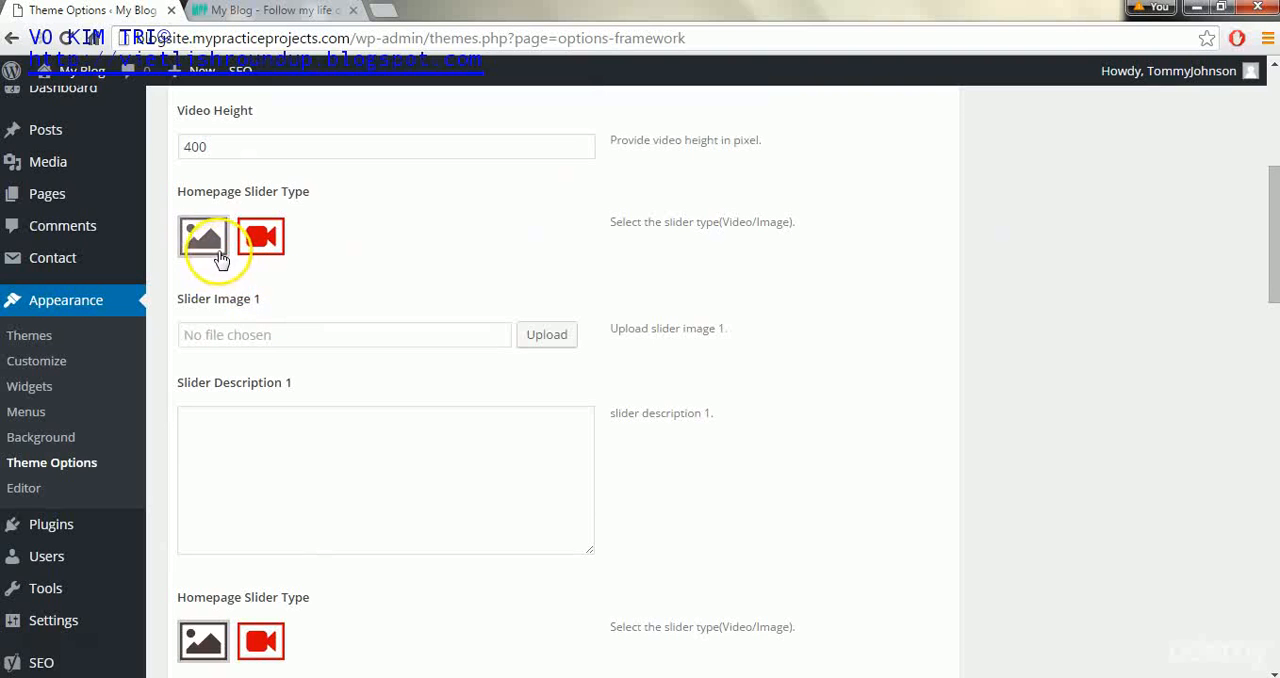
click(555, 333)
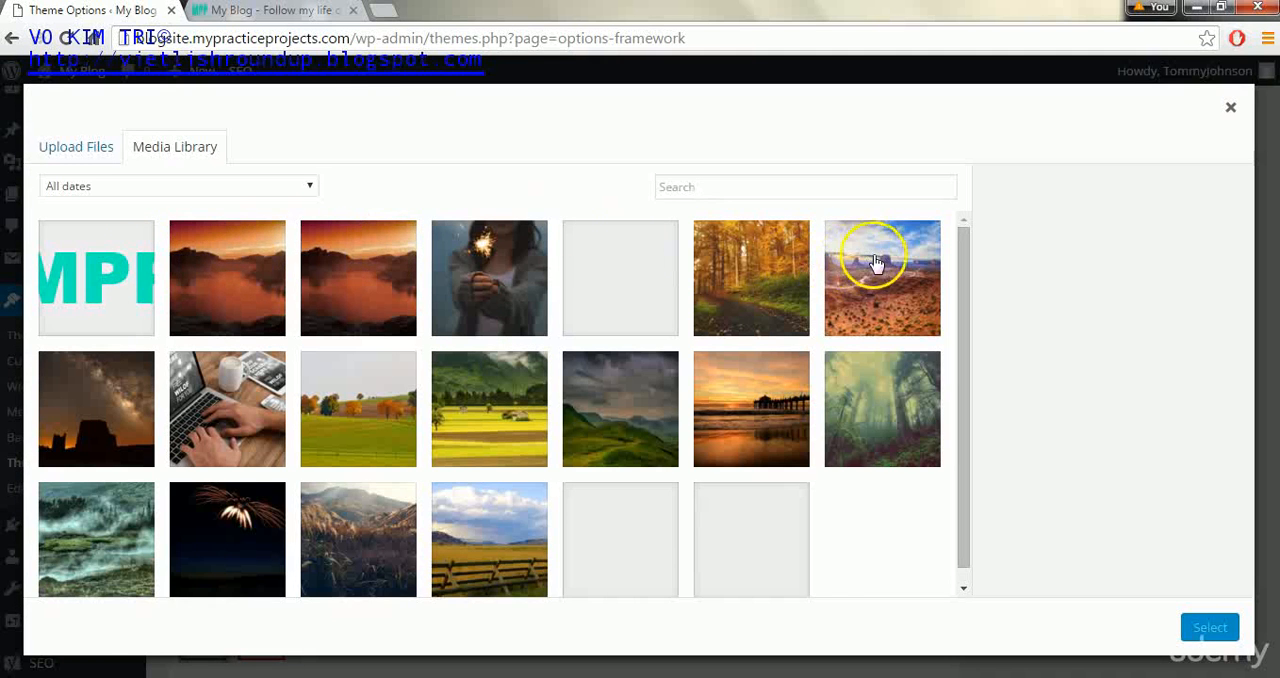
click(880, 380)
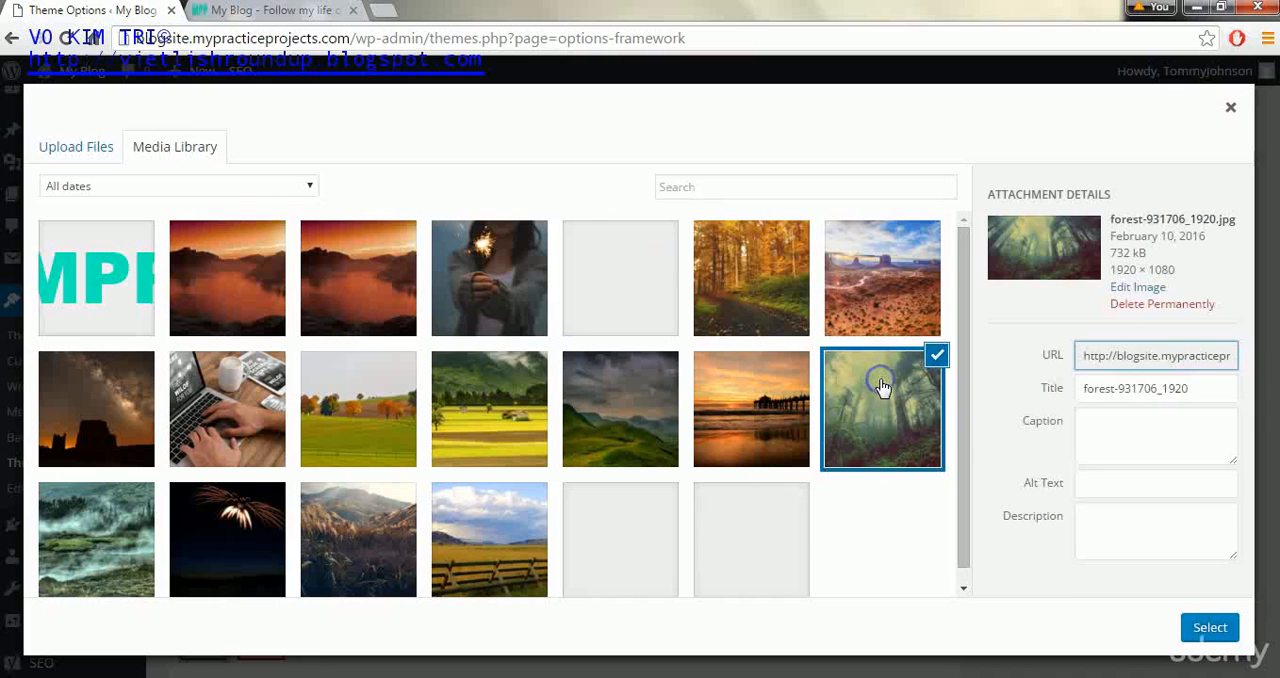
click(1210, 628)
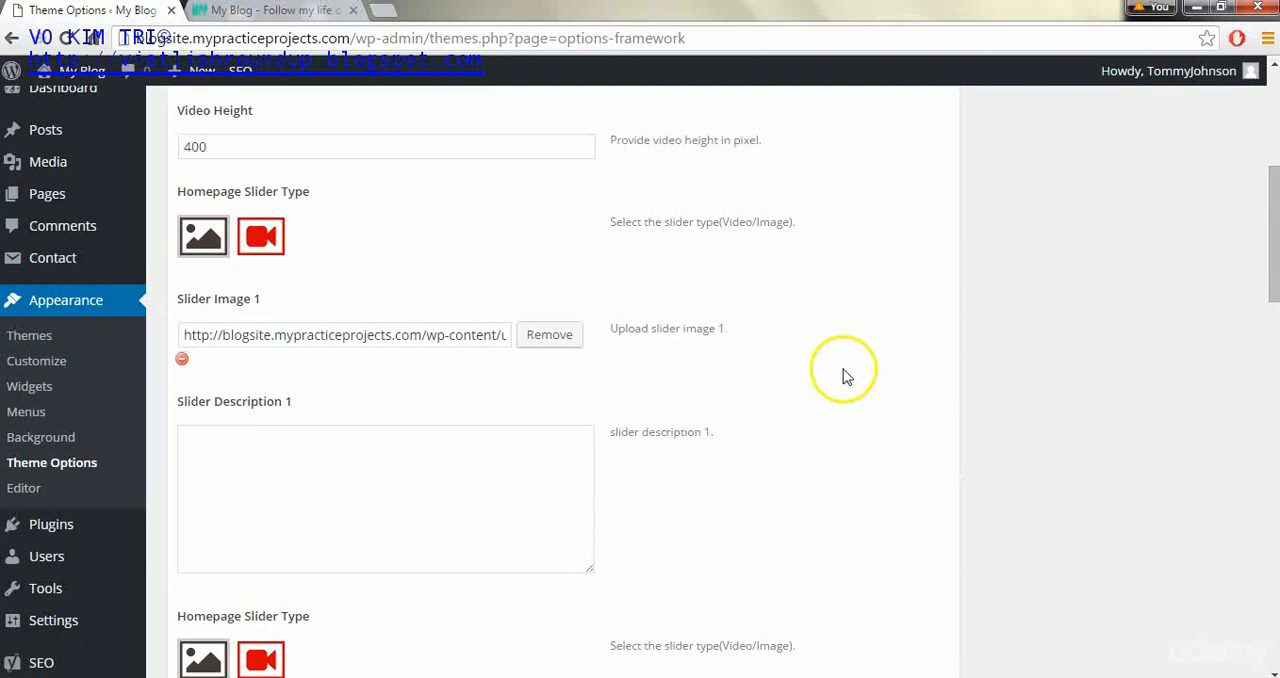
- Set the media library photo of tall dry grass in front of mountains as slider image 2
drag(1272, 242, 1268, 357)
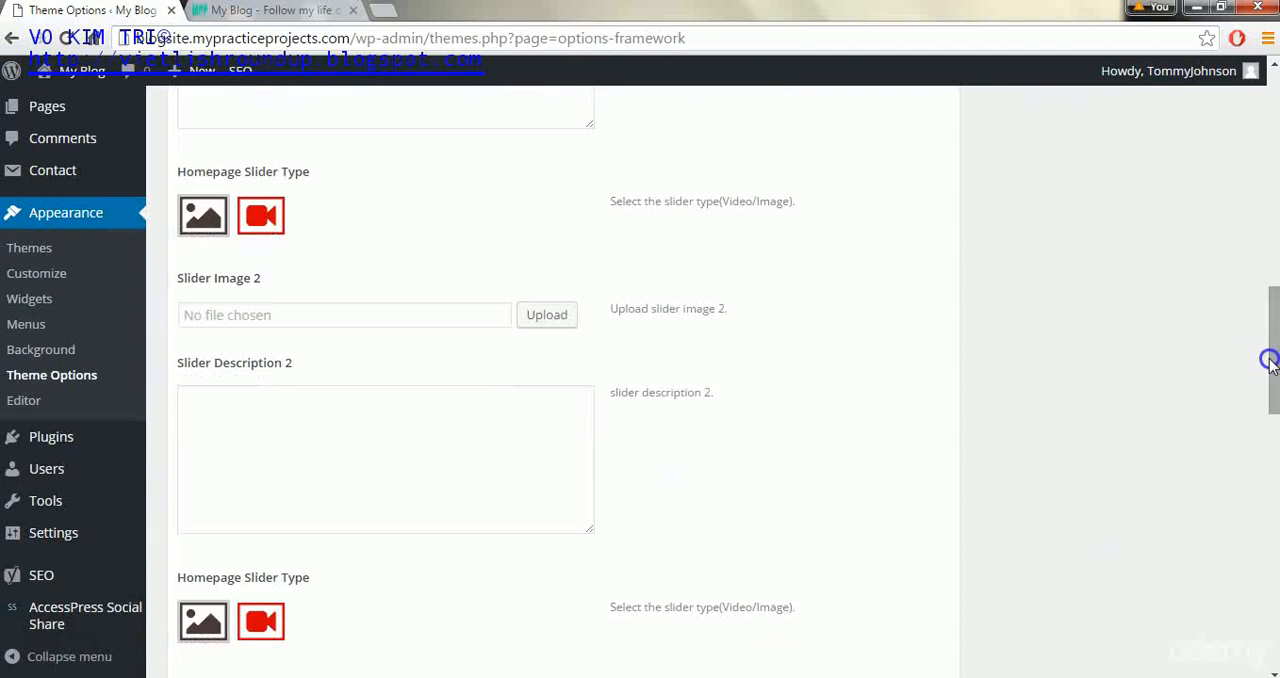
click(565, 318)
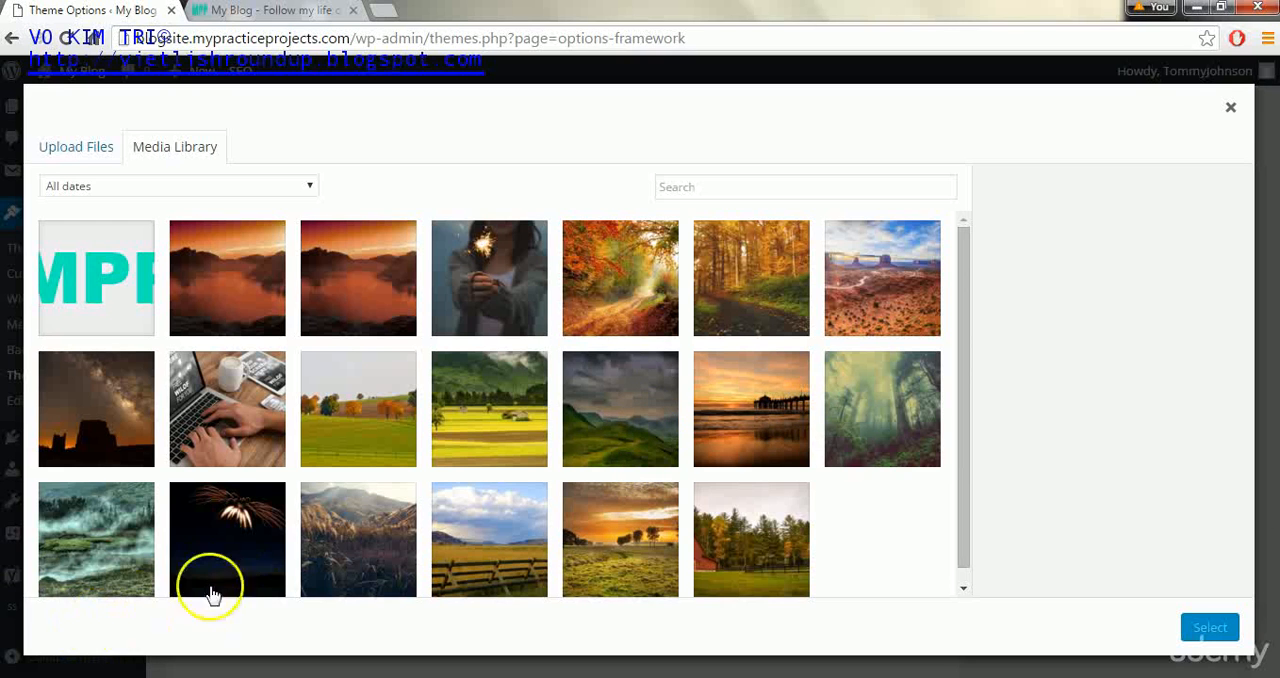
click(357, 543)
click(1192, 627)
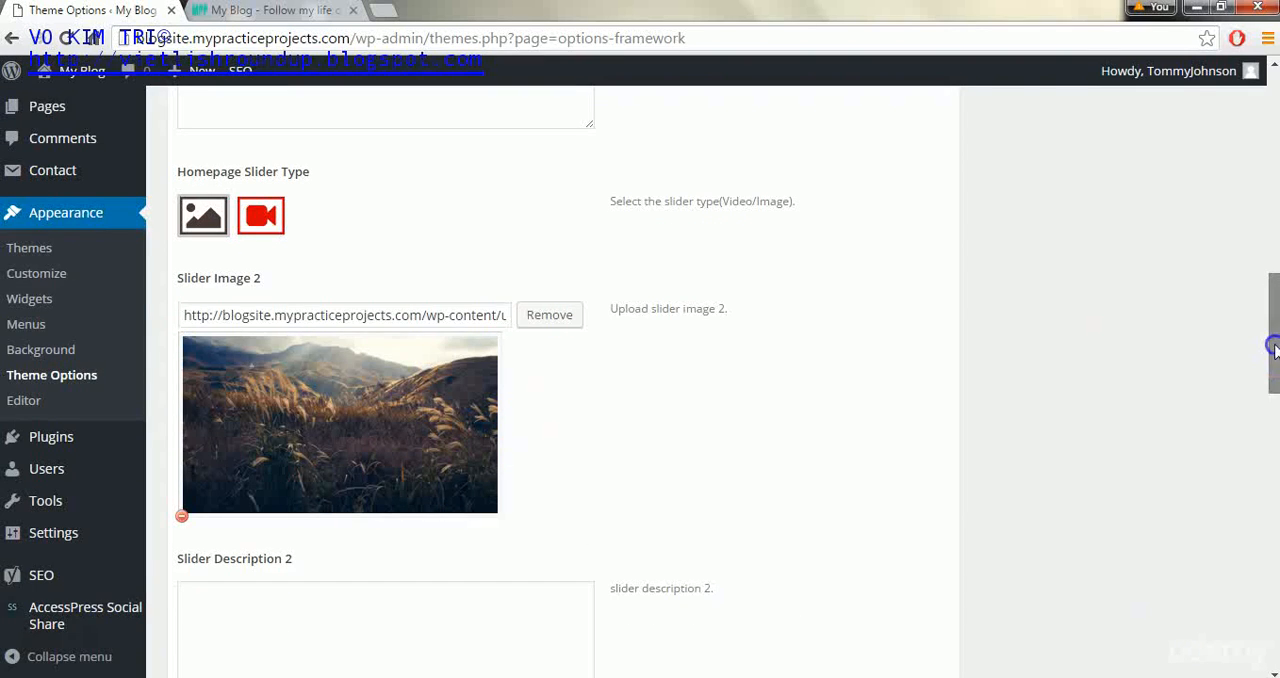
- Set the media library photo of the misty green landscape as slider image 3
drag(1273, 348, 1271, 435)
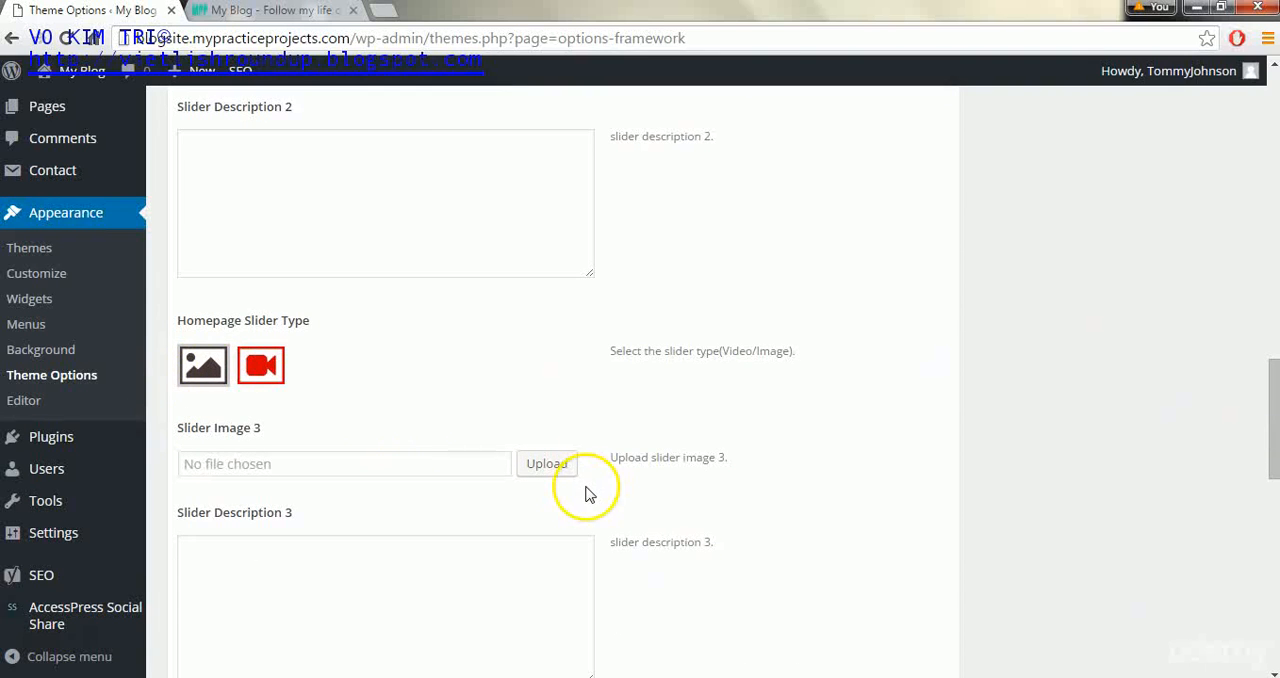
click(550, 466)
click(85, 528)
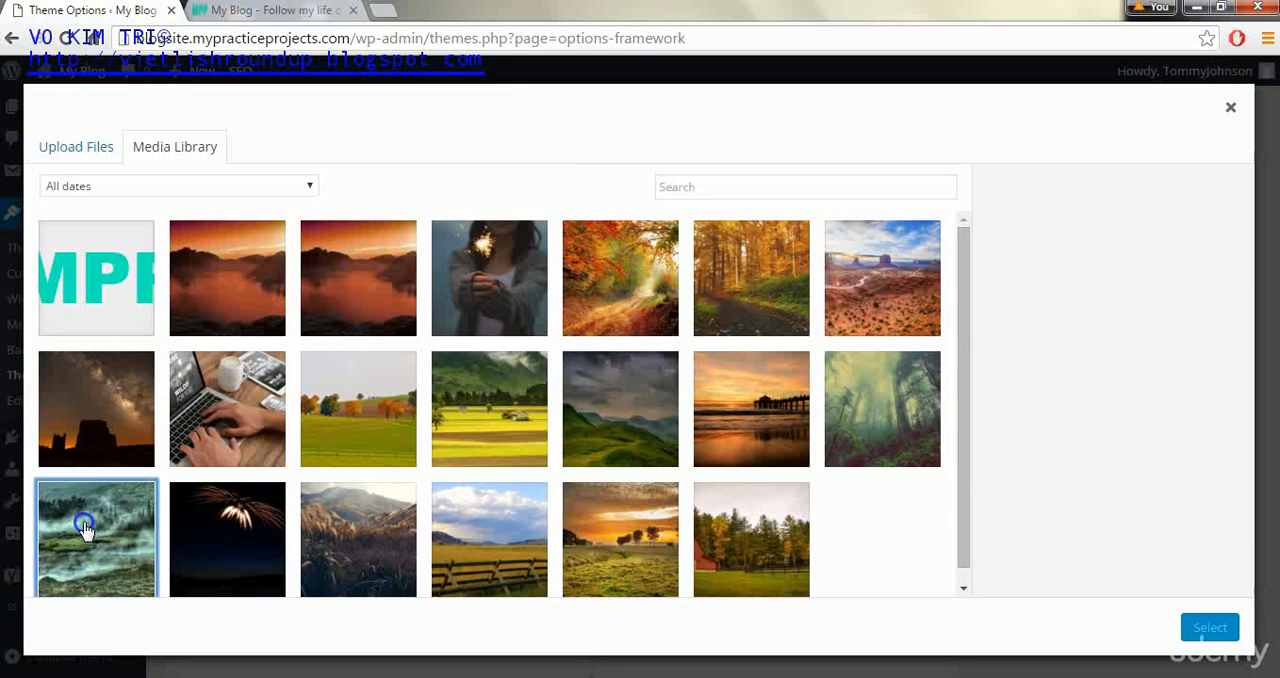
click(1210, 627)
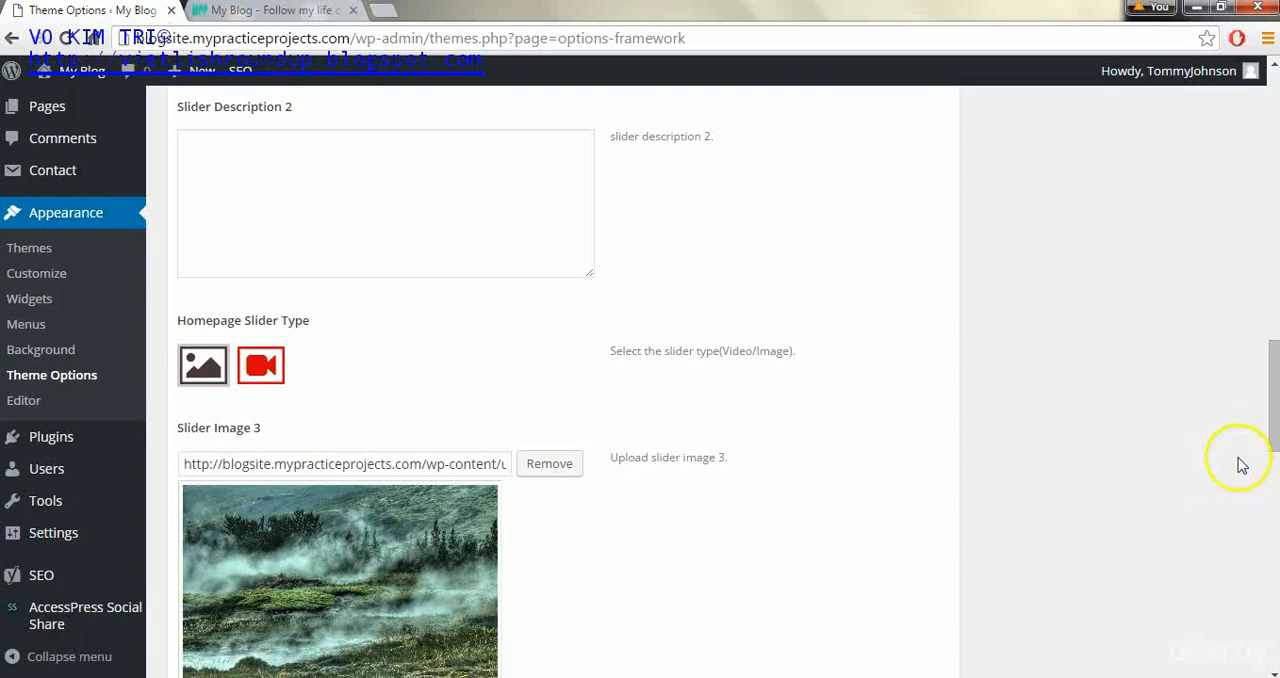
- Set the media library photo of the red desert with rock buttes under a blue sky as slider image 4
drag(1266, 420, 1274, 528)
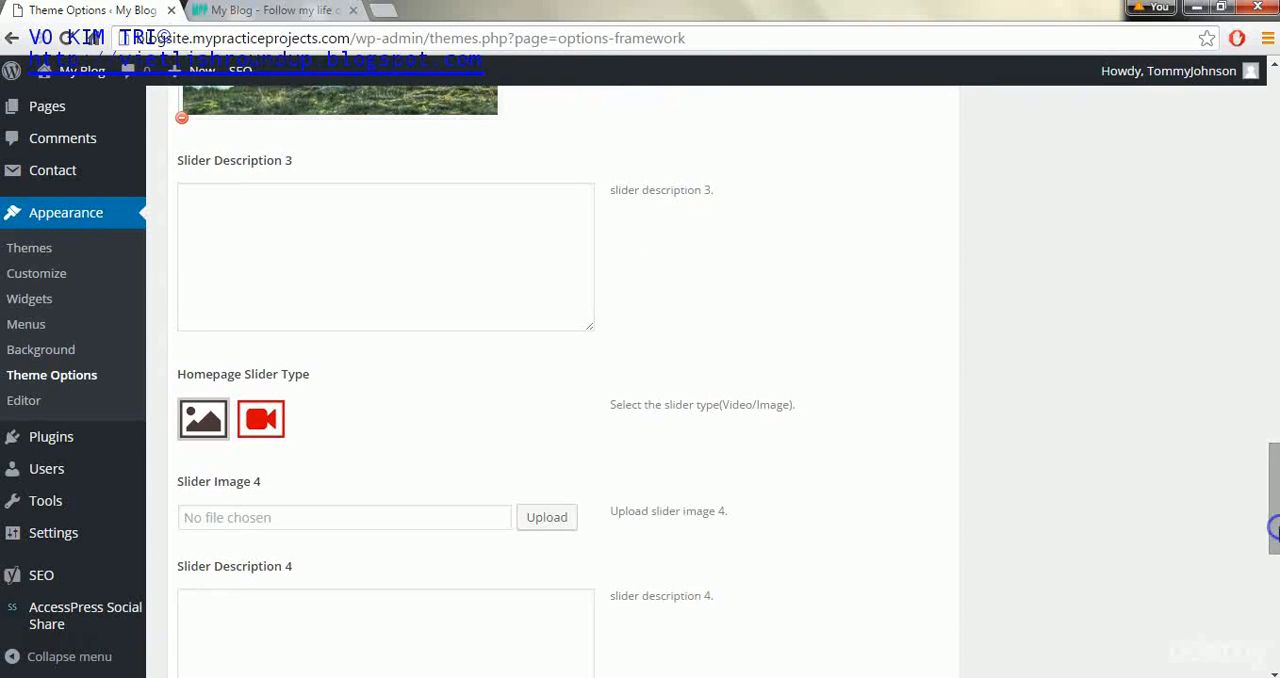
click(560, 517)
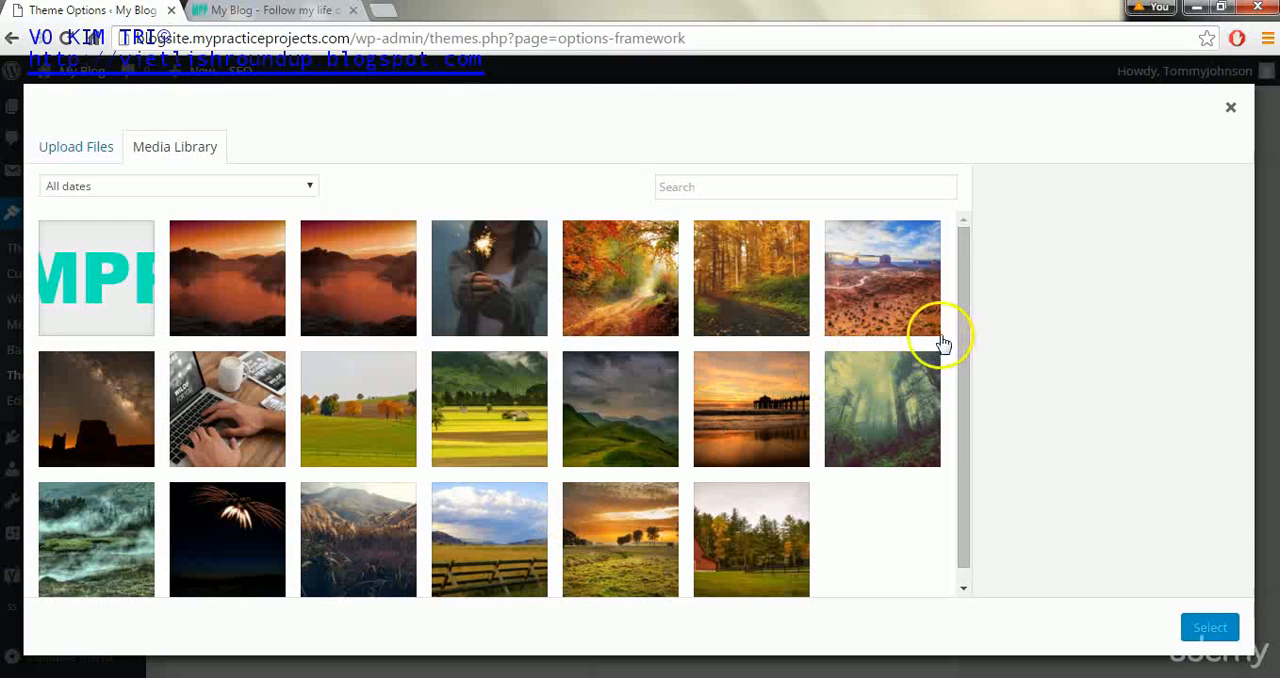
click(903, 310)
click(1210, 627)
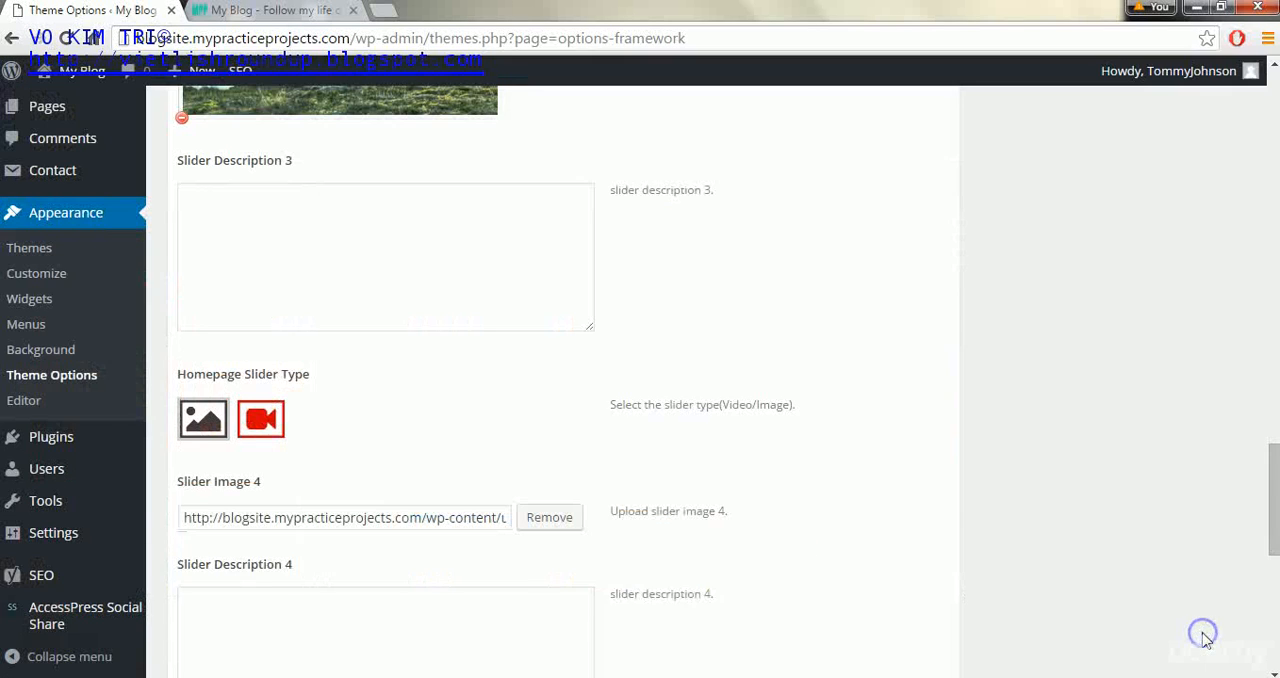
- Save the theme options and check the slider images on the reloaded blog home page
drag(1266, 514, 1272, 628)
click(879, 612)
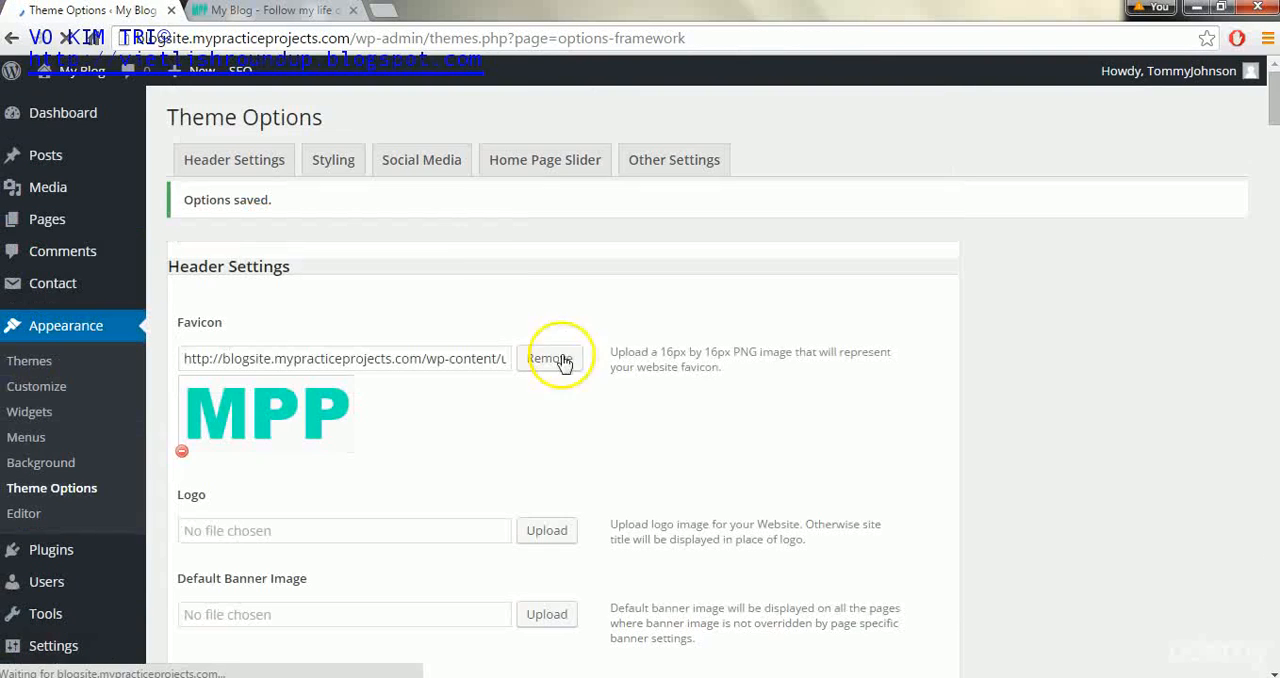
click(290, 10)
click(68, 38)
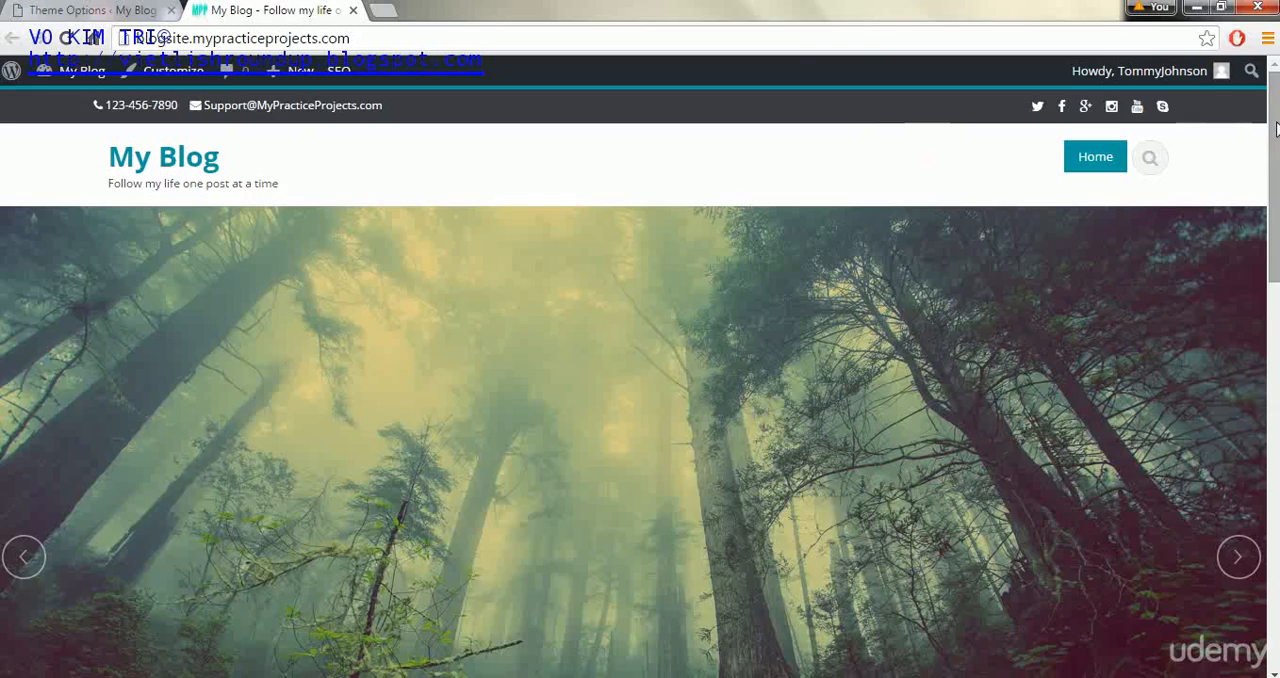
scroll(1274, 133, down, 1)
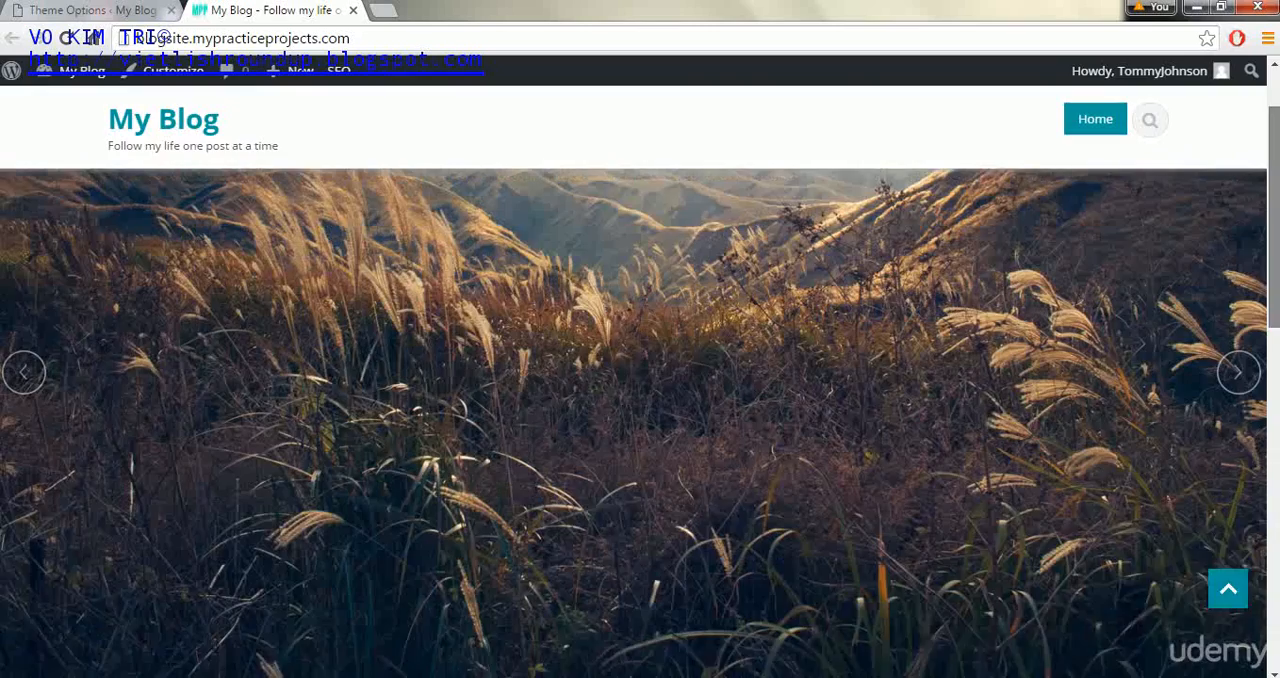
scroll(1274, 140, up, 1)
scroll(1274, 140, down, 1)
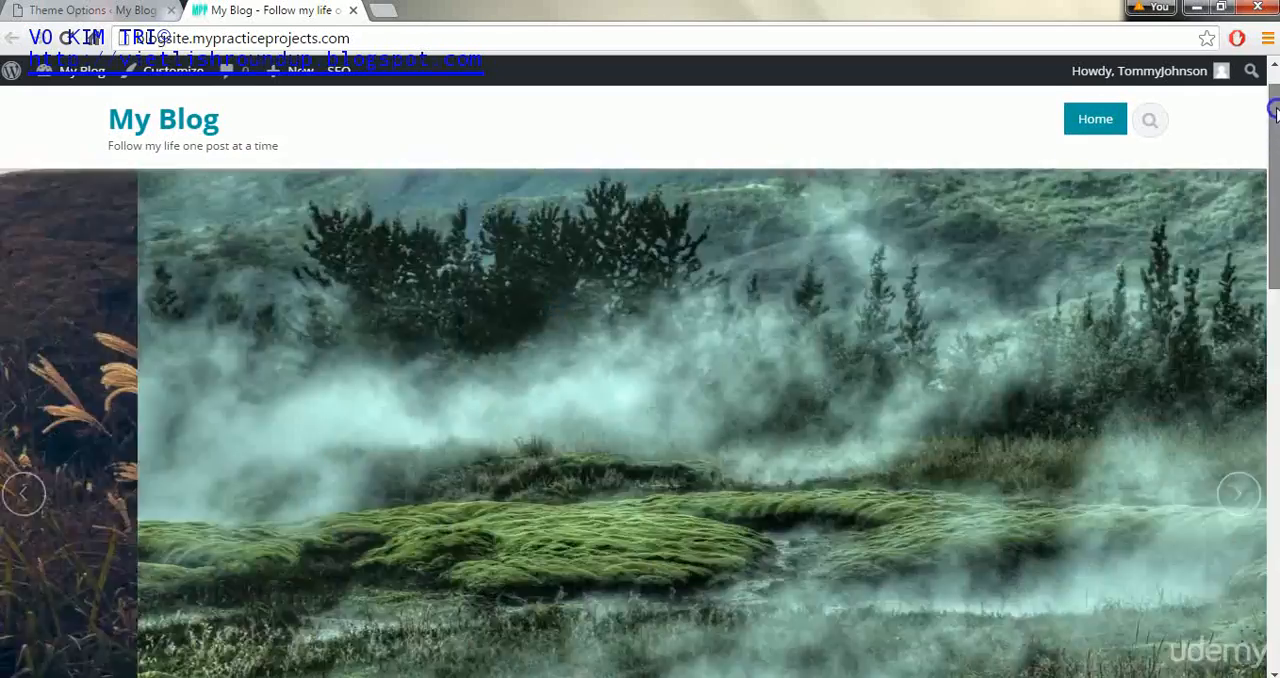
scroll(1276, 140, up, 1)
drag(1276, 95, 1276, 155)
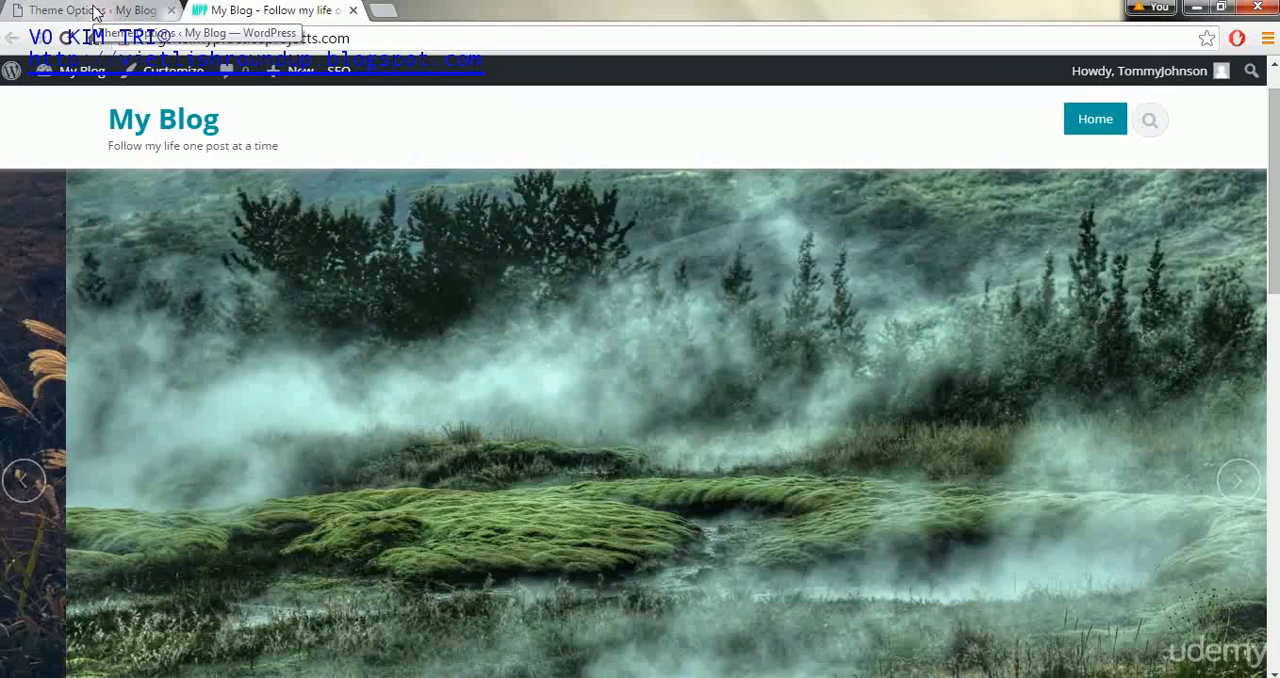
- Enable the dotted overlay background for the home page slider and save the theme options
click(93, 10)
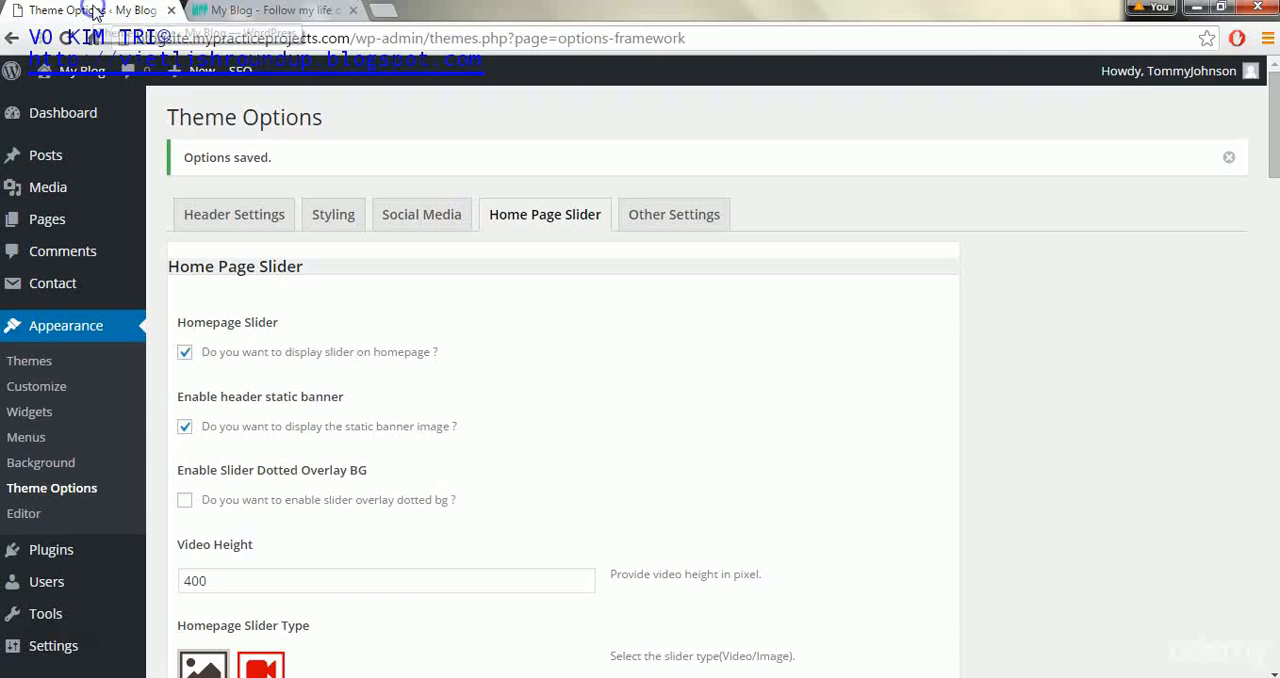
mouse_move(1262, 72)
drag(1270, 116, 1268, 160)
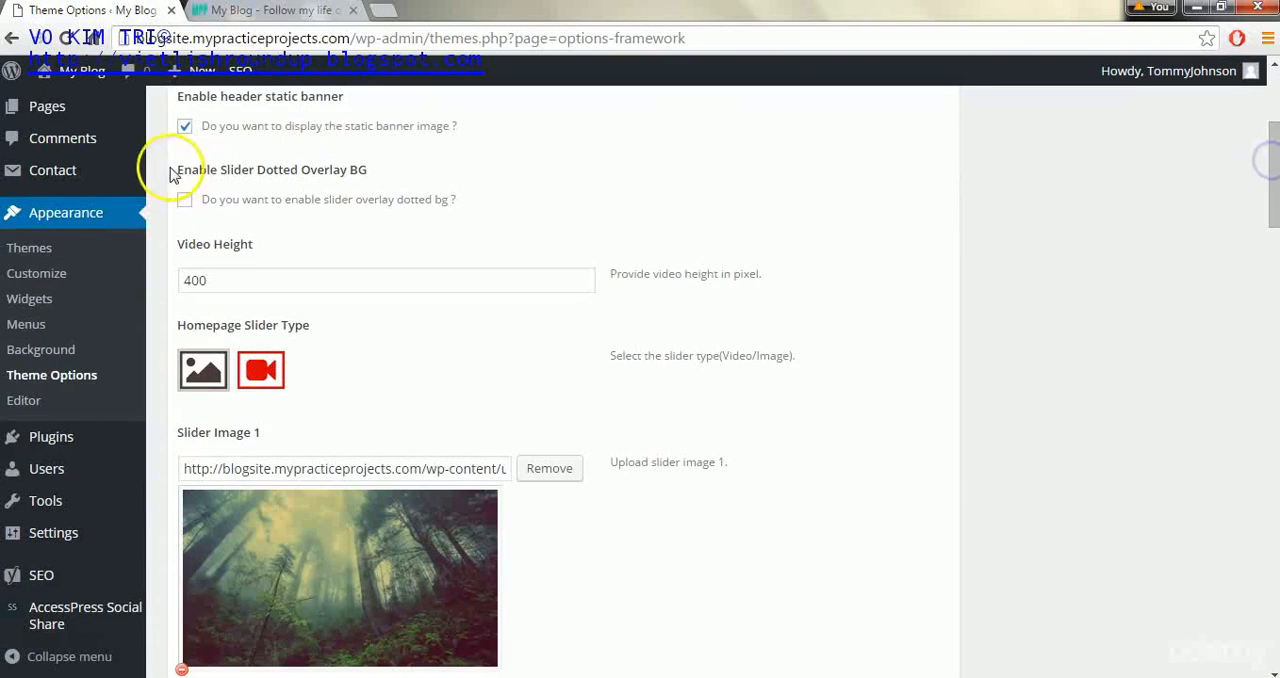
click(184, 201)
drag(1273, 183, 1273, 620)
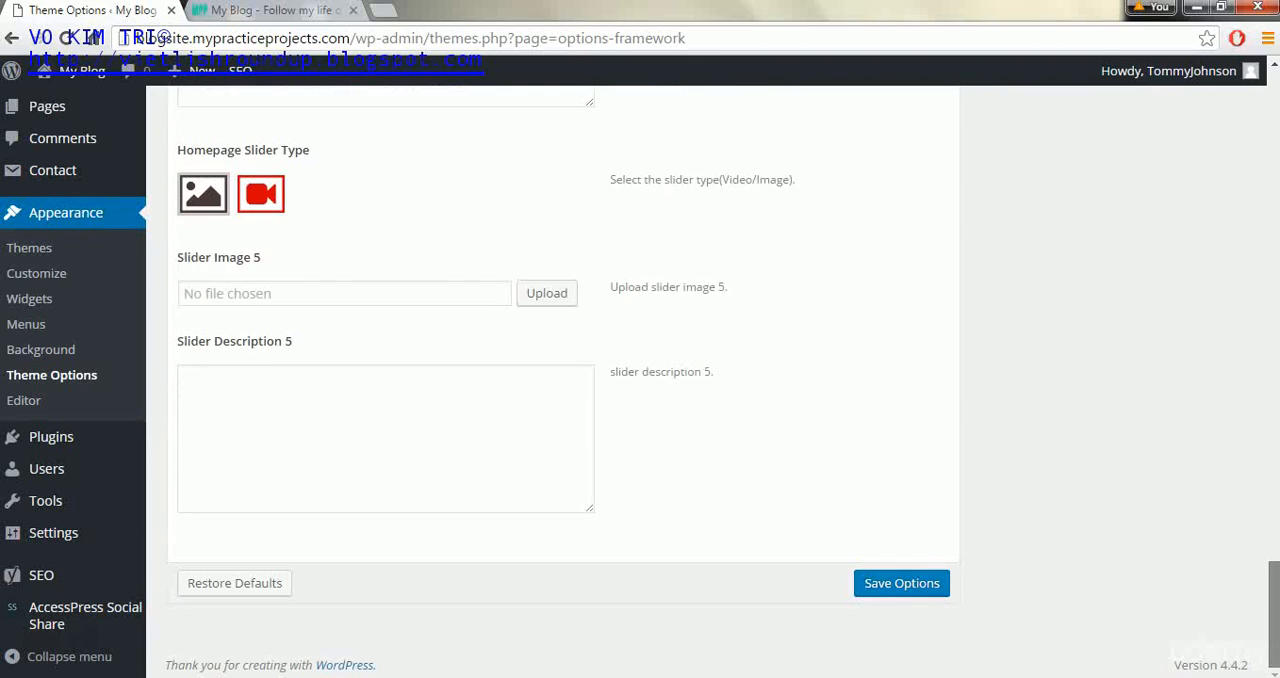
click(892, 590)
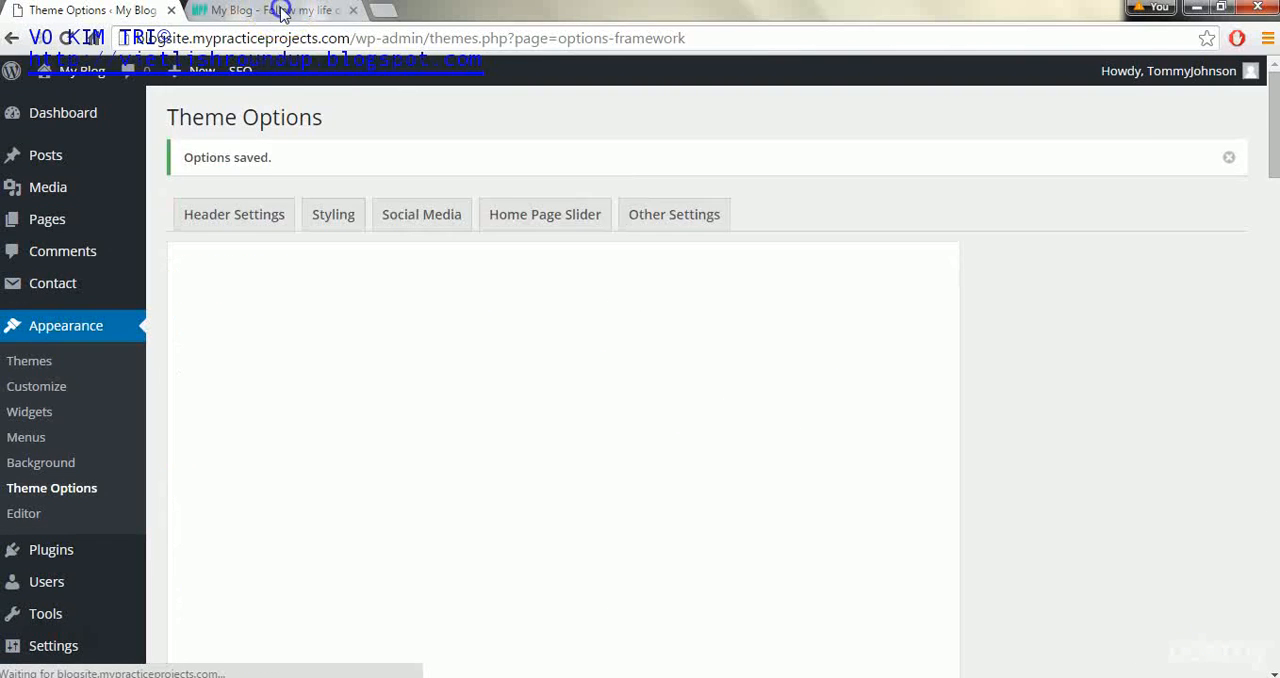
- Reload the blog home page and advance the slider to examine the dotted overlay on the slides
click(280, 11)
click(67, 38)
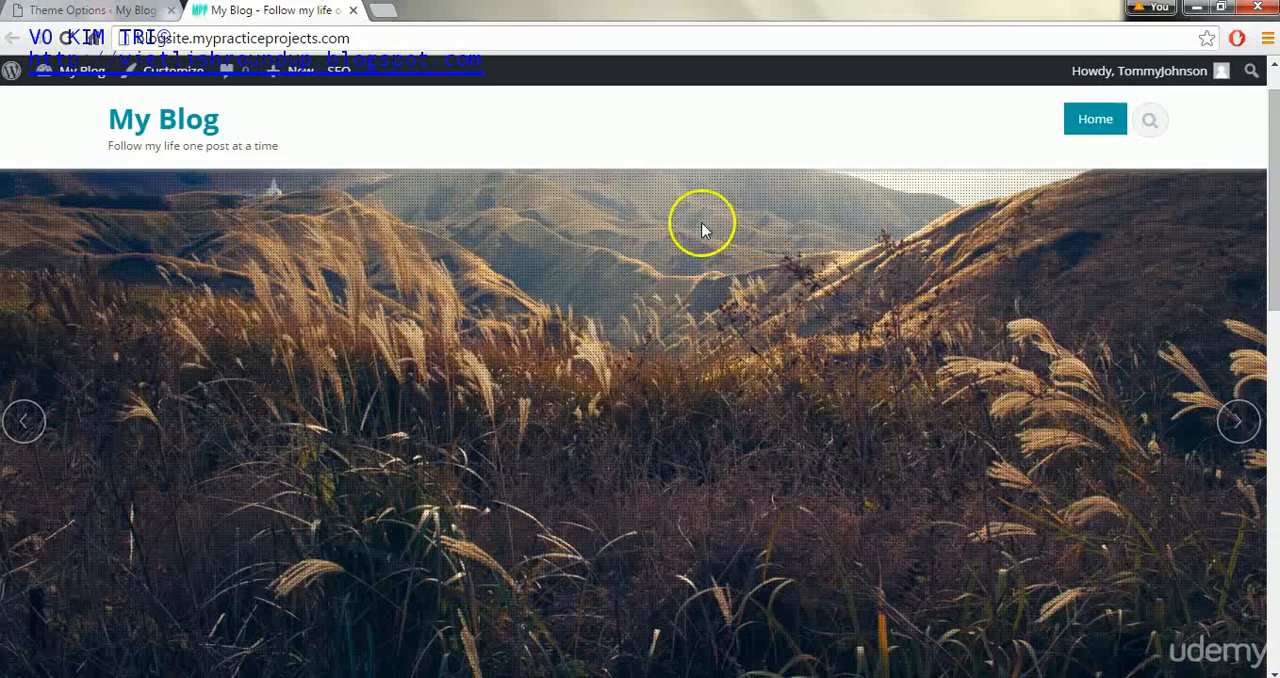
click(1240, 423)
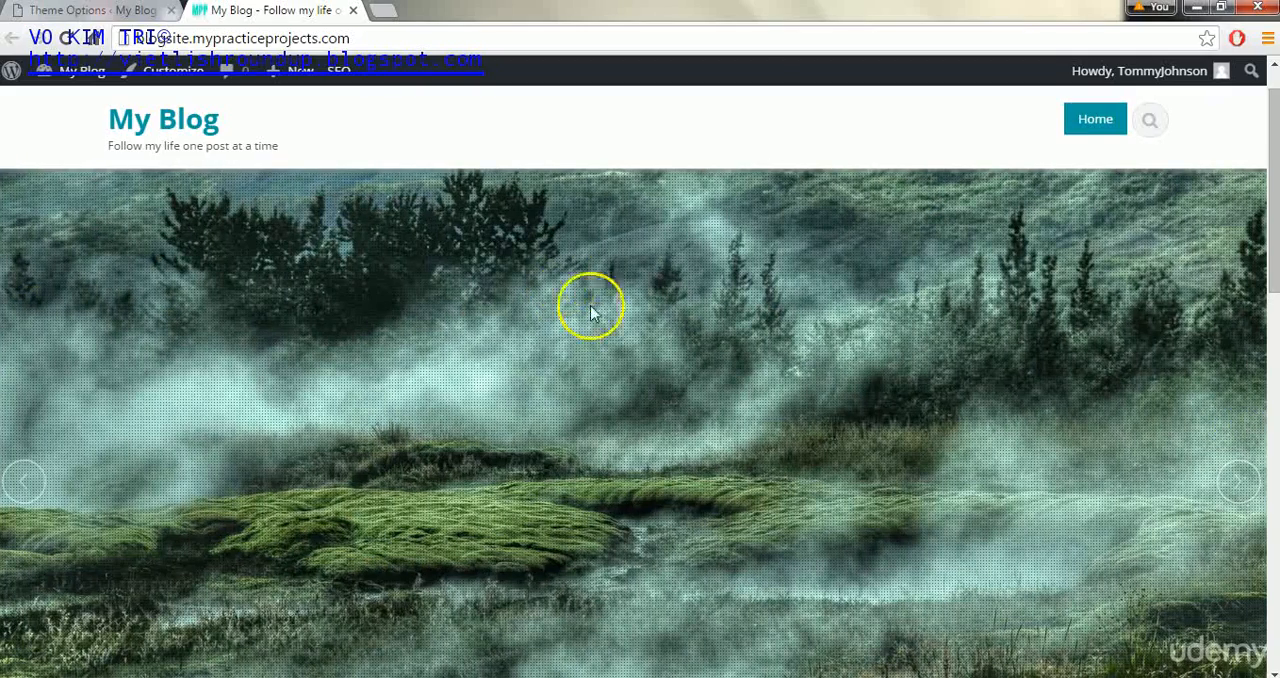
- Remove slider images 2, 3 and 4 from the home page slider and save the theme options
click(52, 10)
drag(1275, 160, 1275, 340)
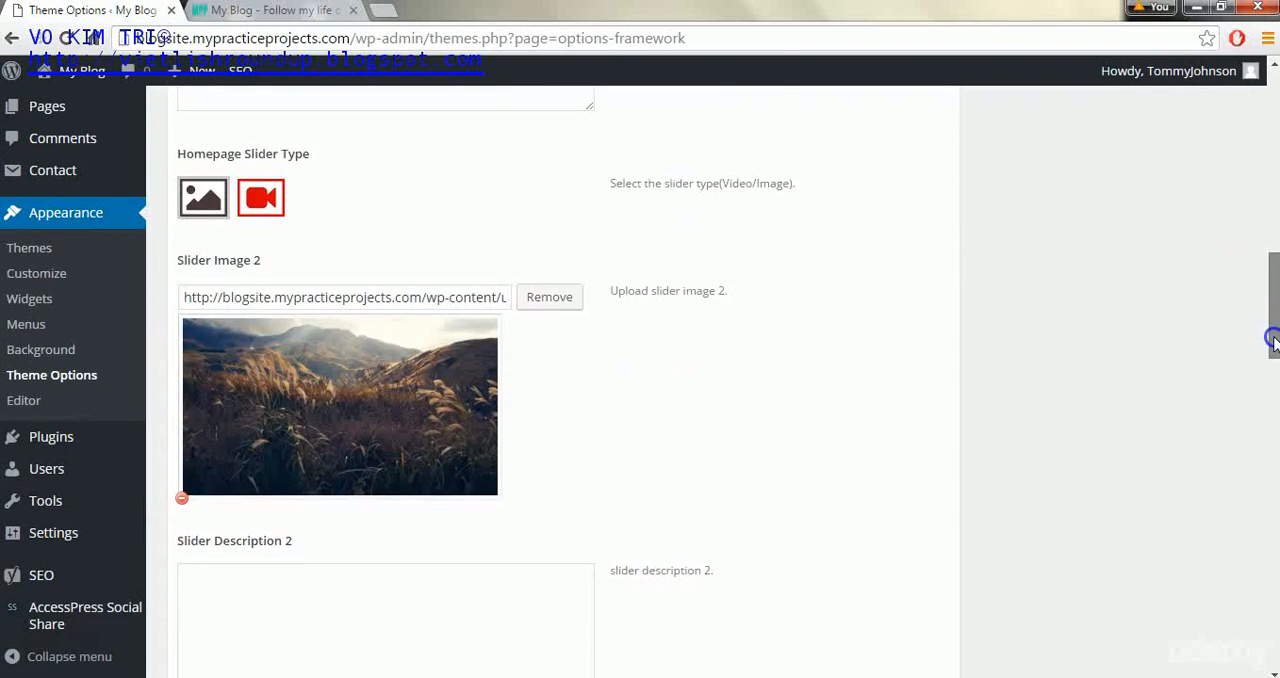
click(558, 297)
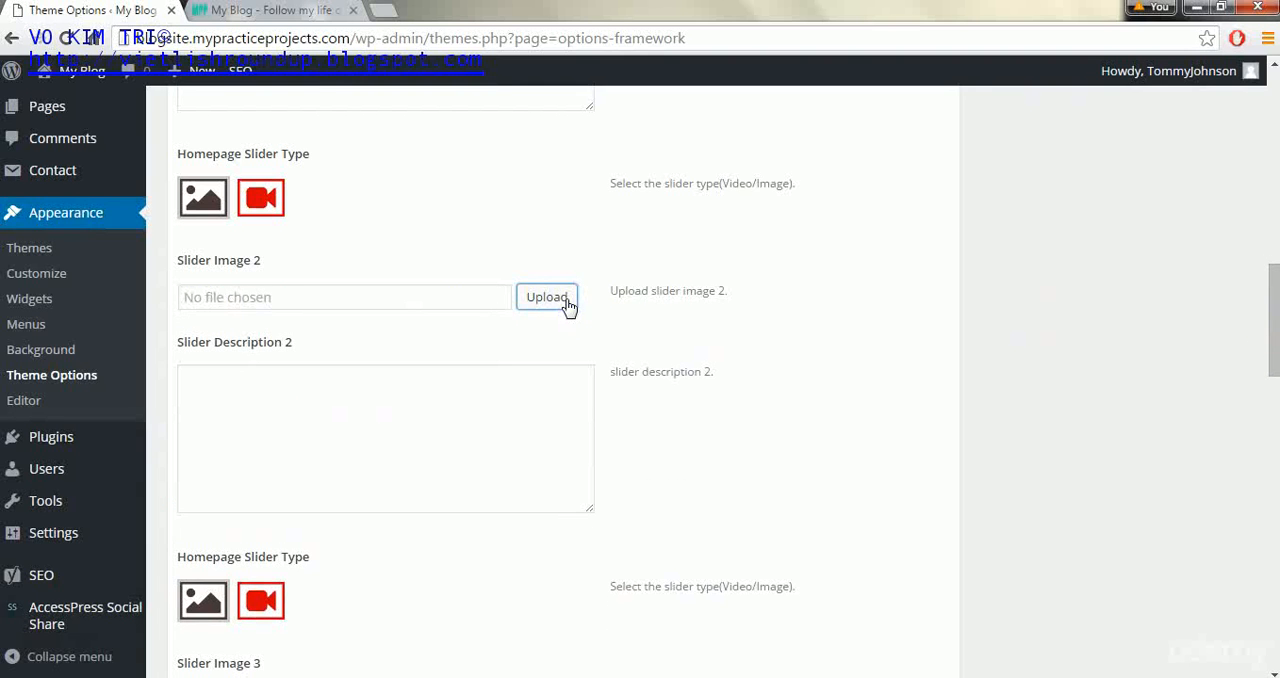
drag(1275, 290, 1271, 349)
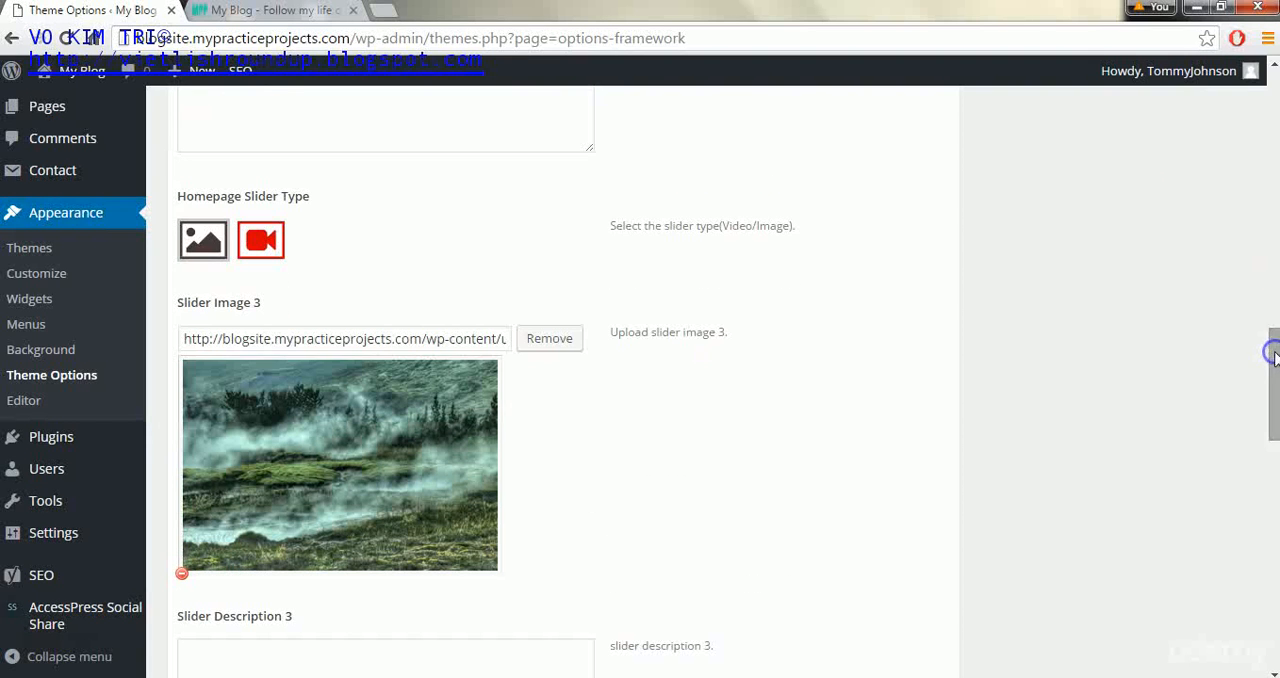
click(550, 340)
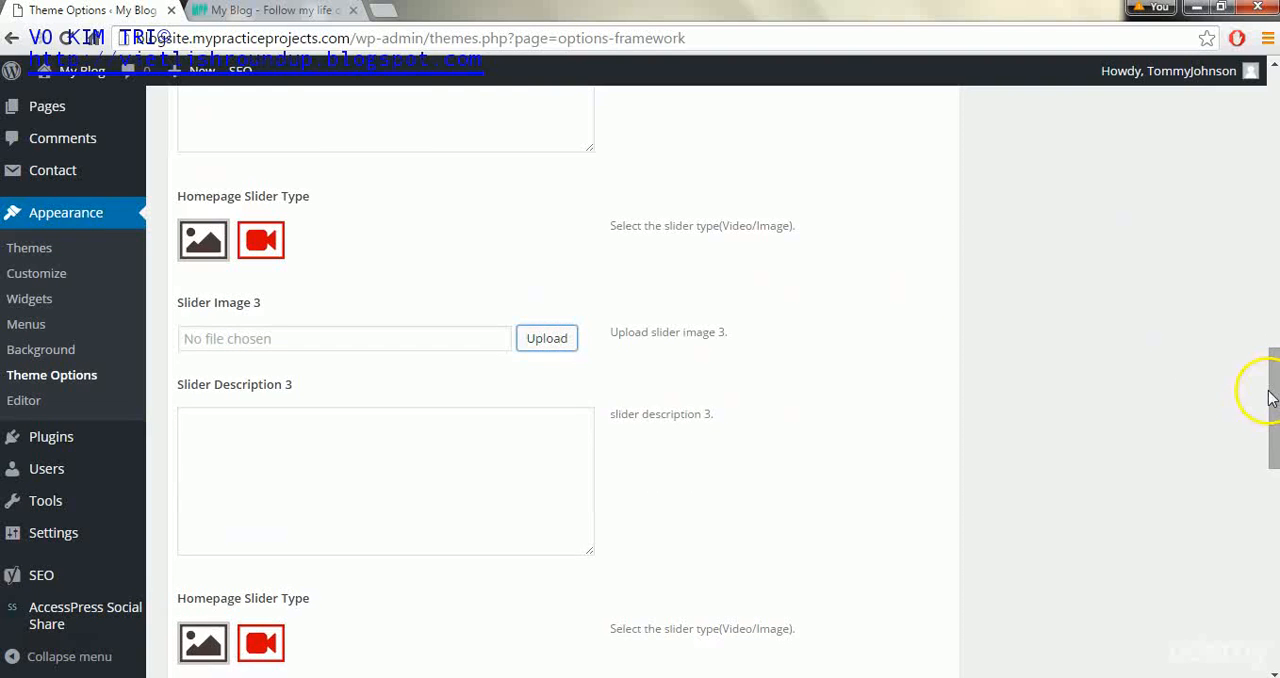
drag(1266, 394, 1270, 620)
click(540, 384)
click(880, 583)
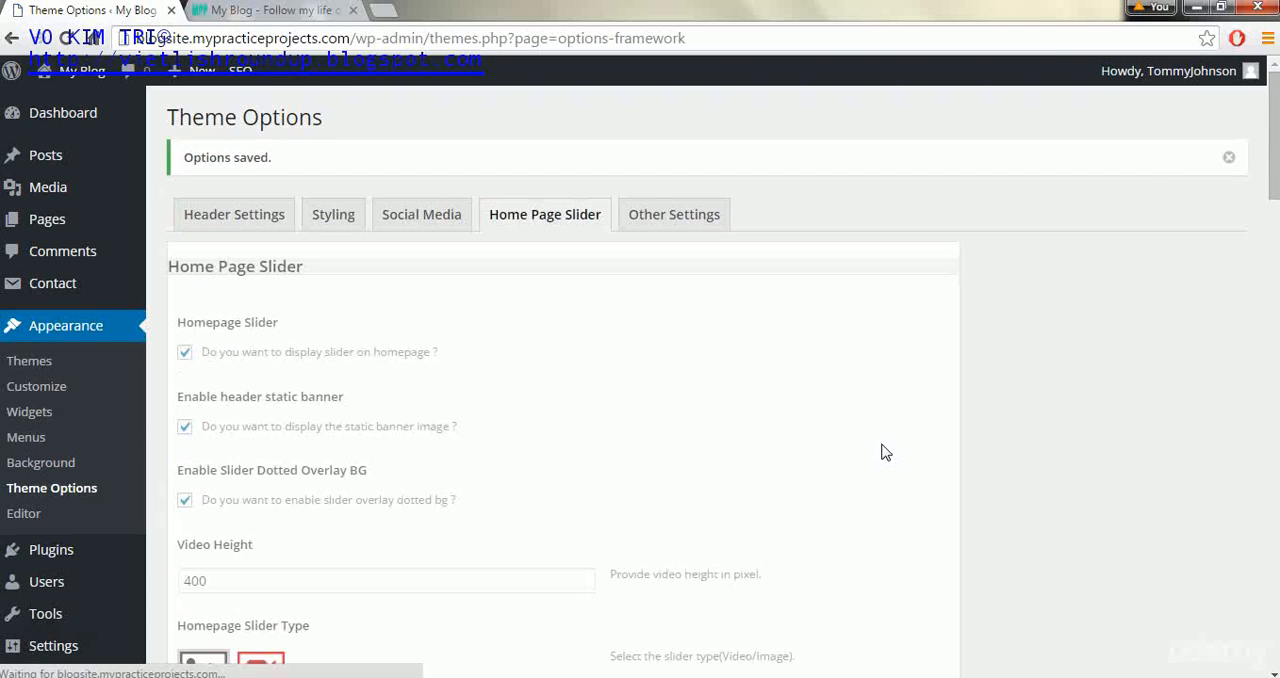
- Enter "text text text example" as slider description 1, save the options, and reload the blog home page to check it
click(1276, 152)
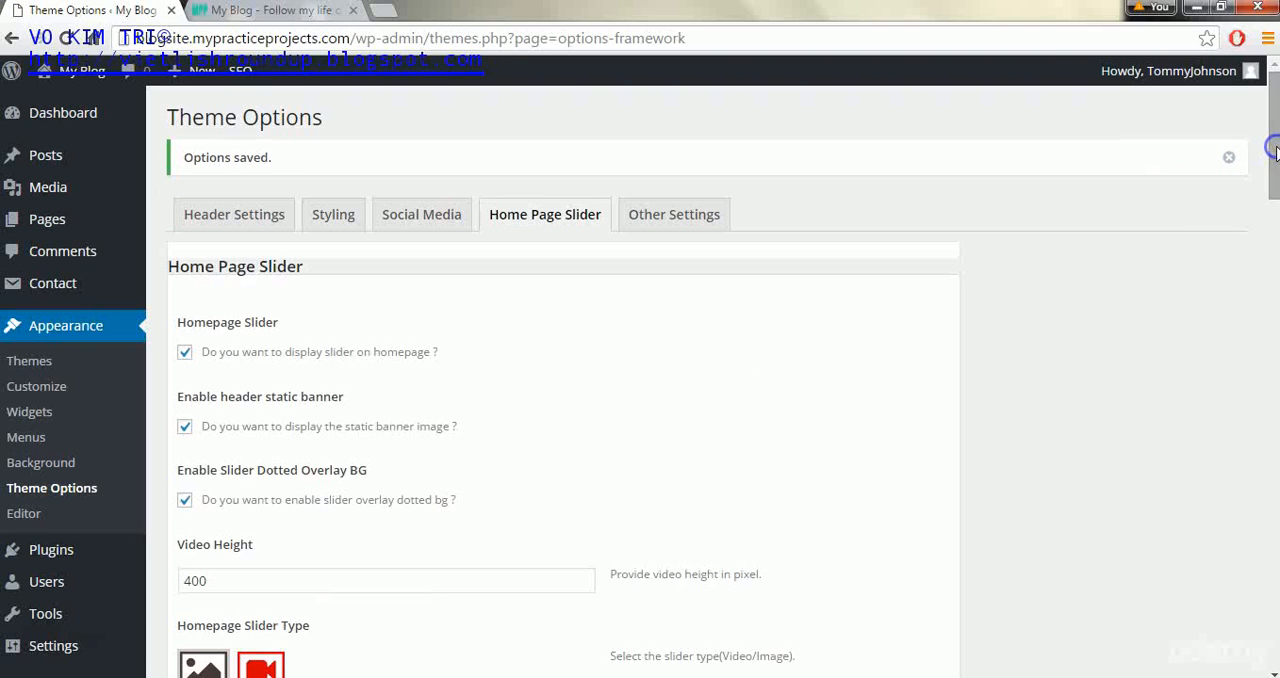
drag(1274, 168, 1271, 323)
click(477, 315)
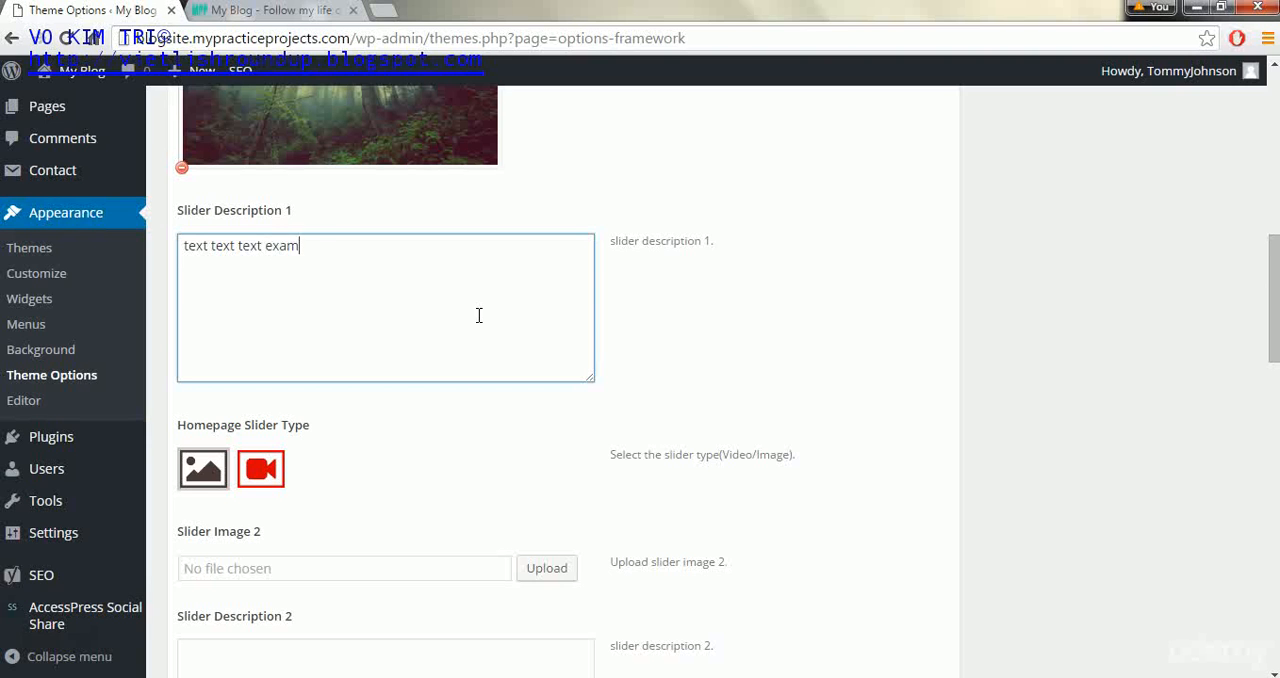
drag(1274, 287, 1270, 543)
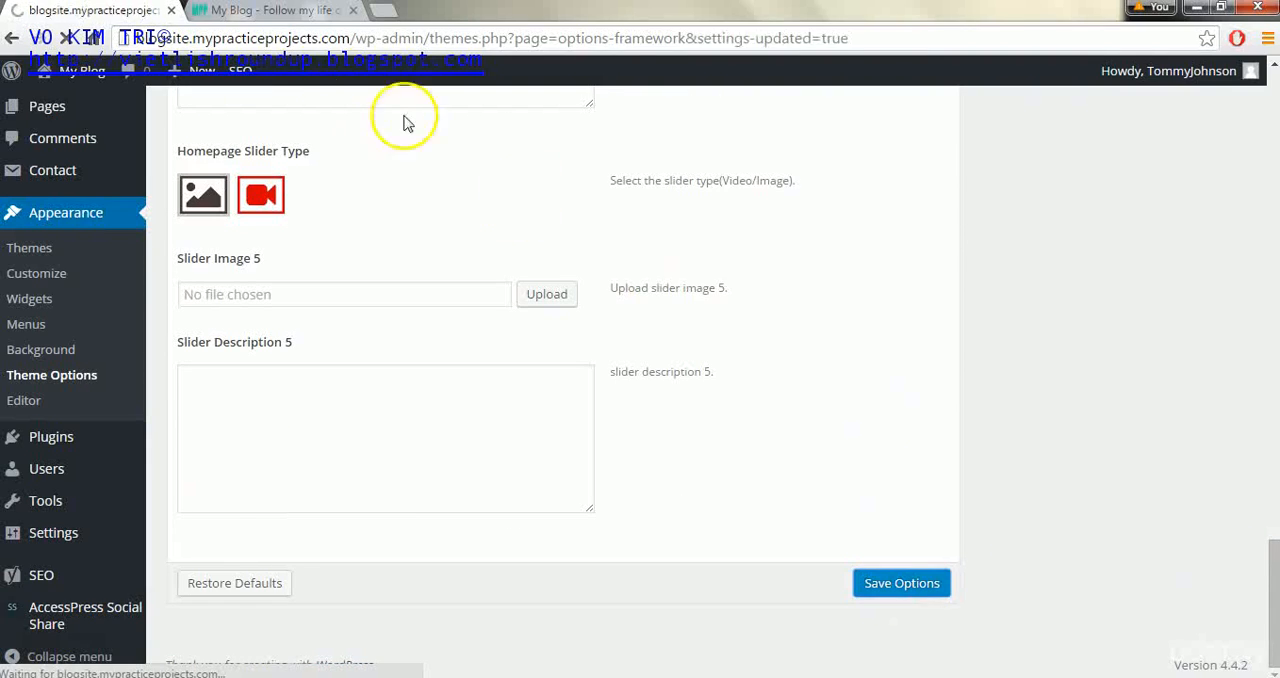
click(287, 15)
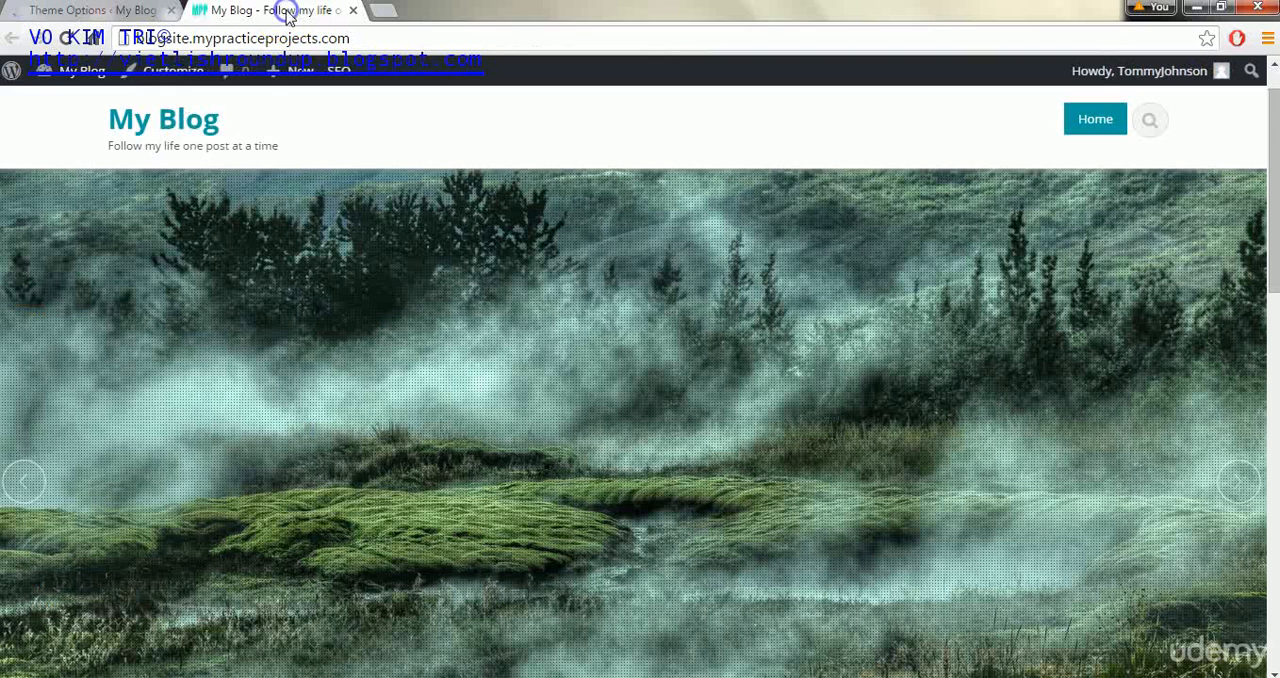
click(60, 40)
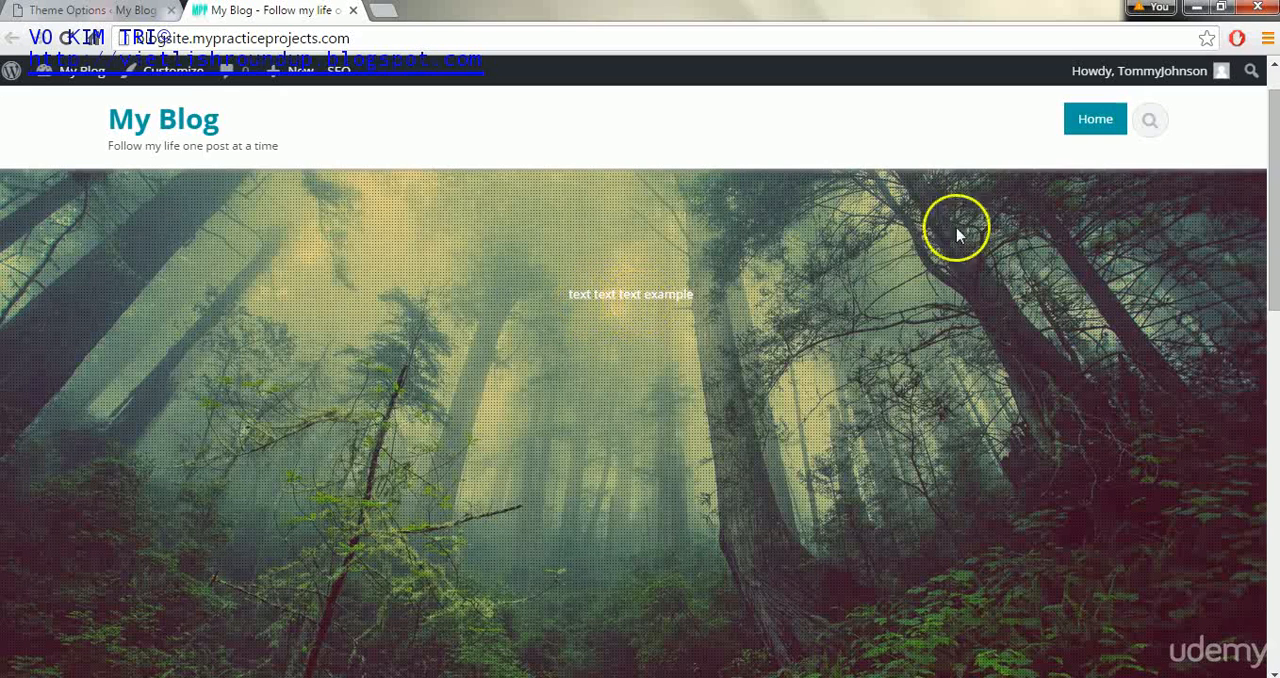
- Replace slider description 1 with <h1>Test Text</h1>, save the options, and reload the blog home page to check it
click(96, 12)
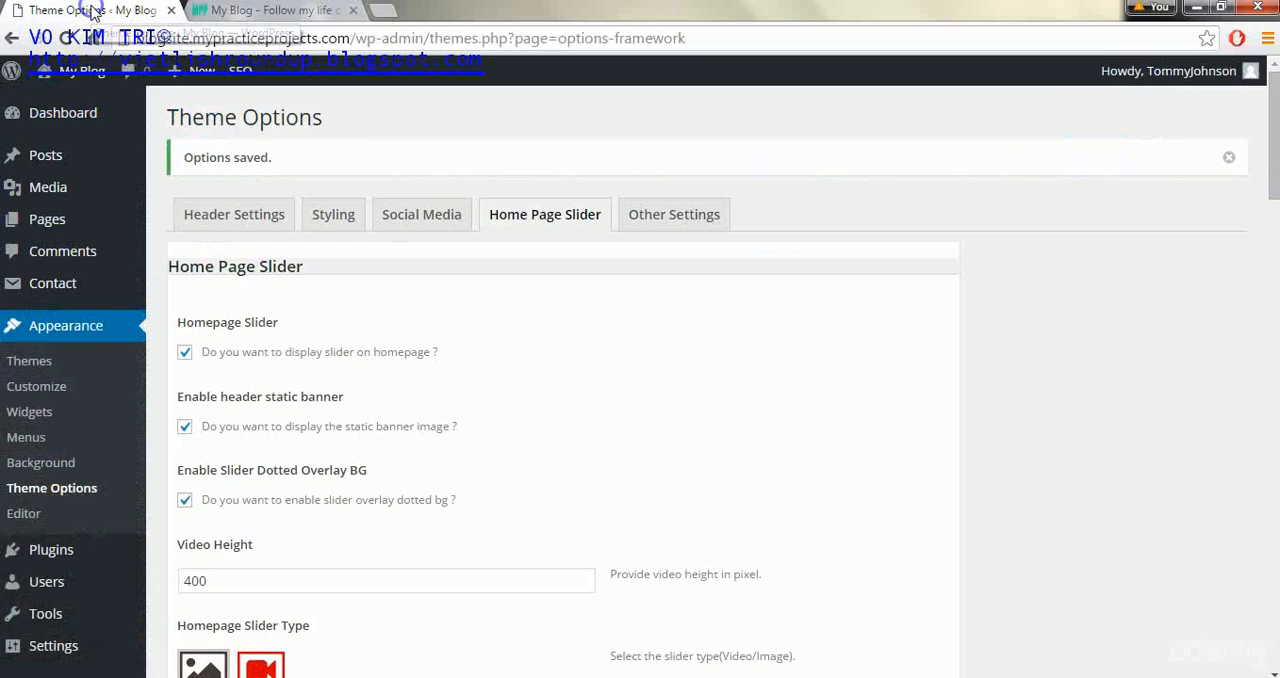
drag(1273, 143, 1273, 303)
click(354, 223)
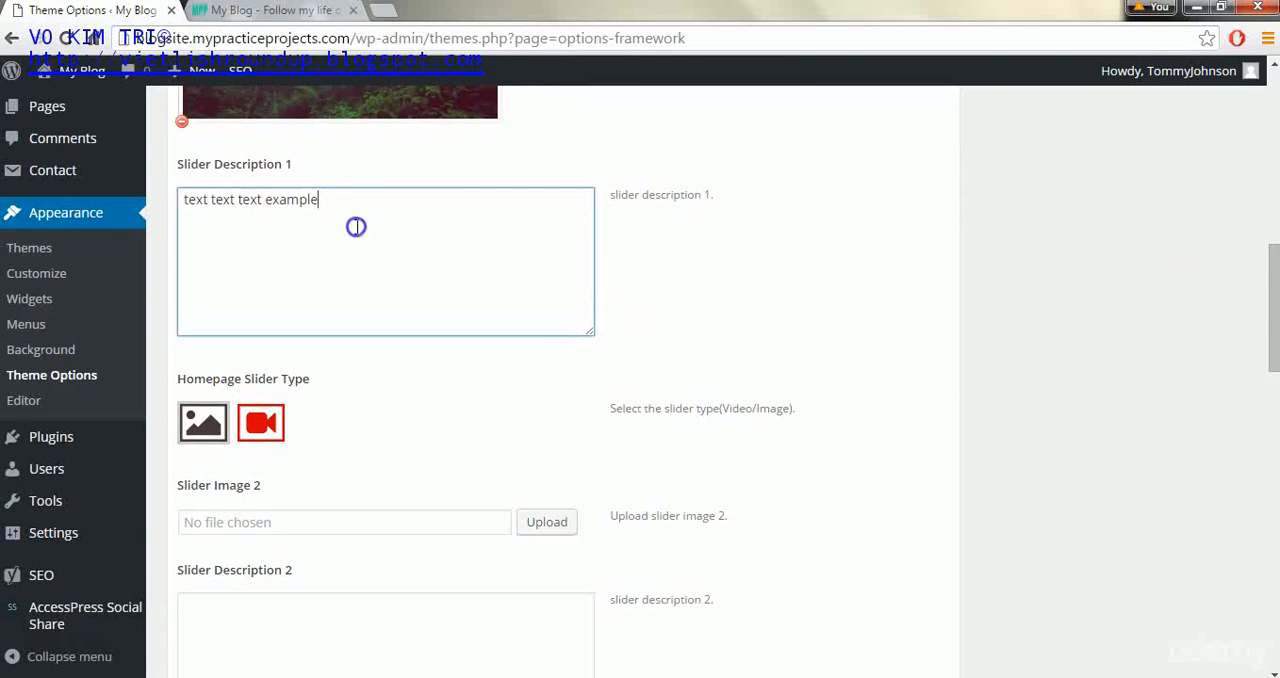
key(ctrl+a)
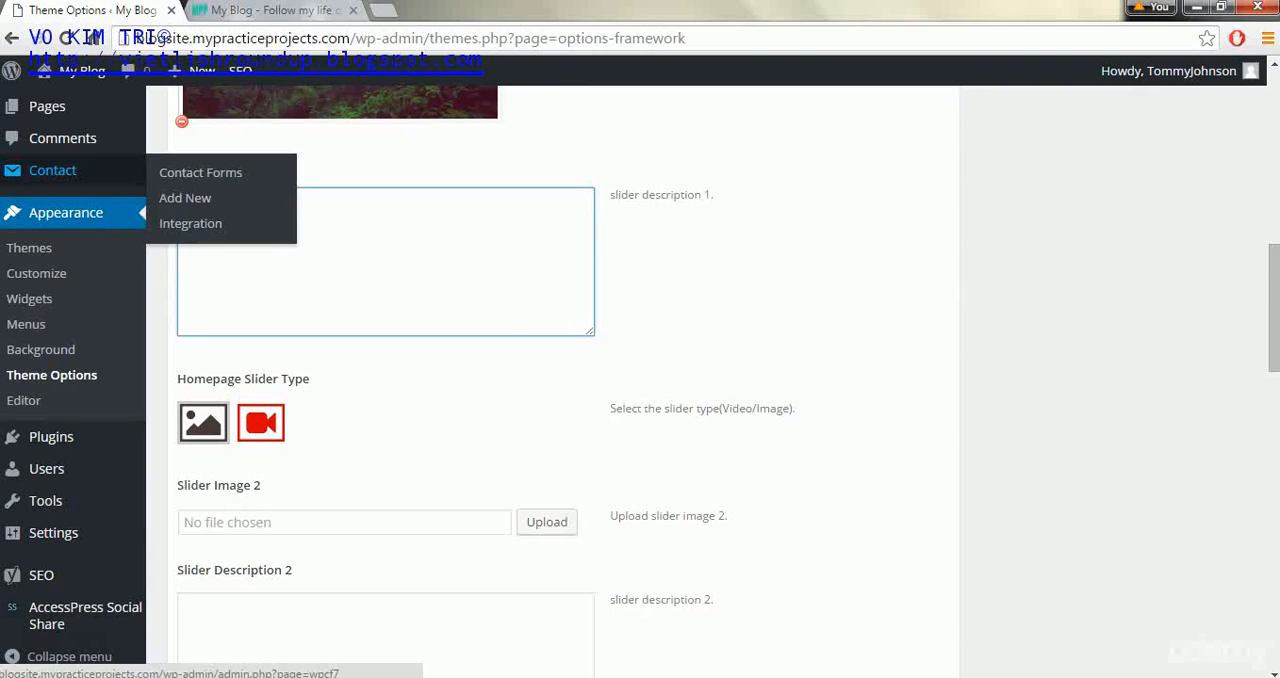
text(<h1></h1>)
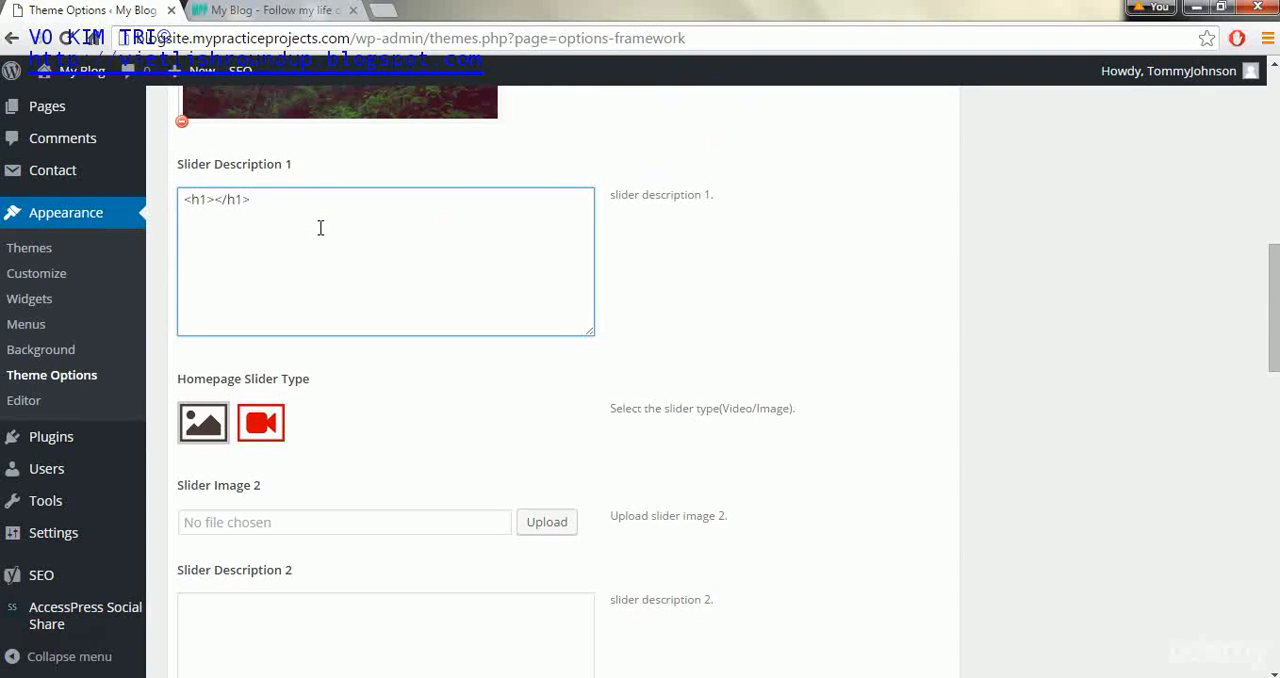
click(216, 203)
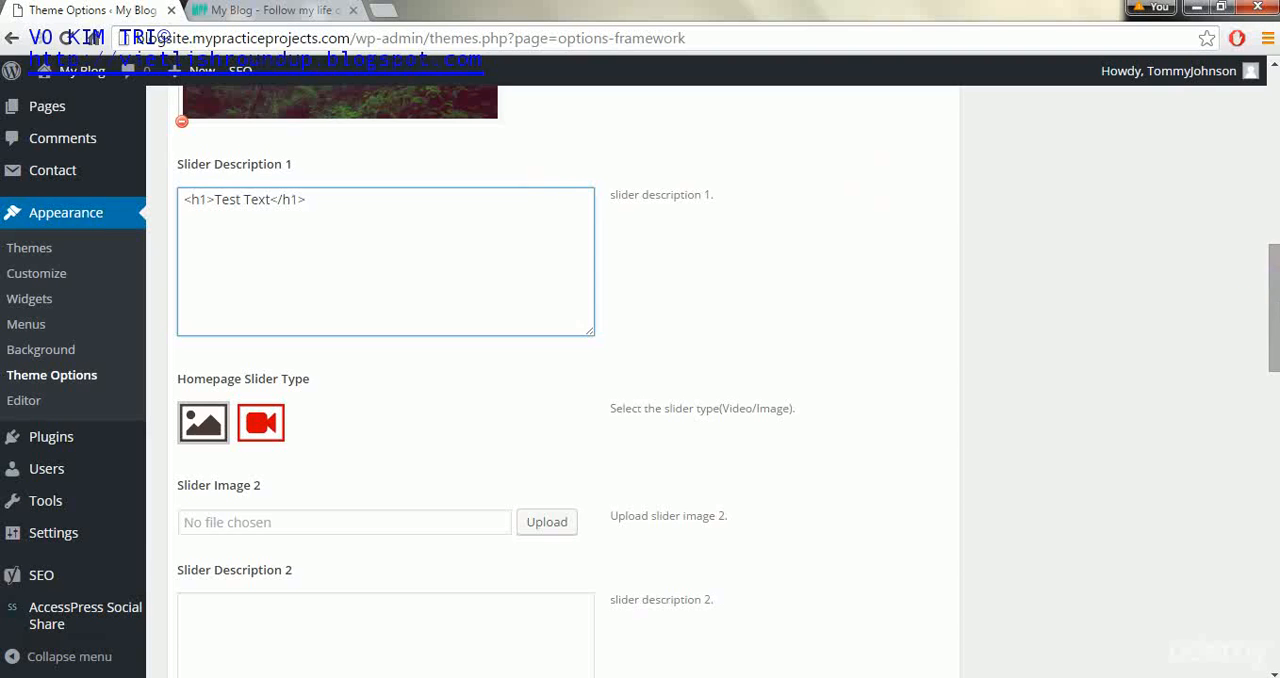
drag(1278, 308, 1272, 608)
click(921, 594)
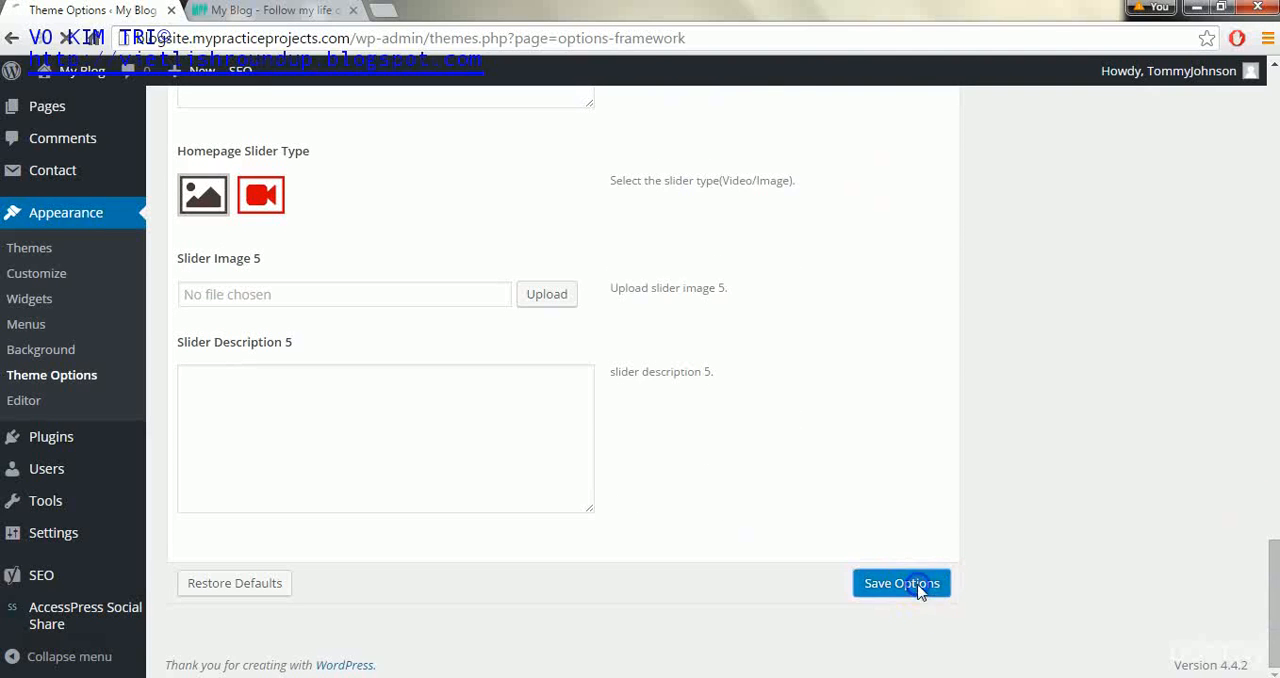
click(270, 10)
click(60, 38)
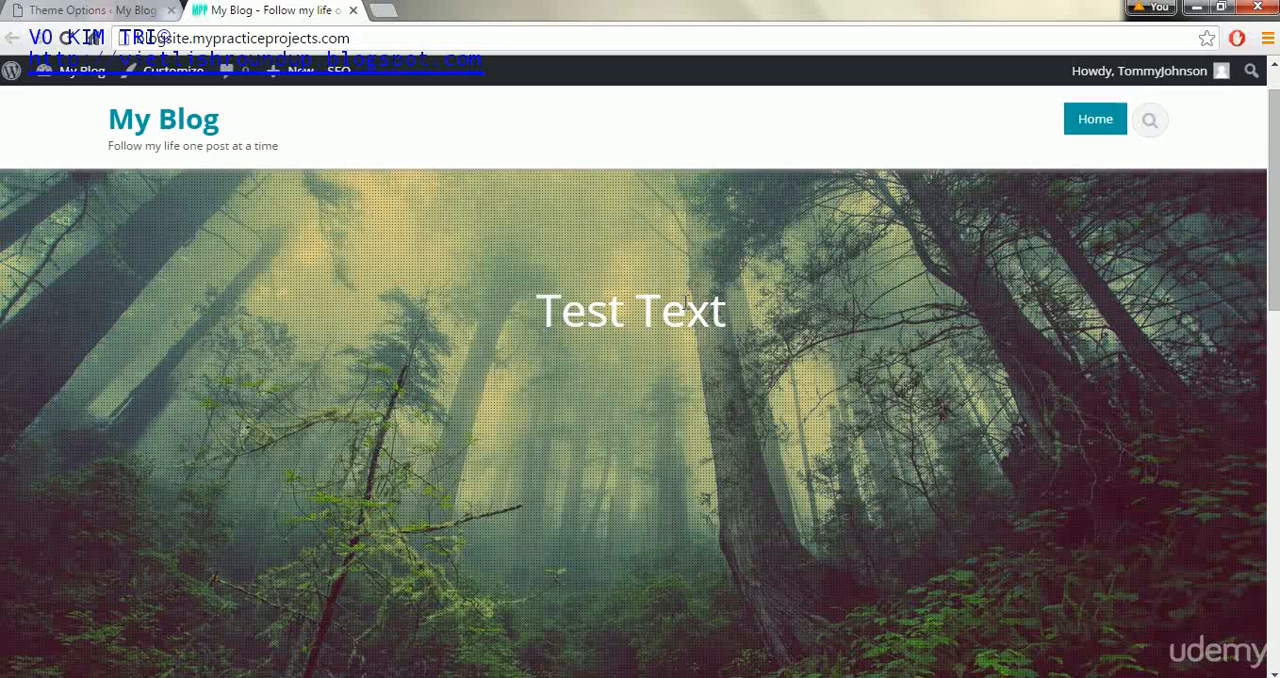
- Set slider description 1 to <h1>Welcome to my blog</h1> and <h3>Follow my journey through life one post at a time.</h3>, save, and reload the blog
click(140, 12)
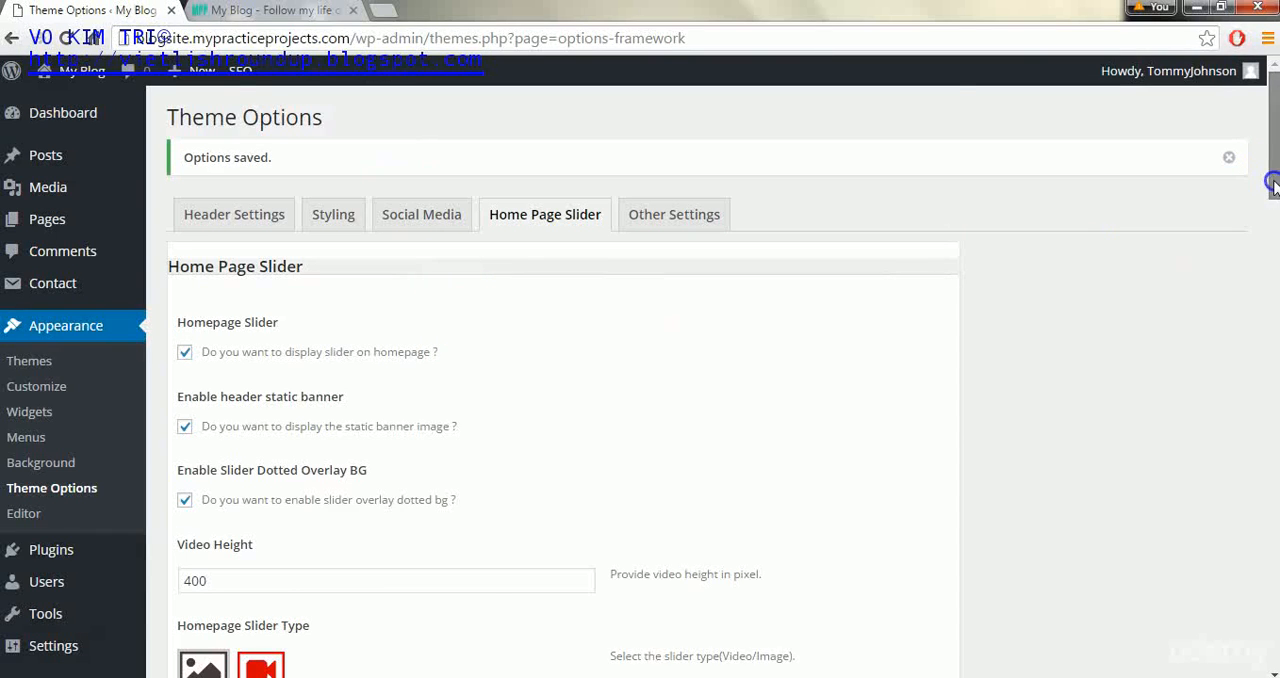
scroll(1270, 195, down, 5)
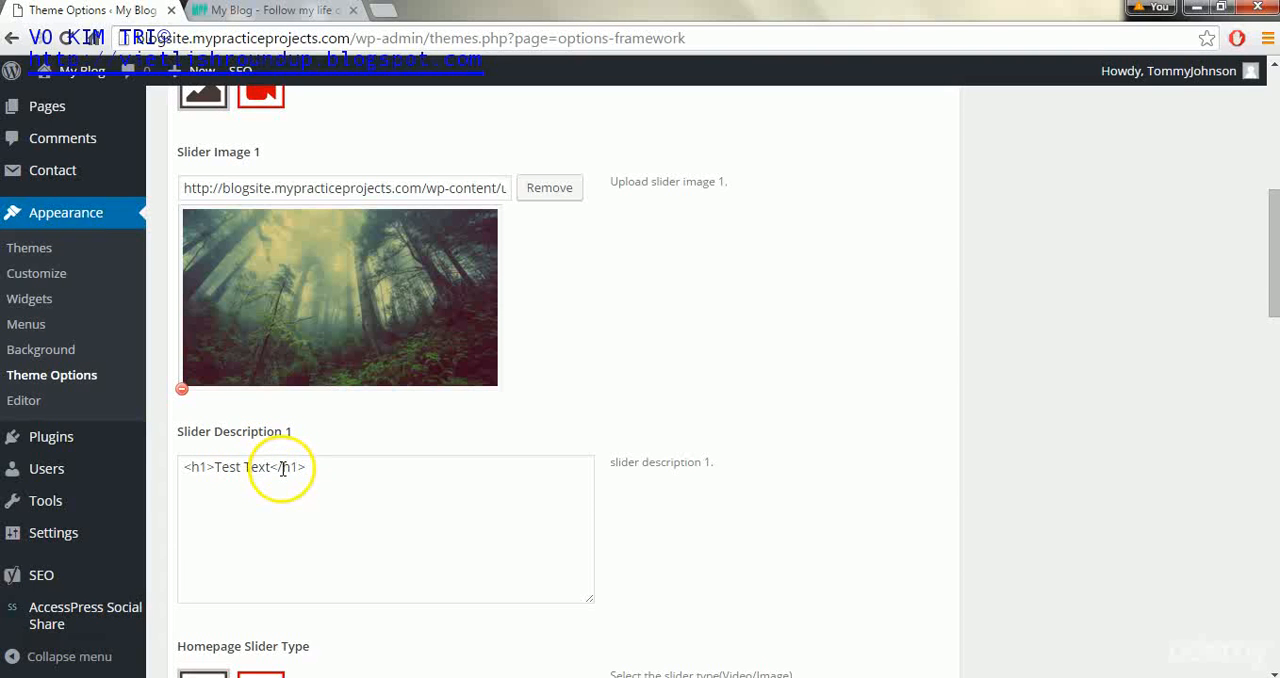
click(39, 638)
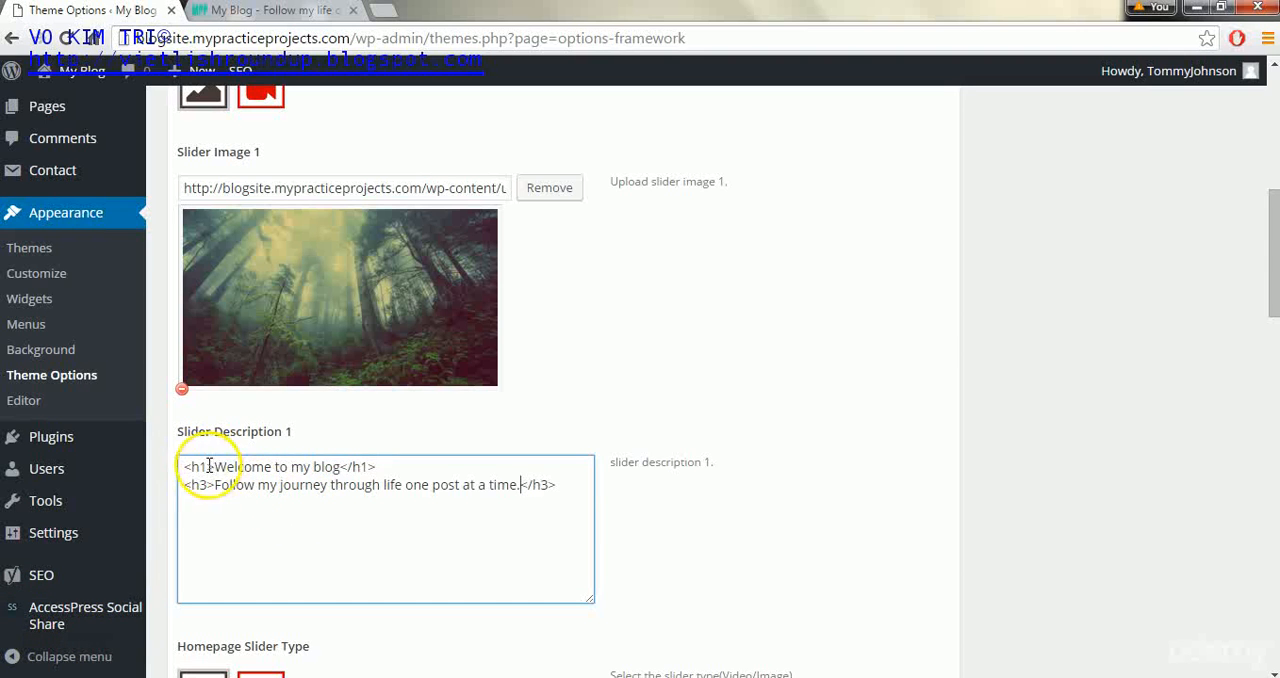
drag(380, 468, 163, 465)
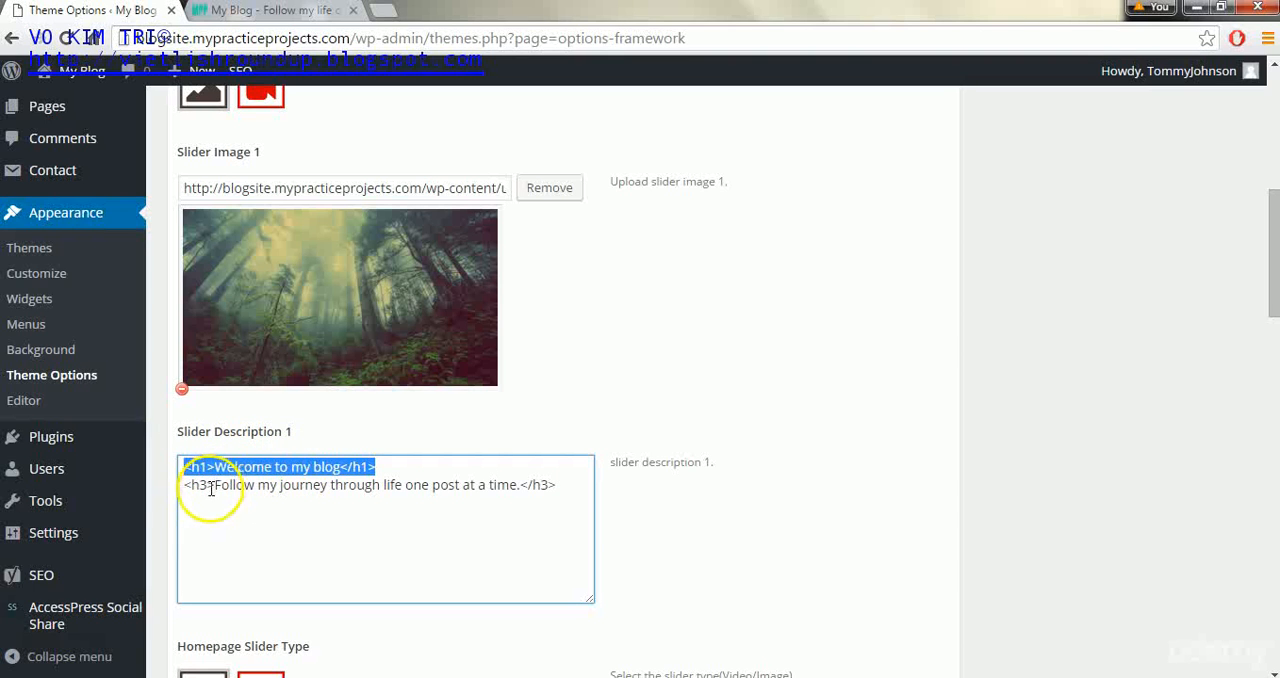
click(334, 486)
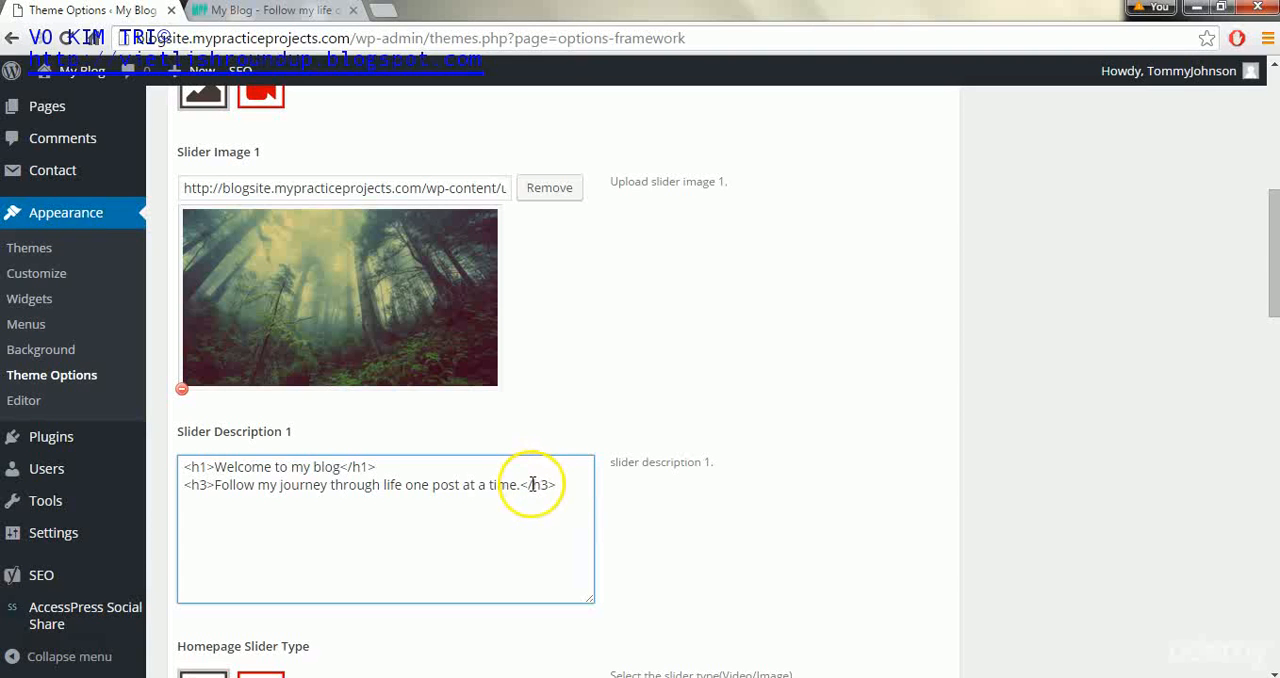
drag(1273, 260, 1272, 620)
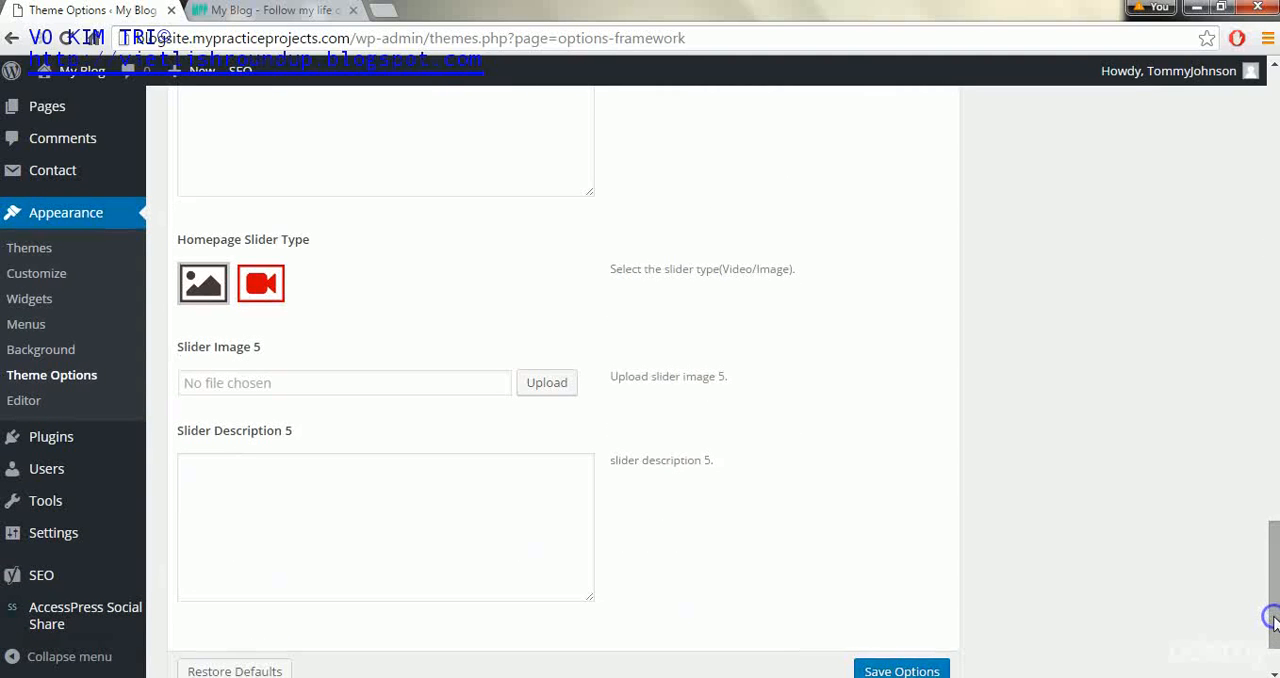
click(900, 671)
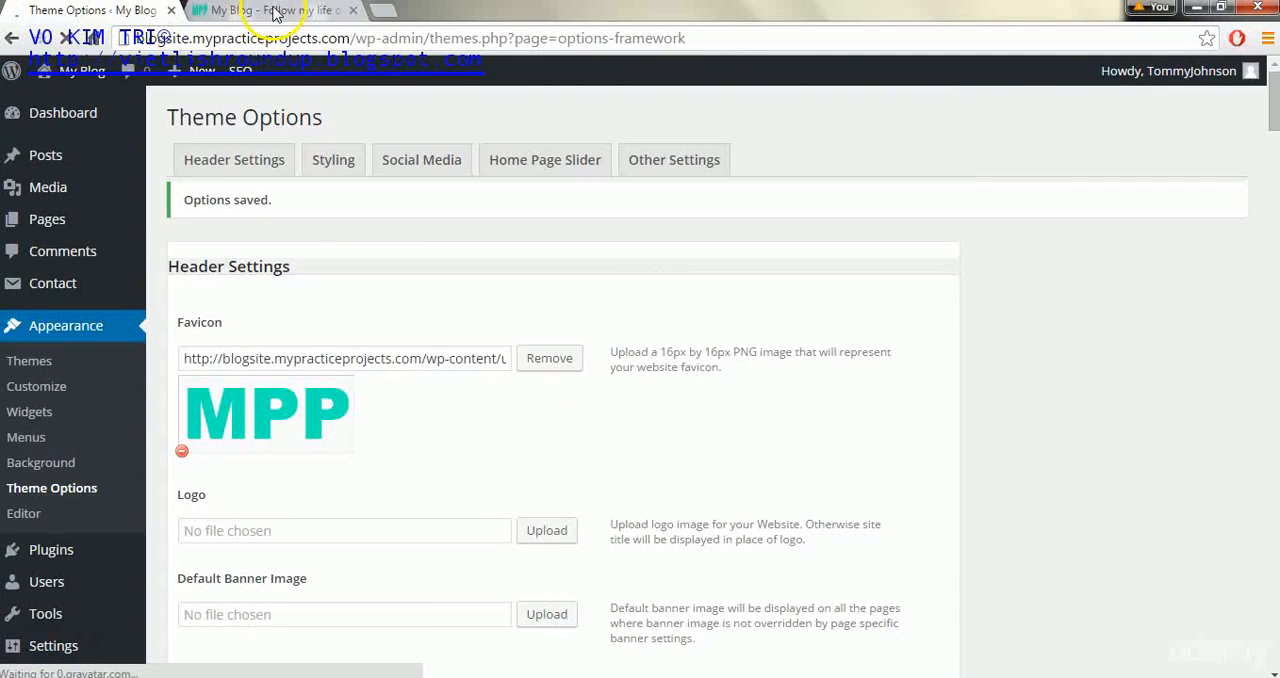
click(272, 10)
click(57, 38)
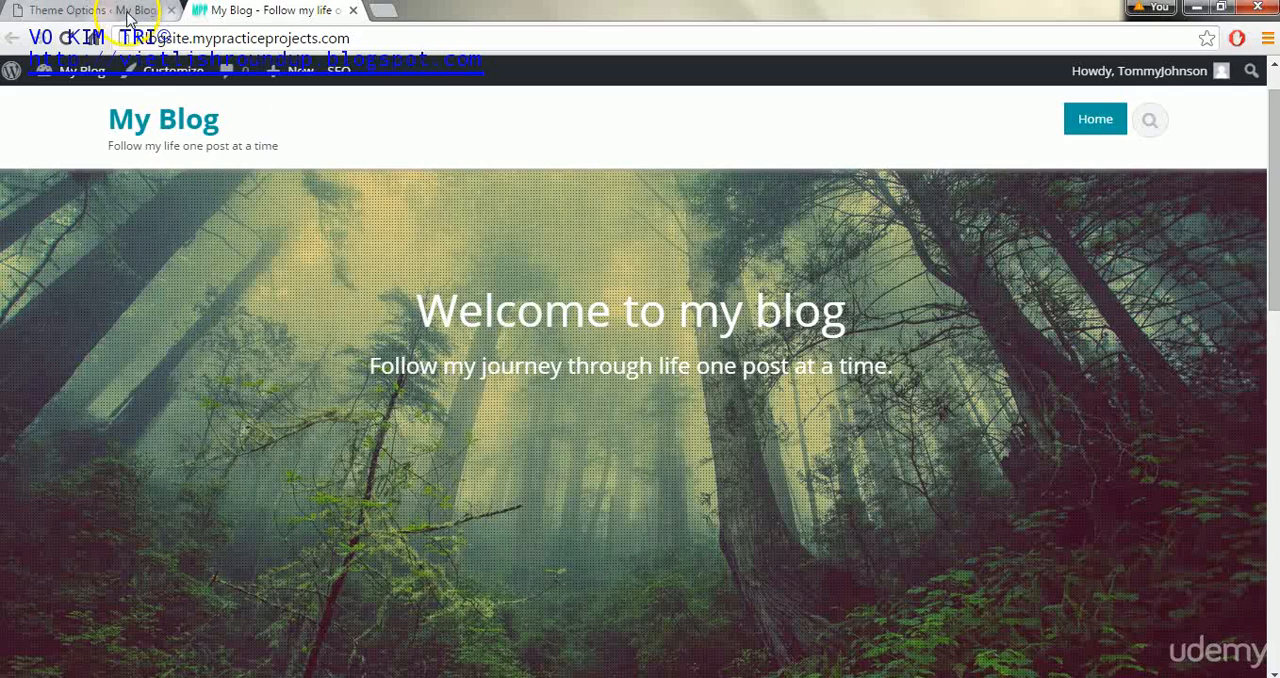
- Return to the home page slider options and highlight the opening h1 tag in slider description 1
click(127, 12)
drag(1276, 168, 1268, 298)
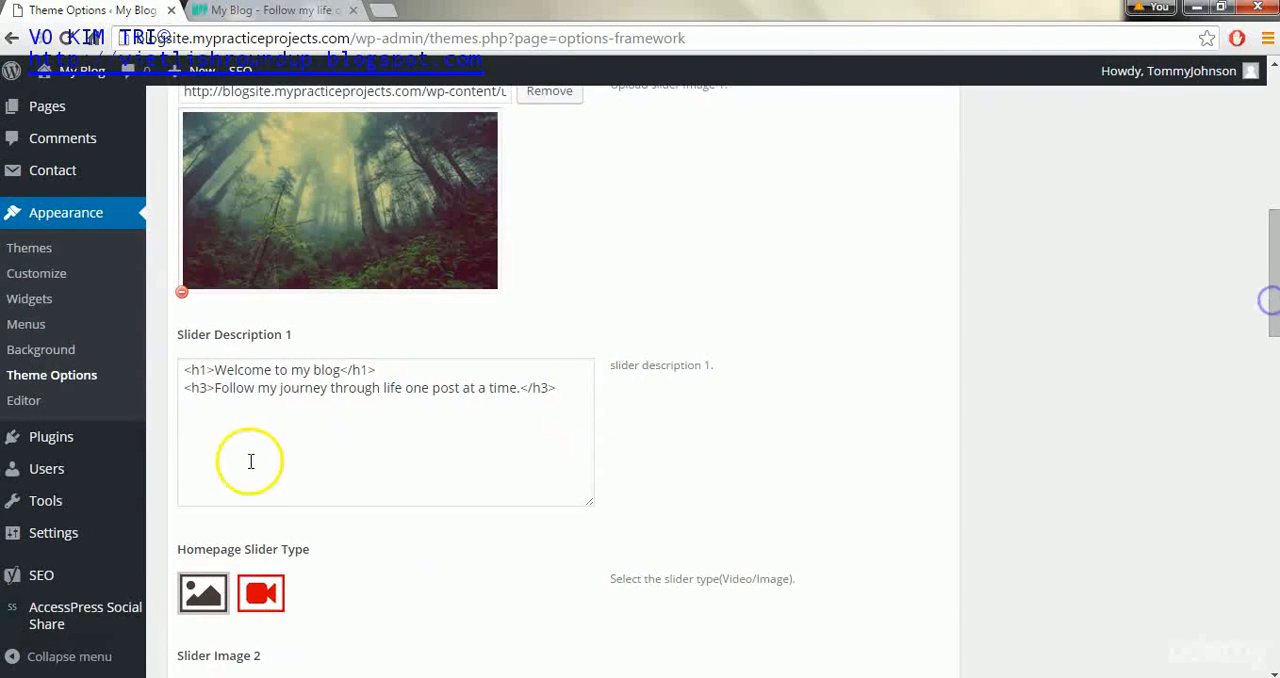
drag(184, 370, 209, 371)
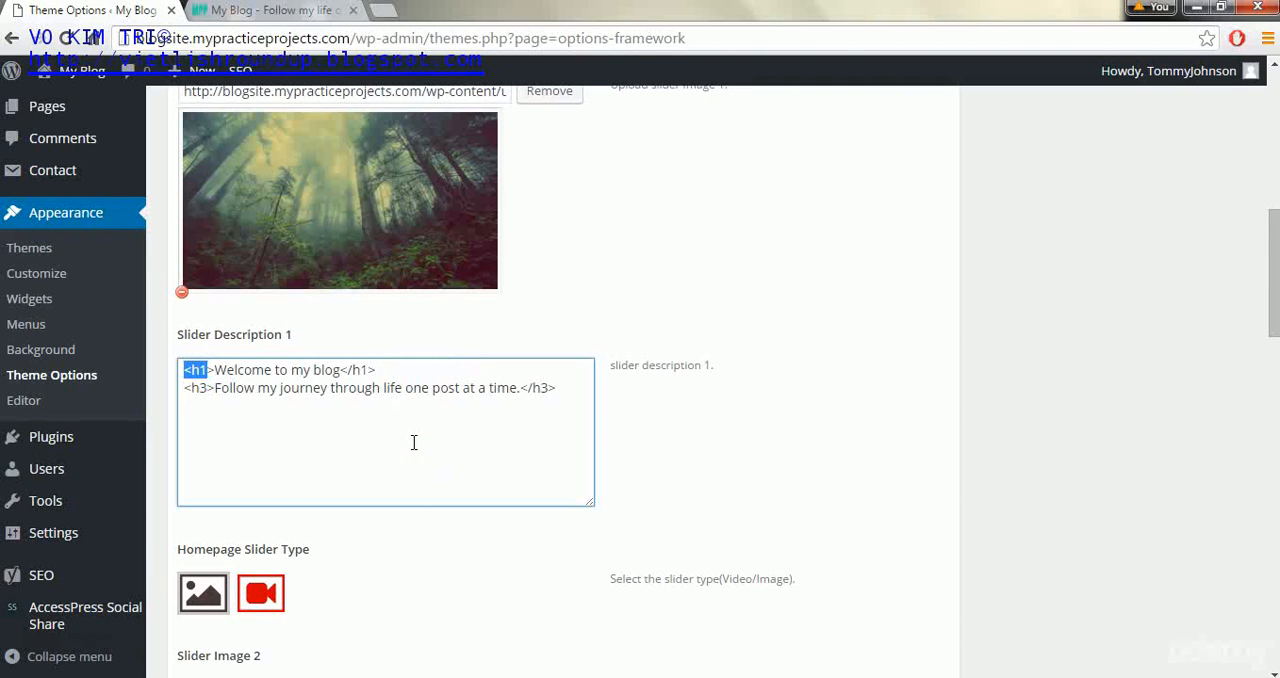